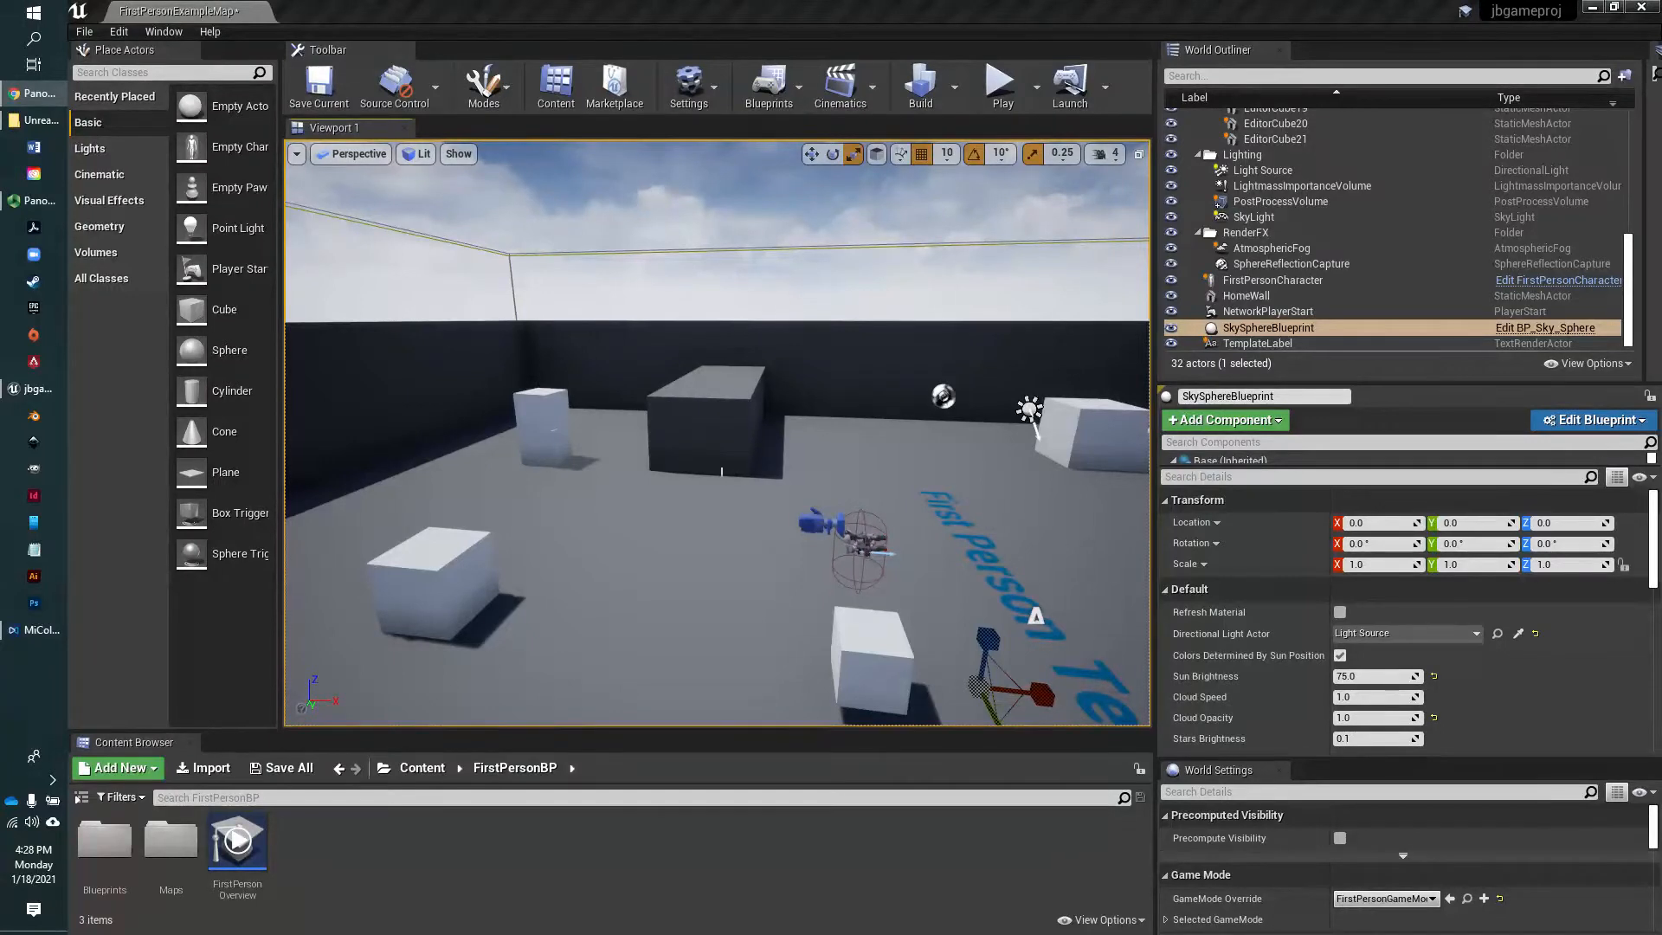
Start a new project from the Games category using the Blank template
mouse_move(551, 425)
right_mouse_down()
mouse_move(433, 467)
mouse_move(554, 503)
mouse_move(744, 459)
mouse_move(563, 494)
mouse_move(468, 489)
mouse_move(450, 455)
mouse_move(541, 440)
right_mouse_up()
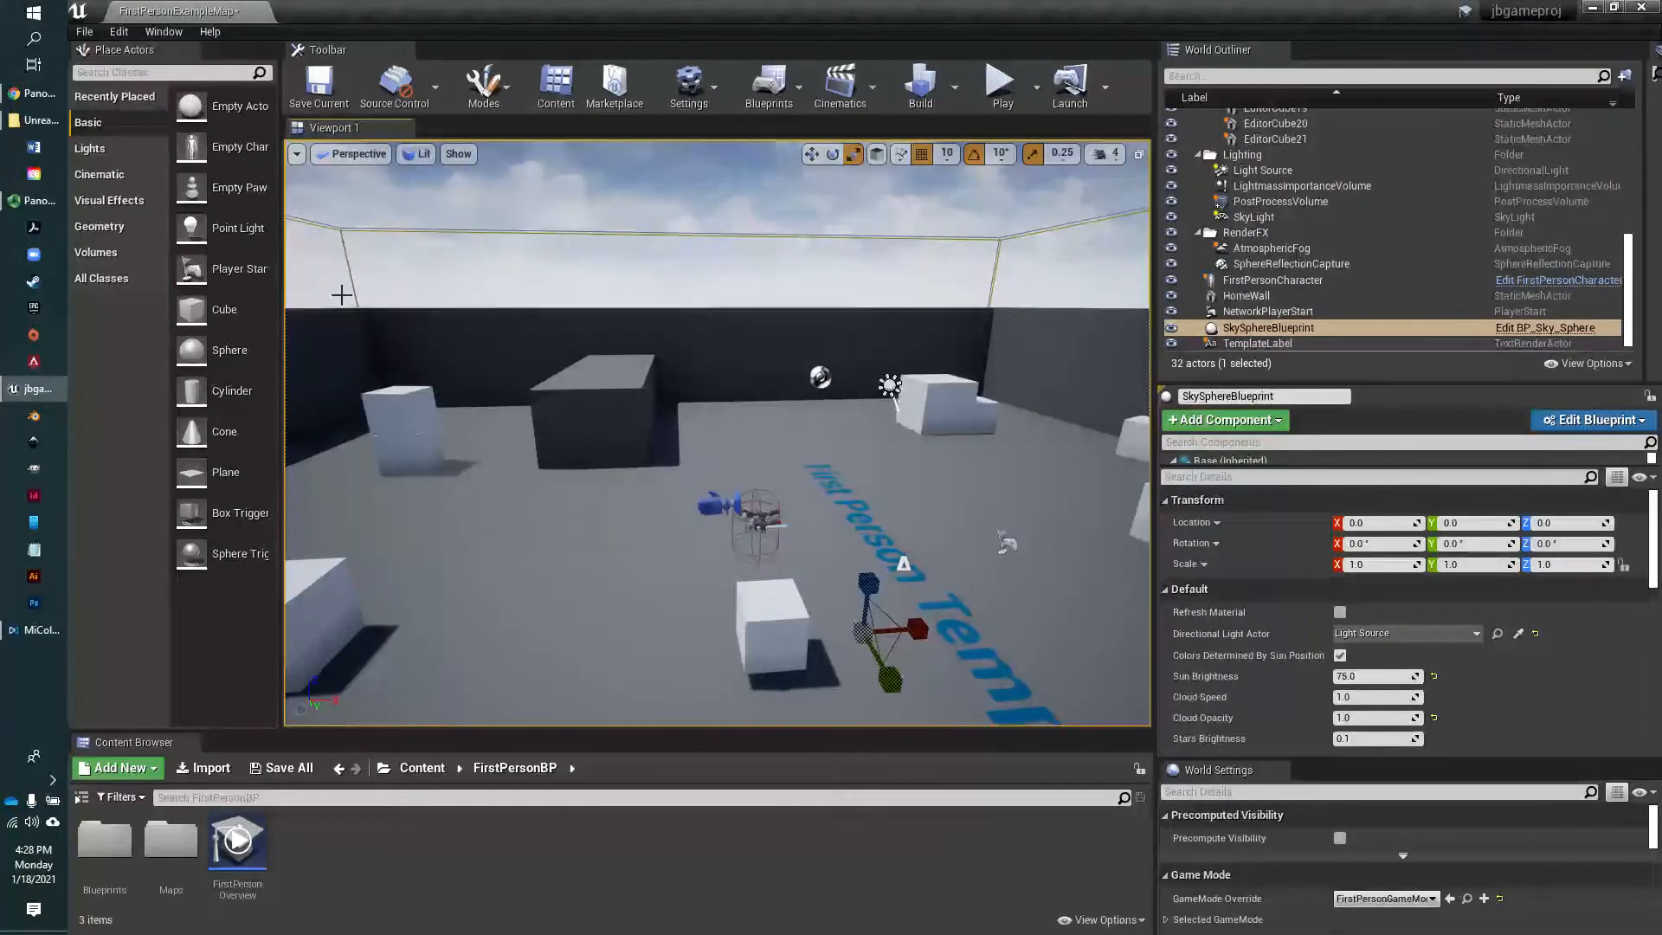
left_click(84, 33)
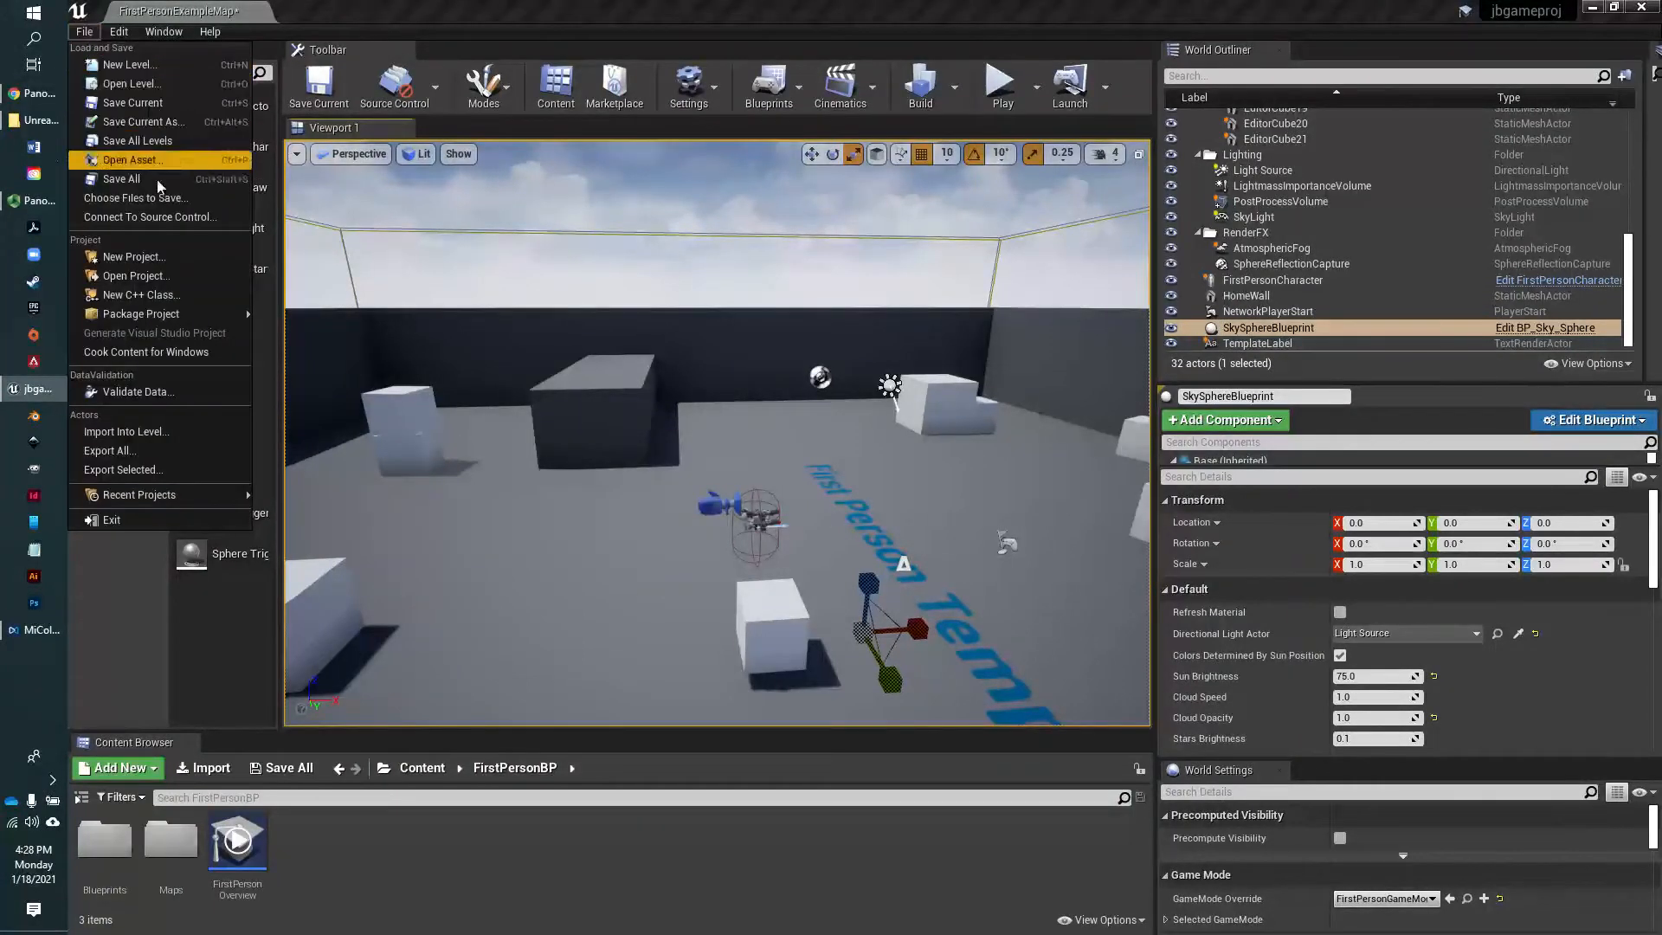
left_click(126, 257)
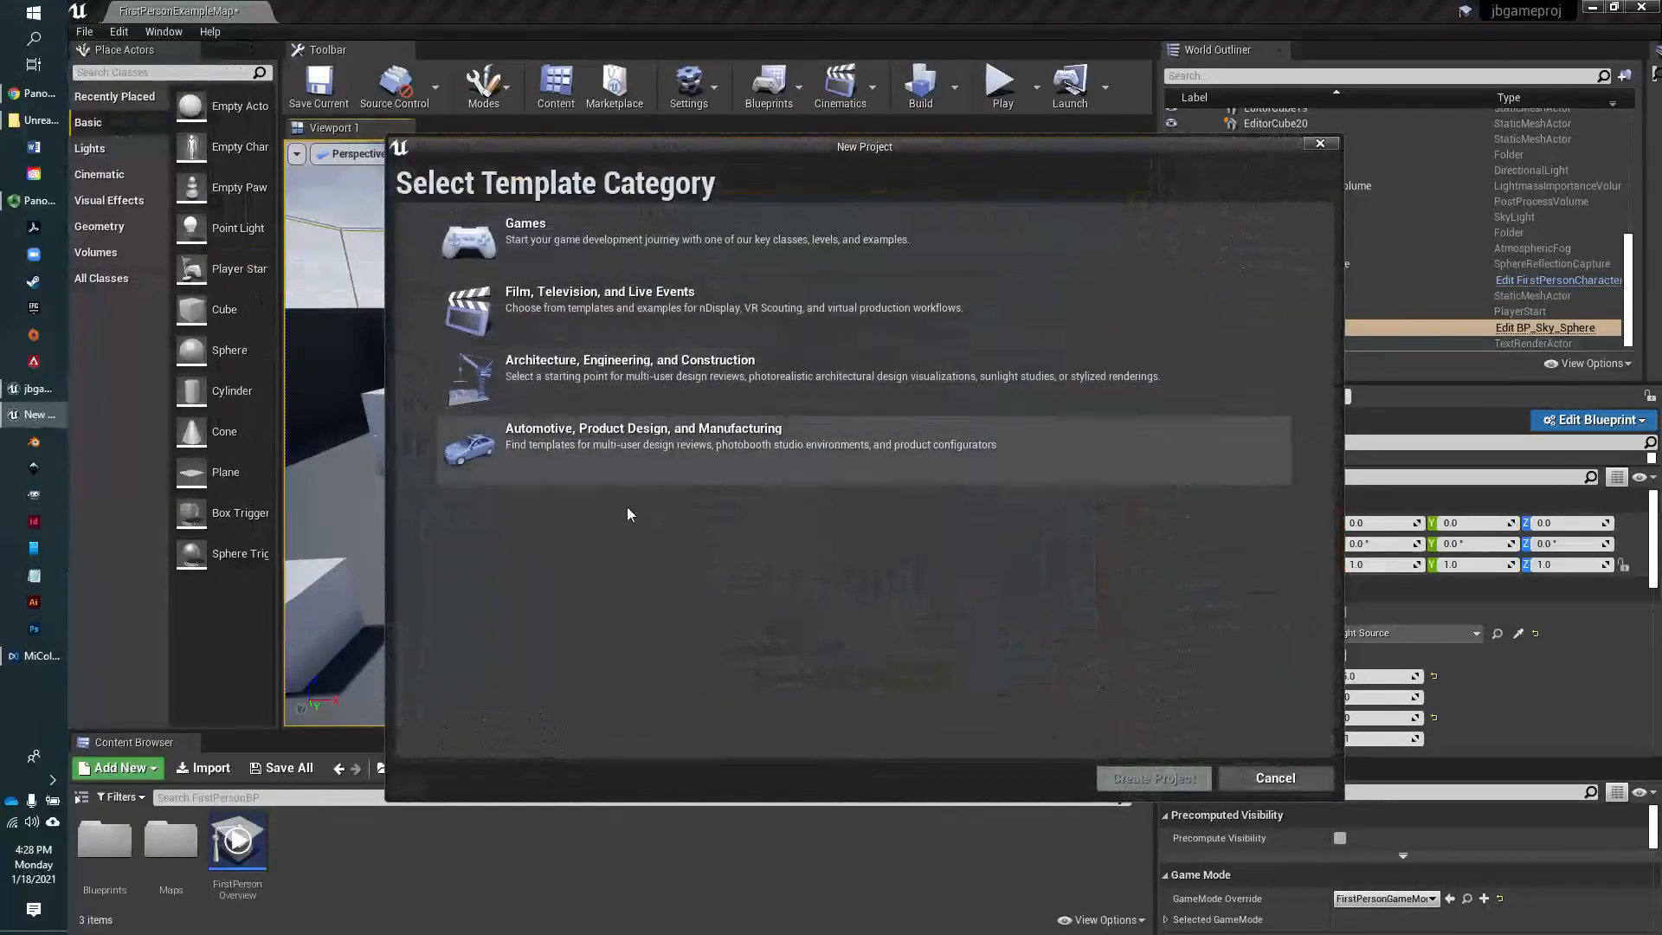
left_click_drag(741, 151, 708, 211)
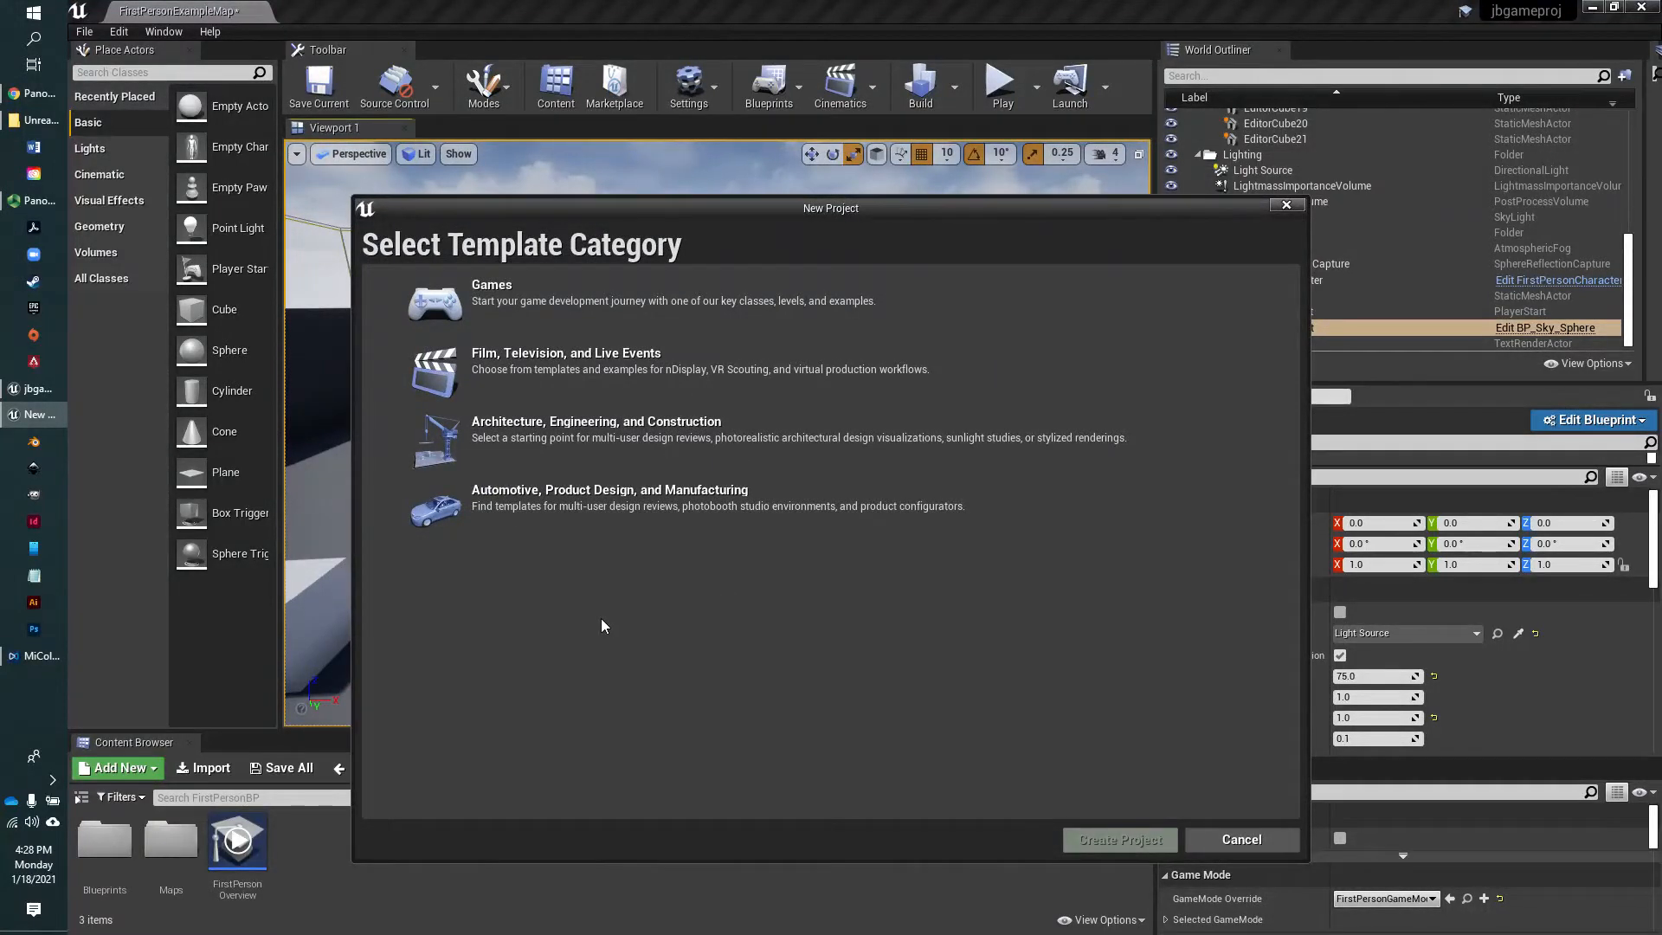
left_click(556, 314)
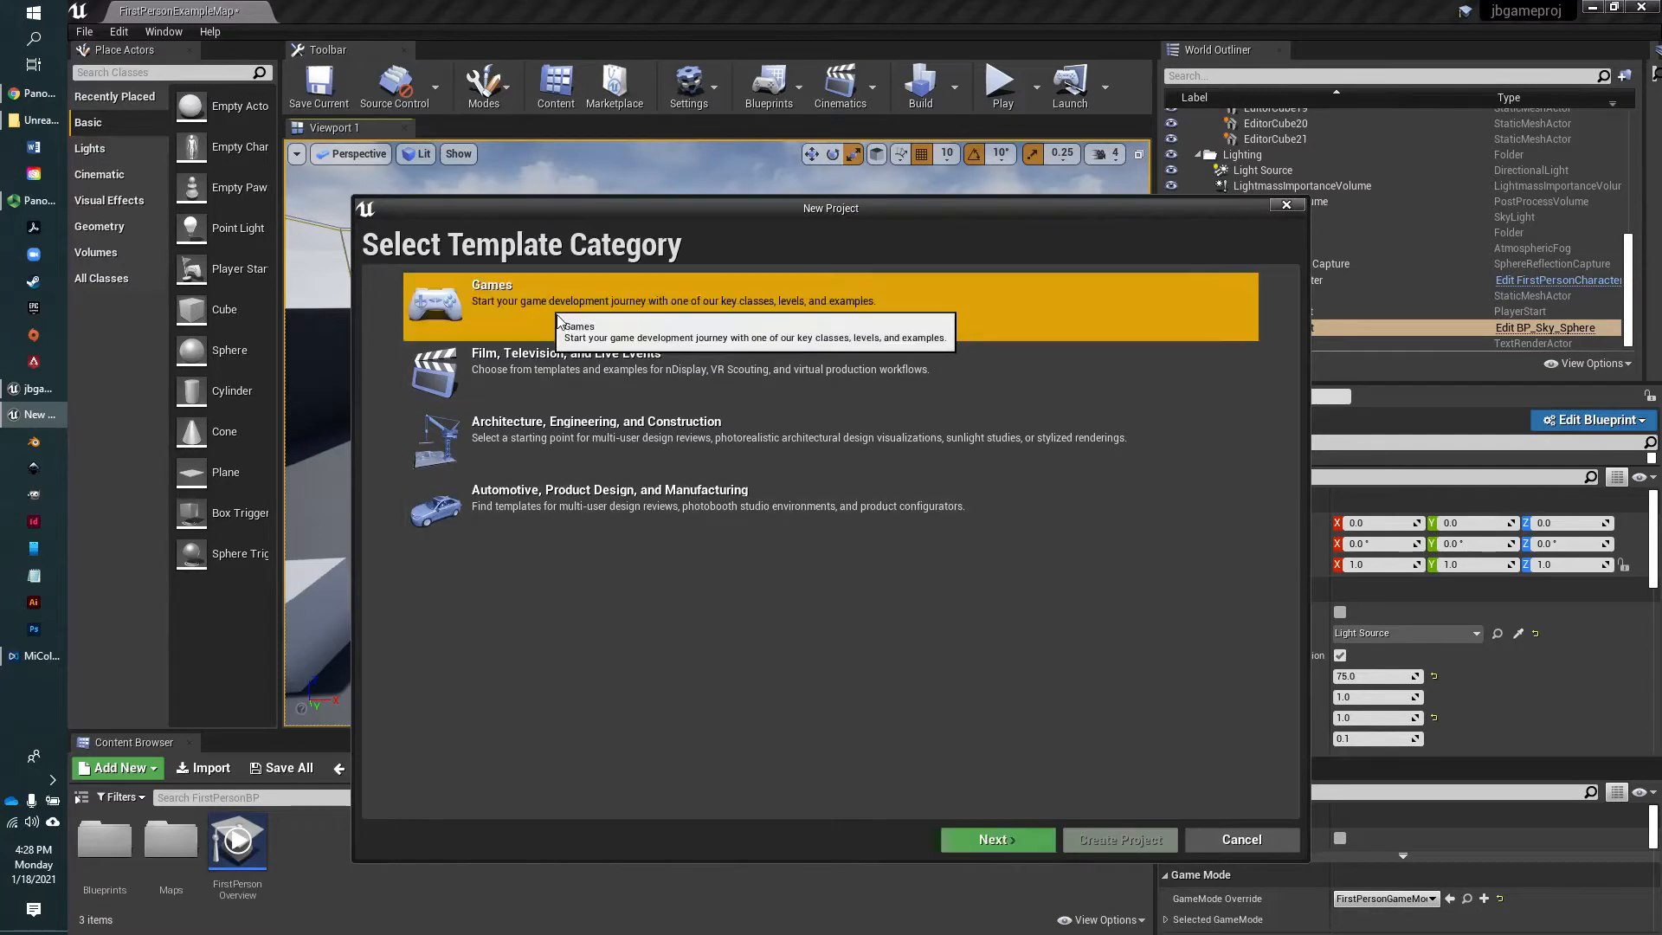
left_click(996, 839)
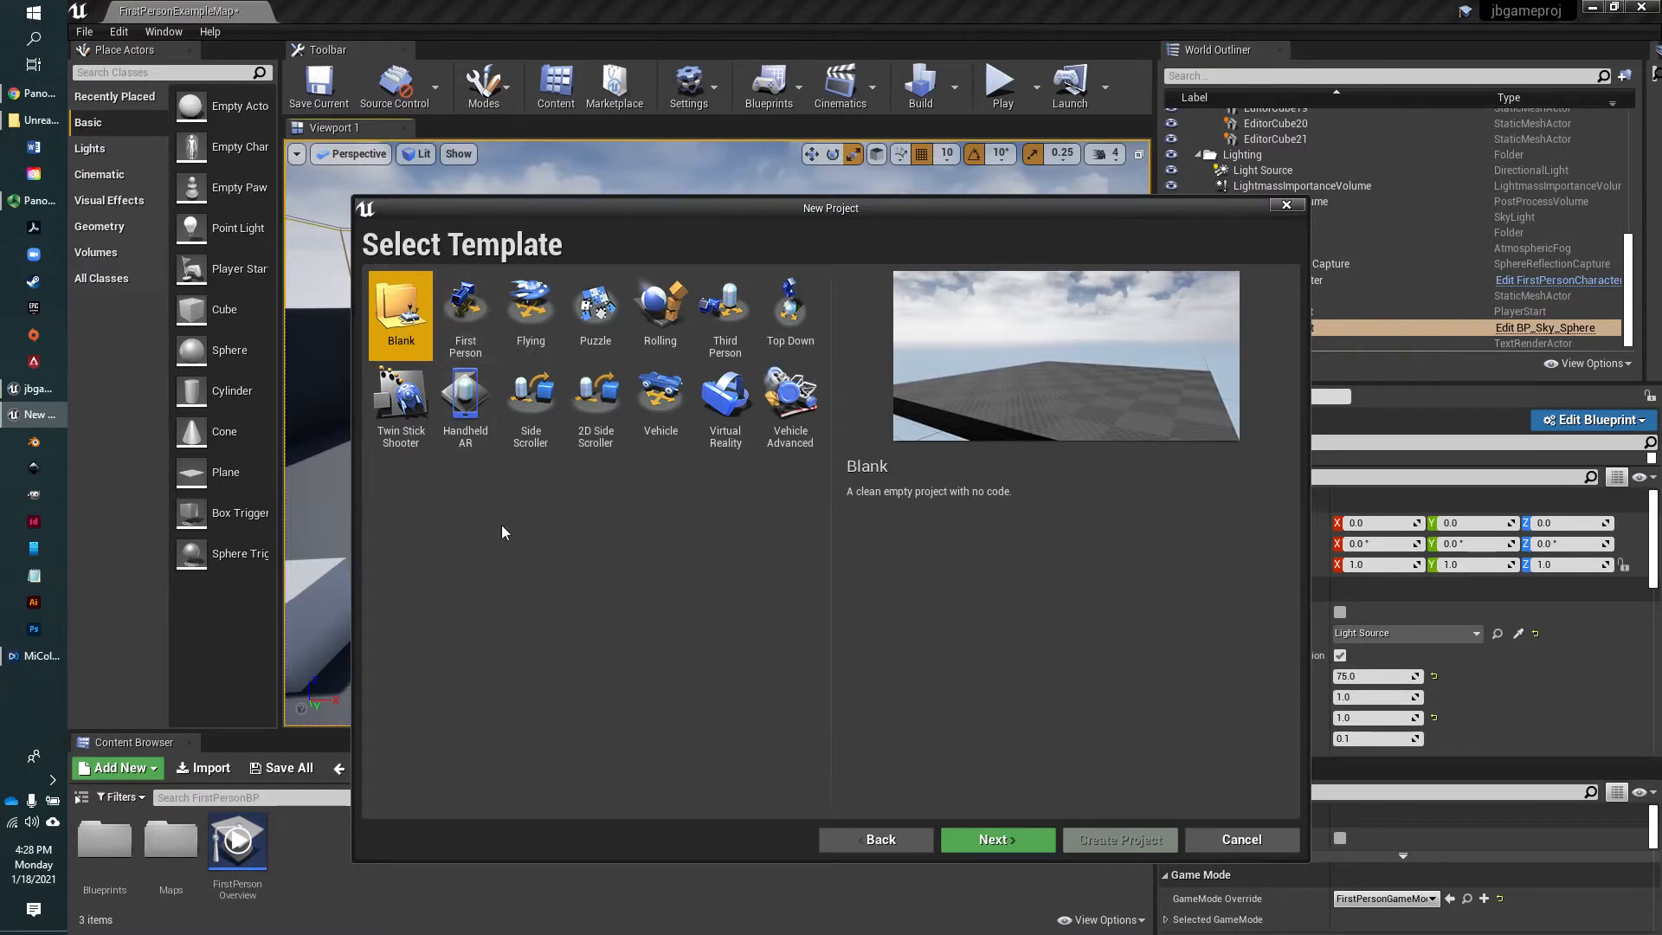
left_click(1010, 842)
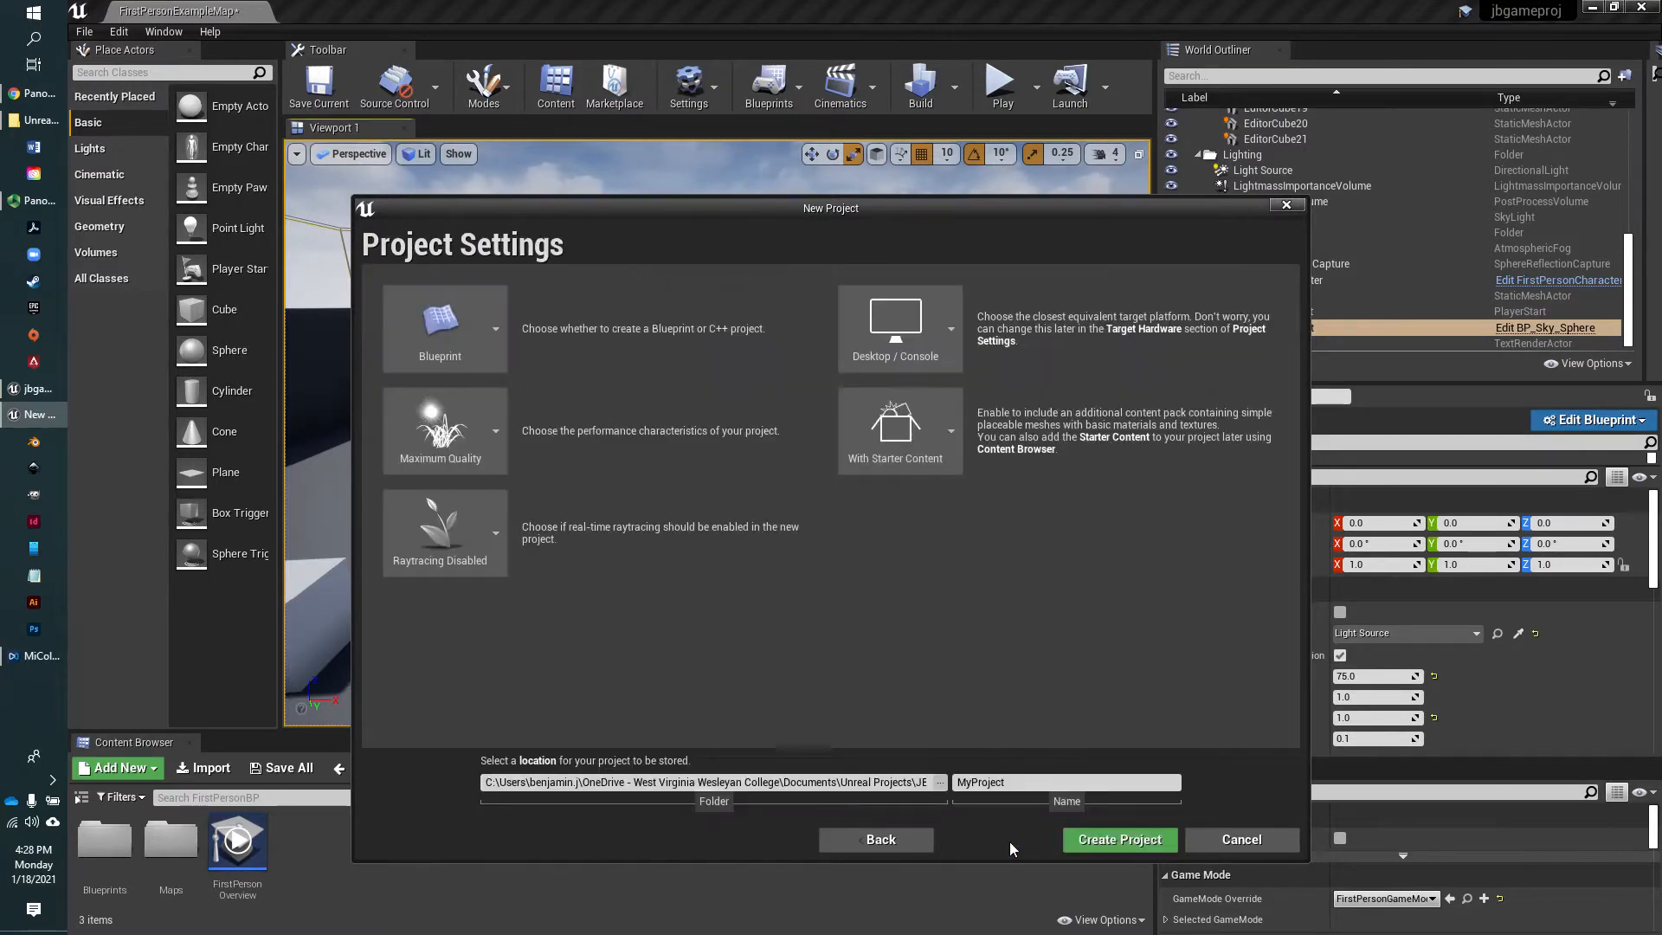
Keep the current project folder, name the project jbblank, and create it without saving the open level's changes
left_click(940, 783)
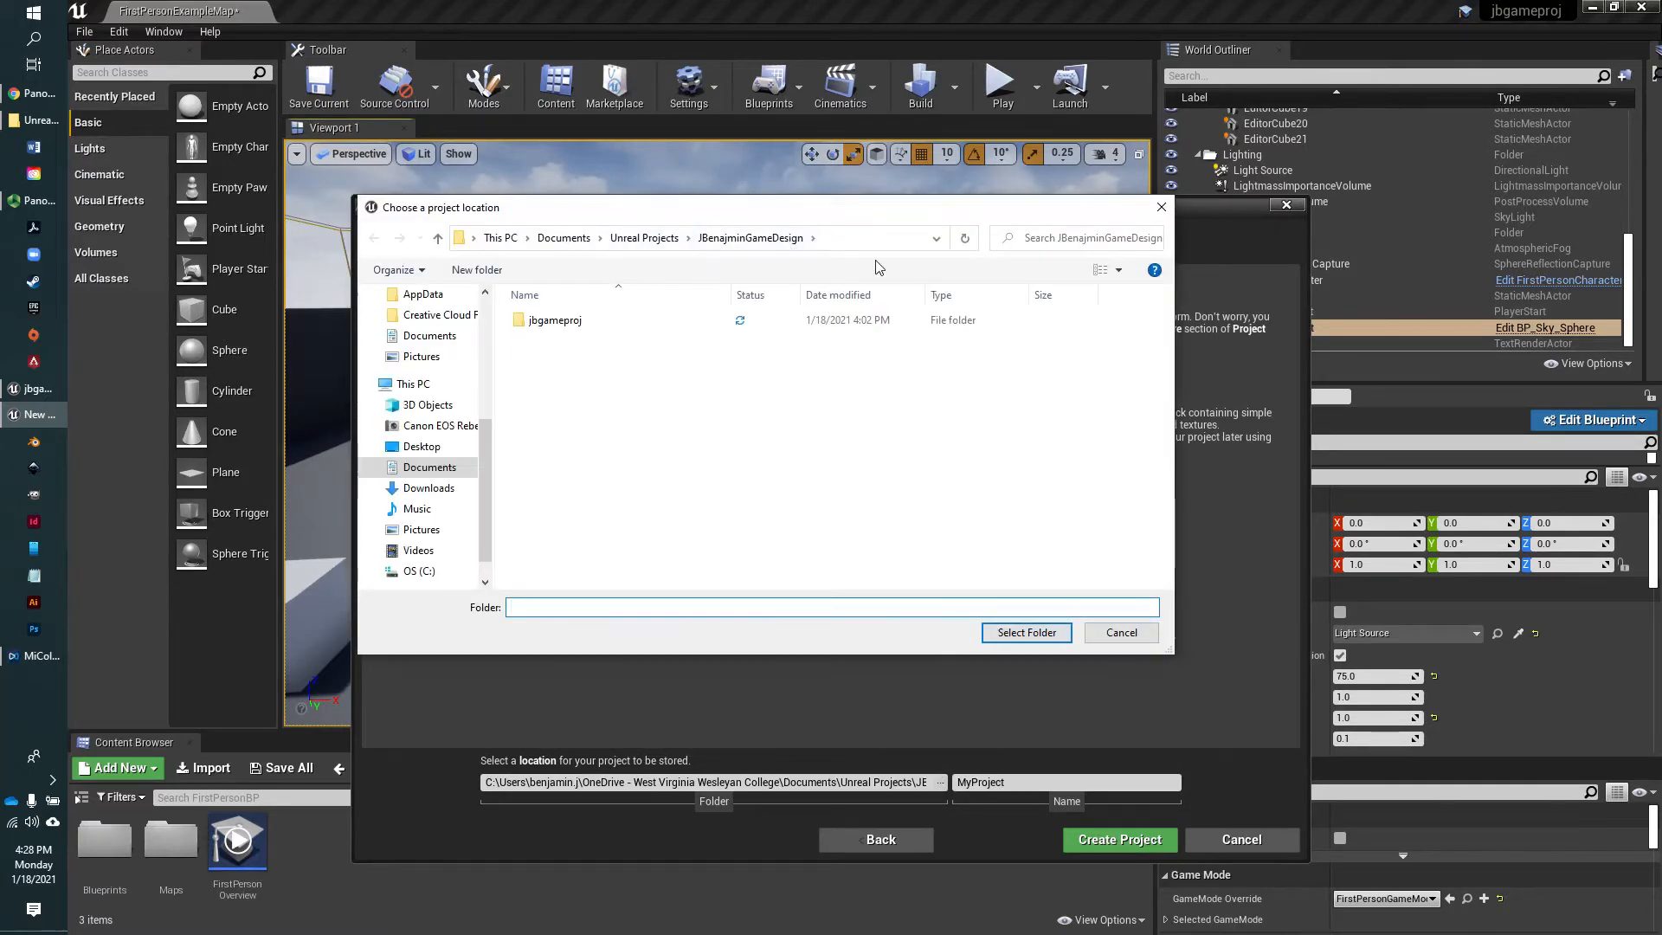
left_click(1043, 632)
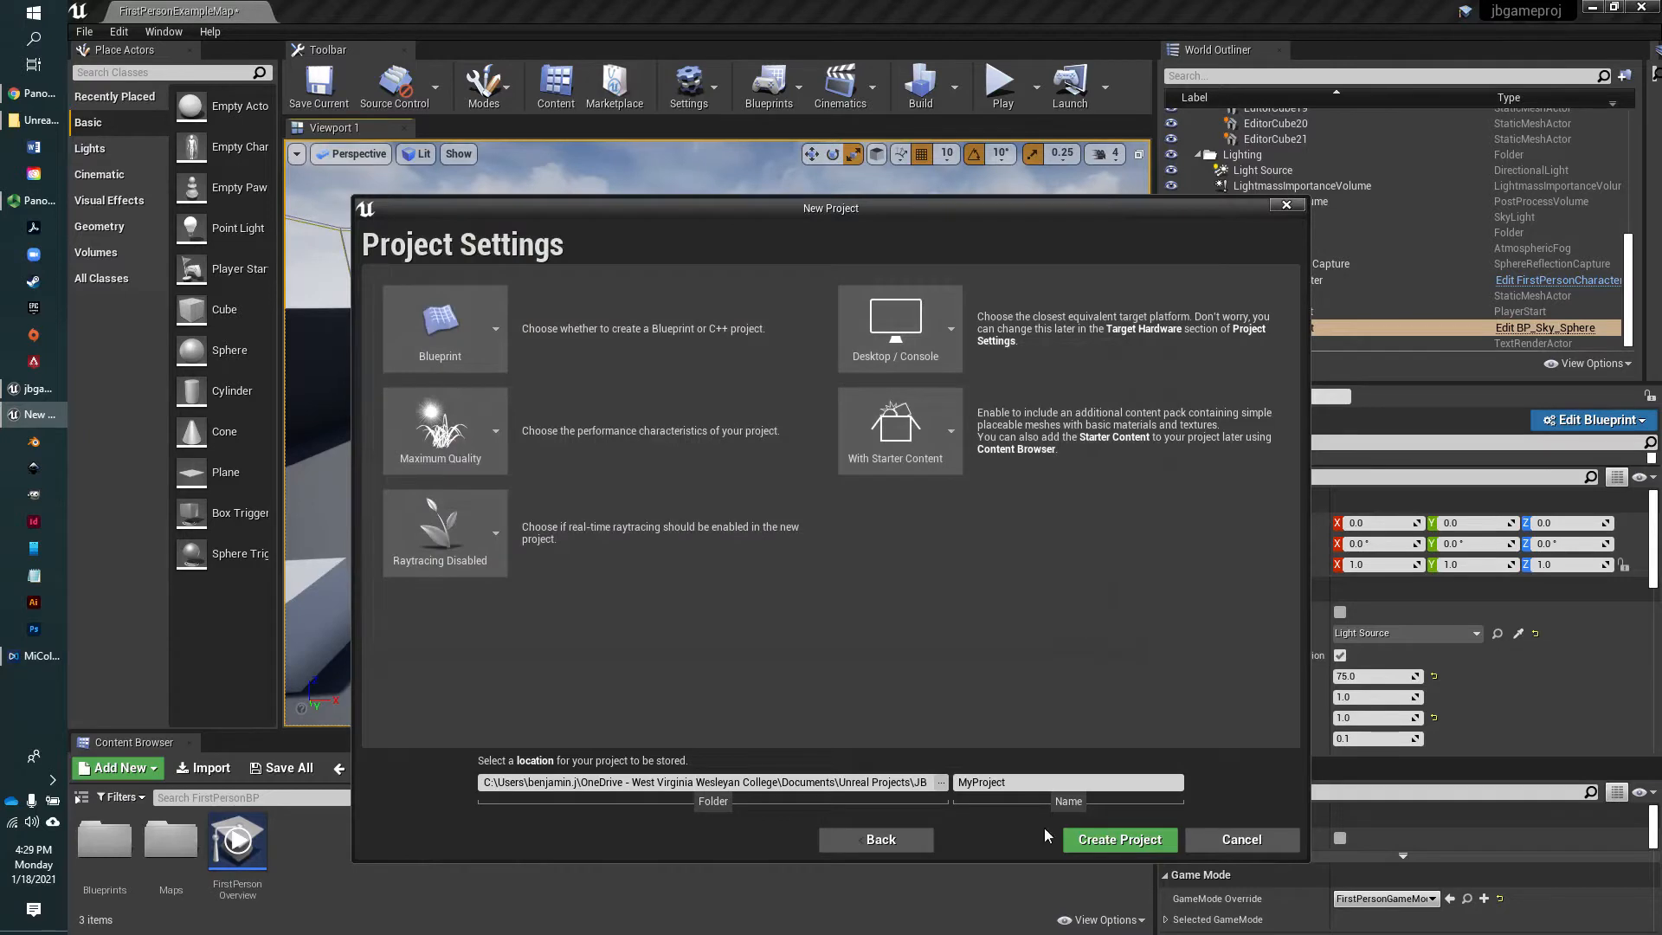
left_click(996, 781)
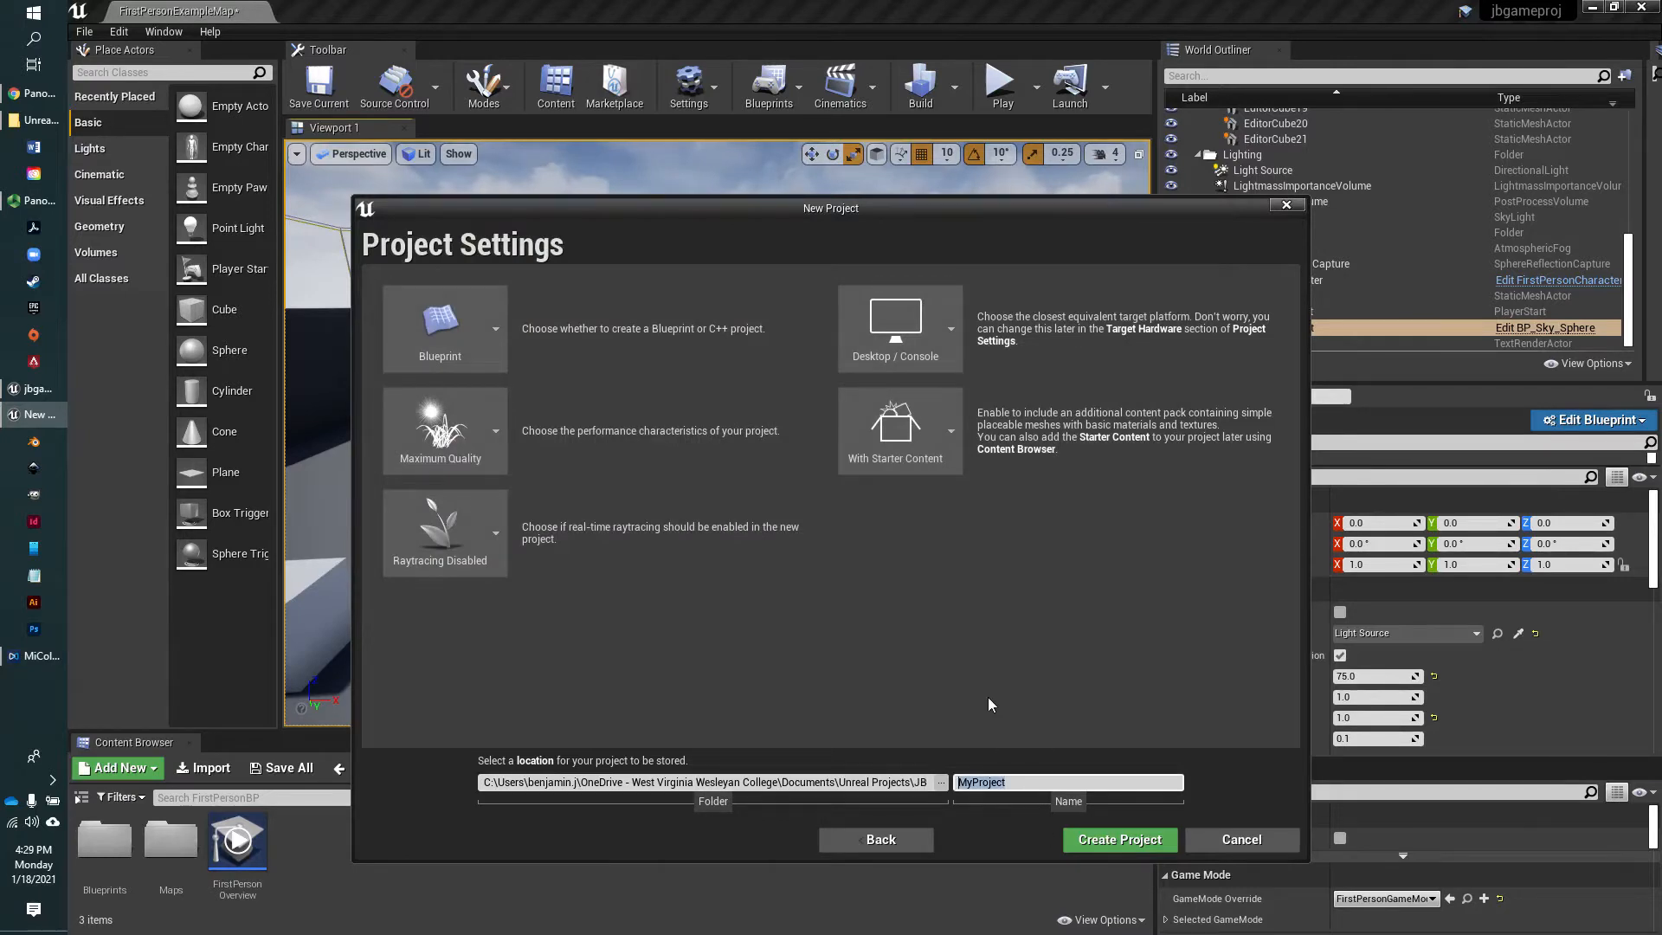
type("jbBl")
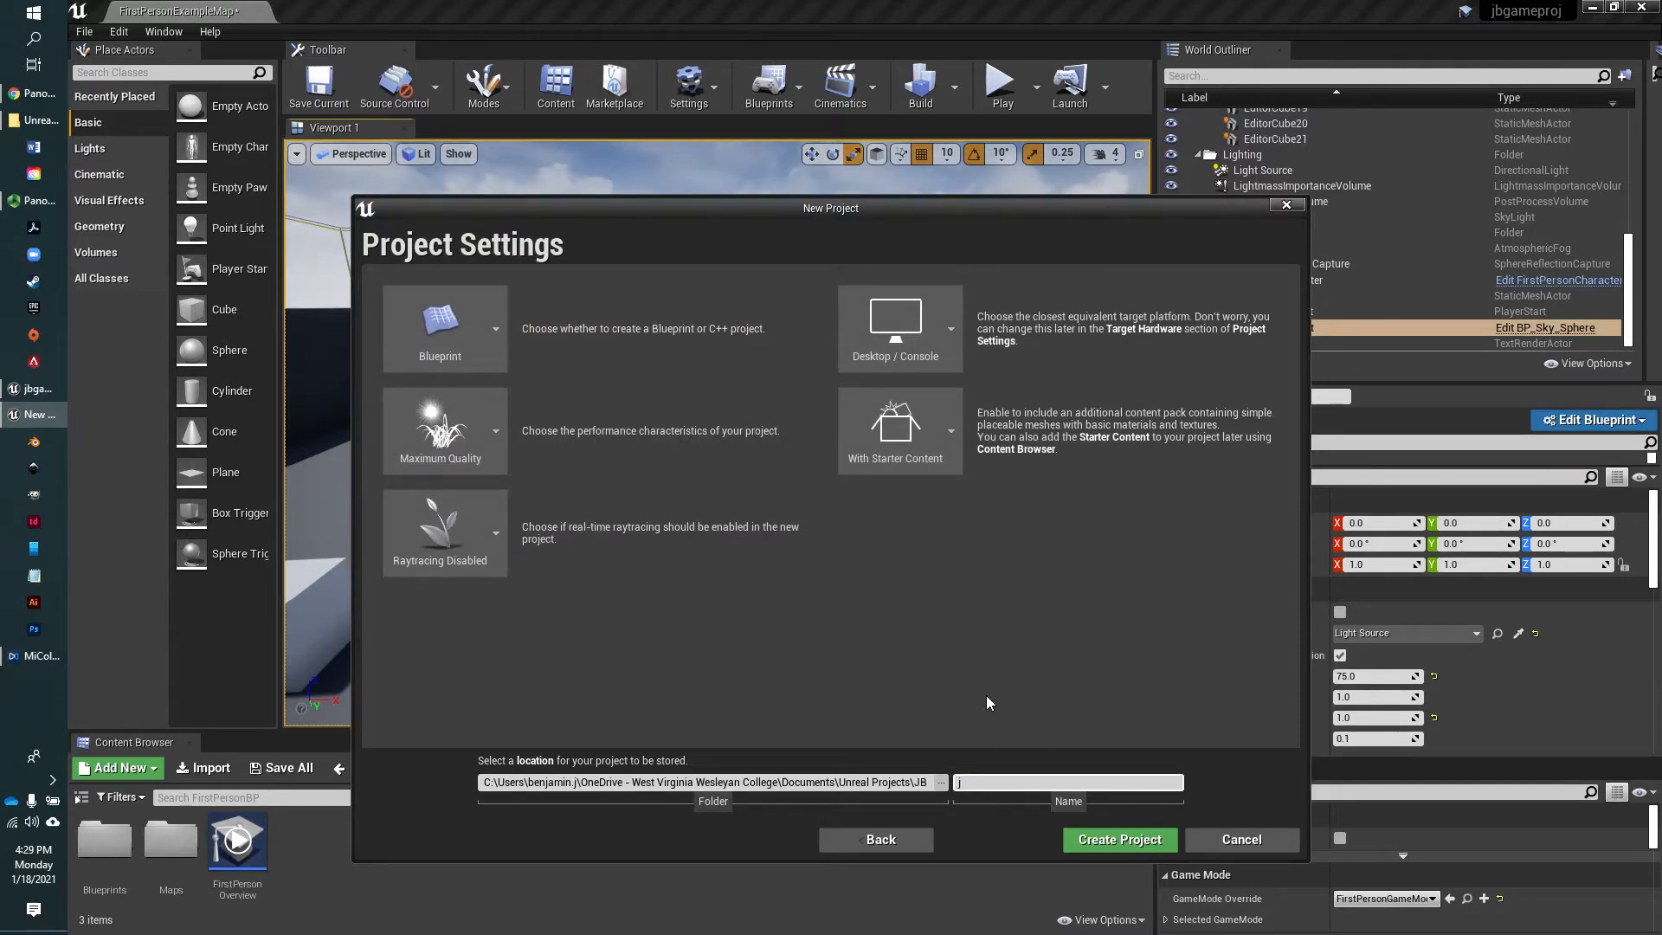
left_click(1108, 840)
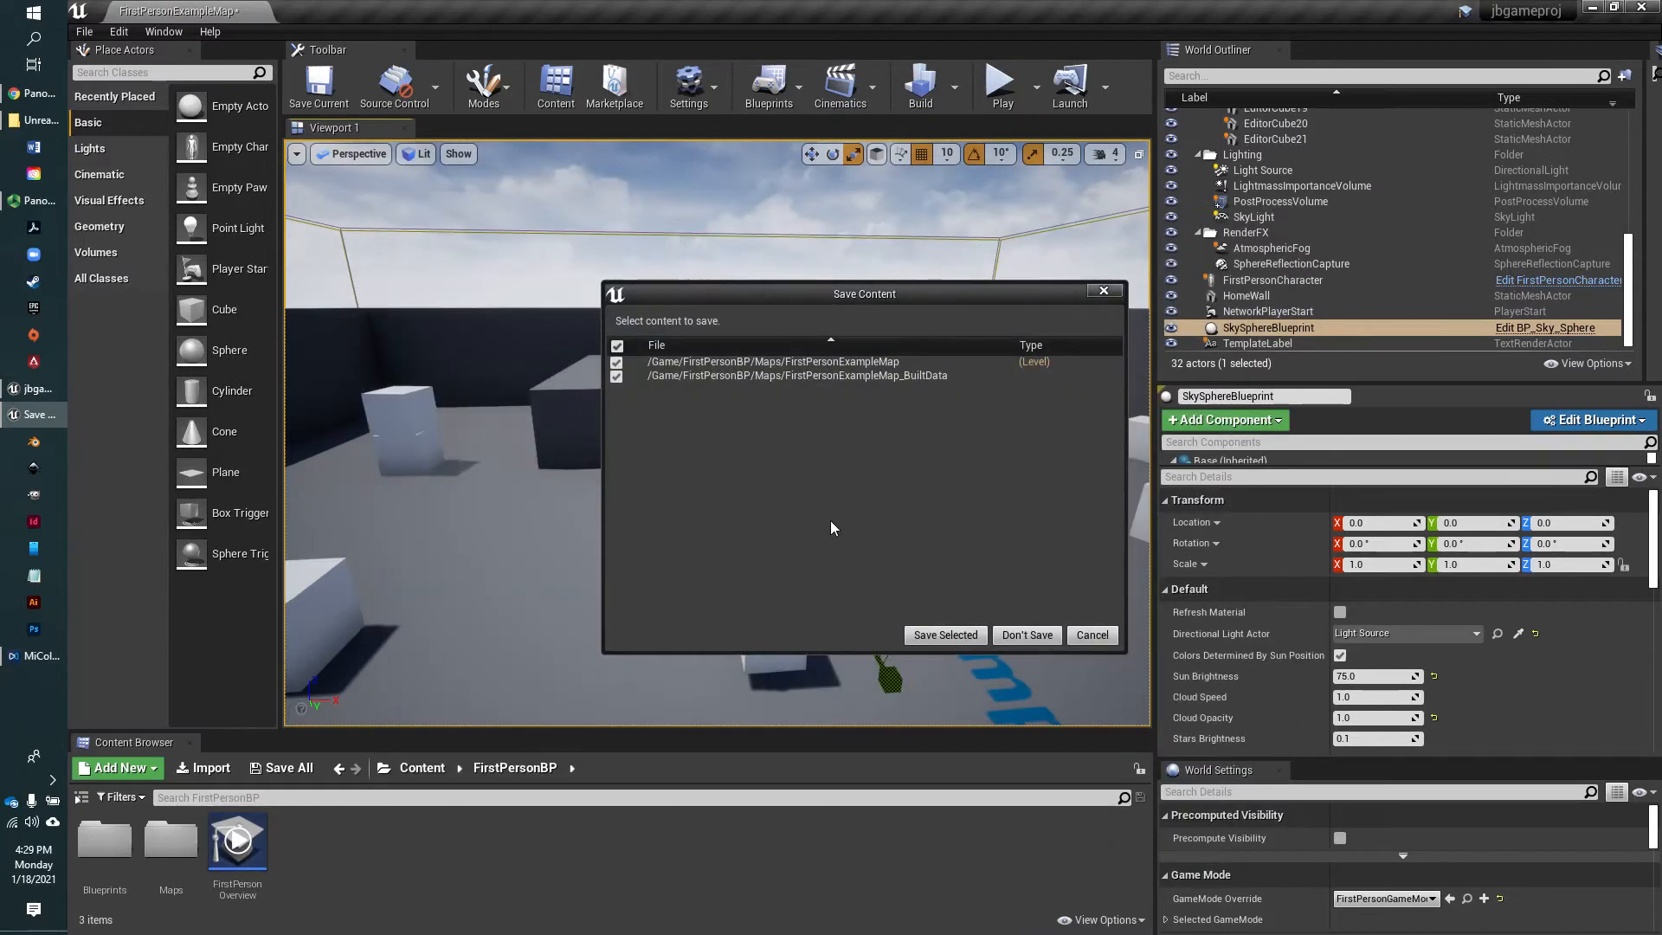
left_click(1028, 636)
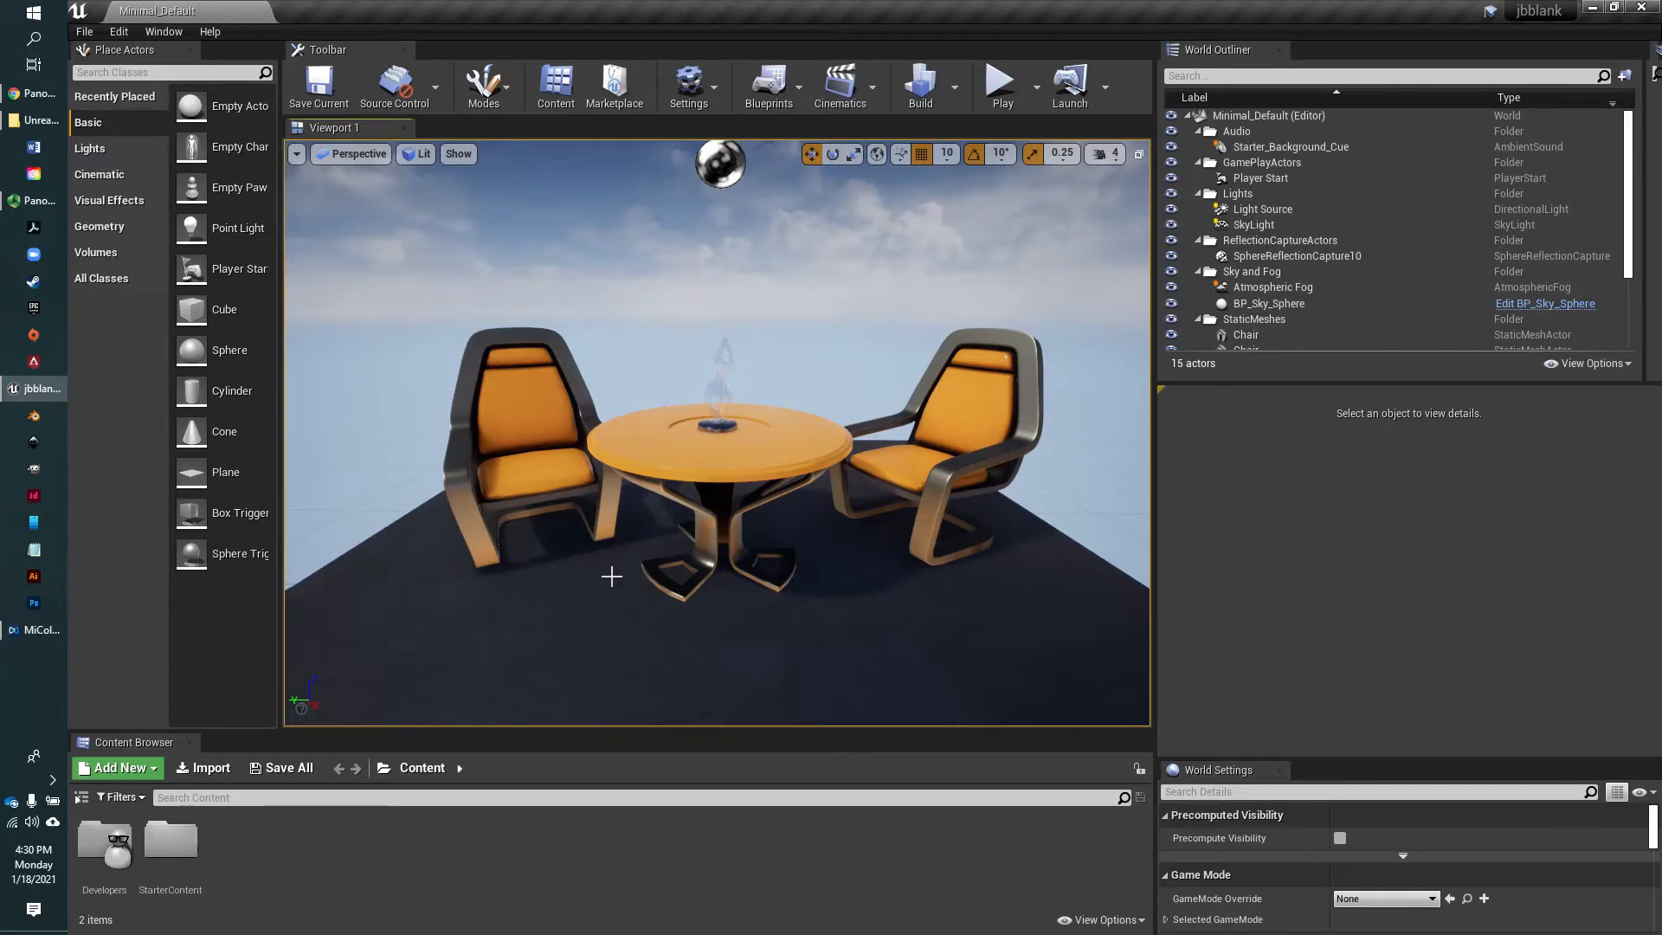
Cycle the selected chair's transform gizmo to local space and back to world, and raise the chair to Z 52
mouse_move(612, 574)
right_mouse_down()
mouse_move(655, 589)
mouse_move(620, 615)
mouse_move(619, 591)
mouse_move(550, 585)
mouse_move(186, 594)
mouse_move(359, 679)
mouse_move(671, 627)
mouse_move(606, 623)
mouse_move(580, 532)
mouse_move(805, 614)
mouse_move(883, 601)
mouse_move(857, 582)
mouse_move(621, 556)
right_mouse_up()
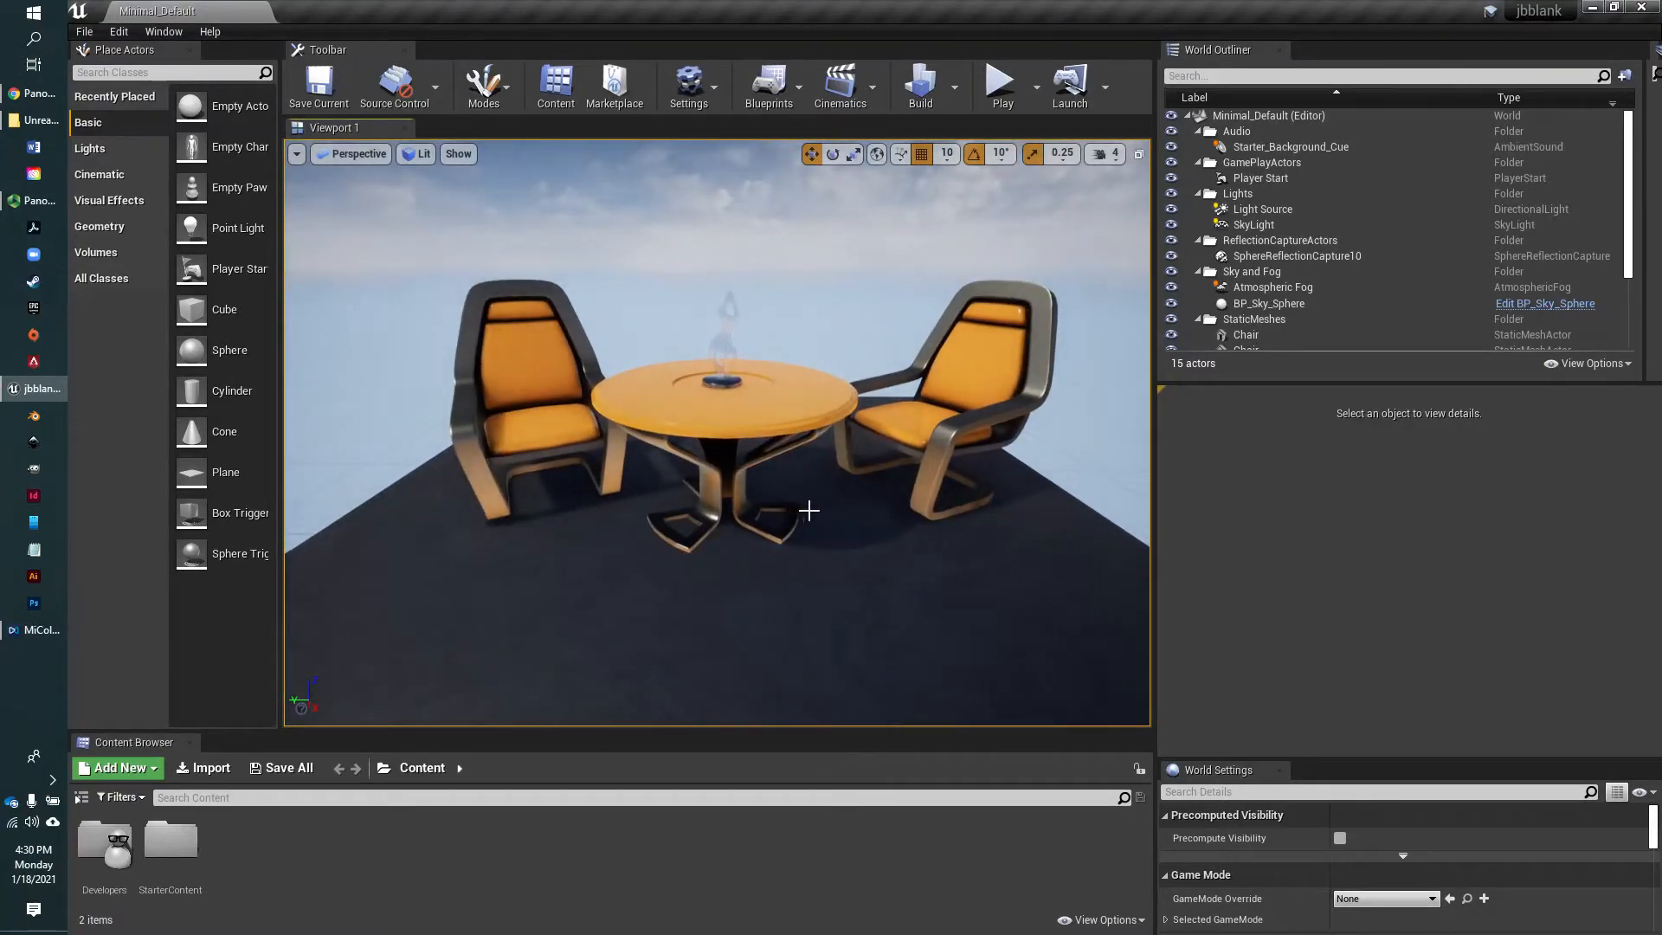
right_click_drag(969, 493, 1045, 473)
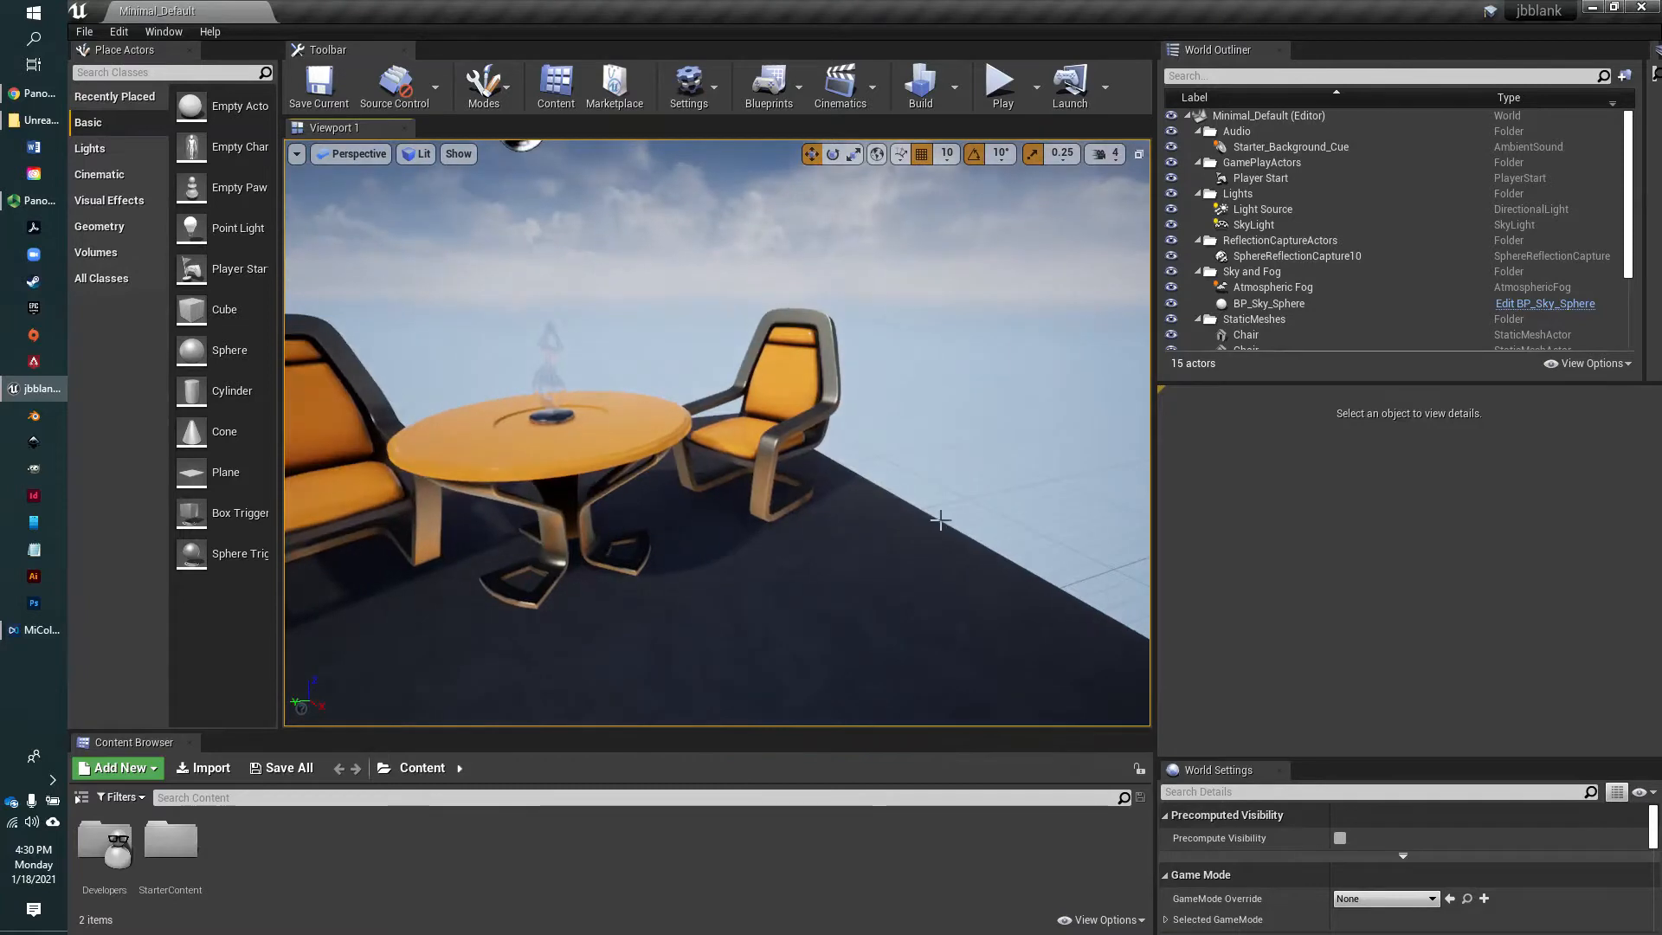
scroll(942, 516, "up", 3)
mouse_move(956, 524)
right_mouse_down()
mouse_move(1039, 518)
mouse_move(969, 531)
right_mouse_up()
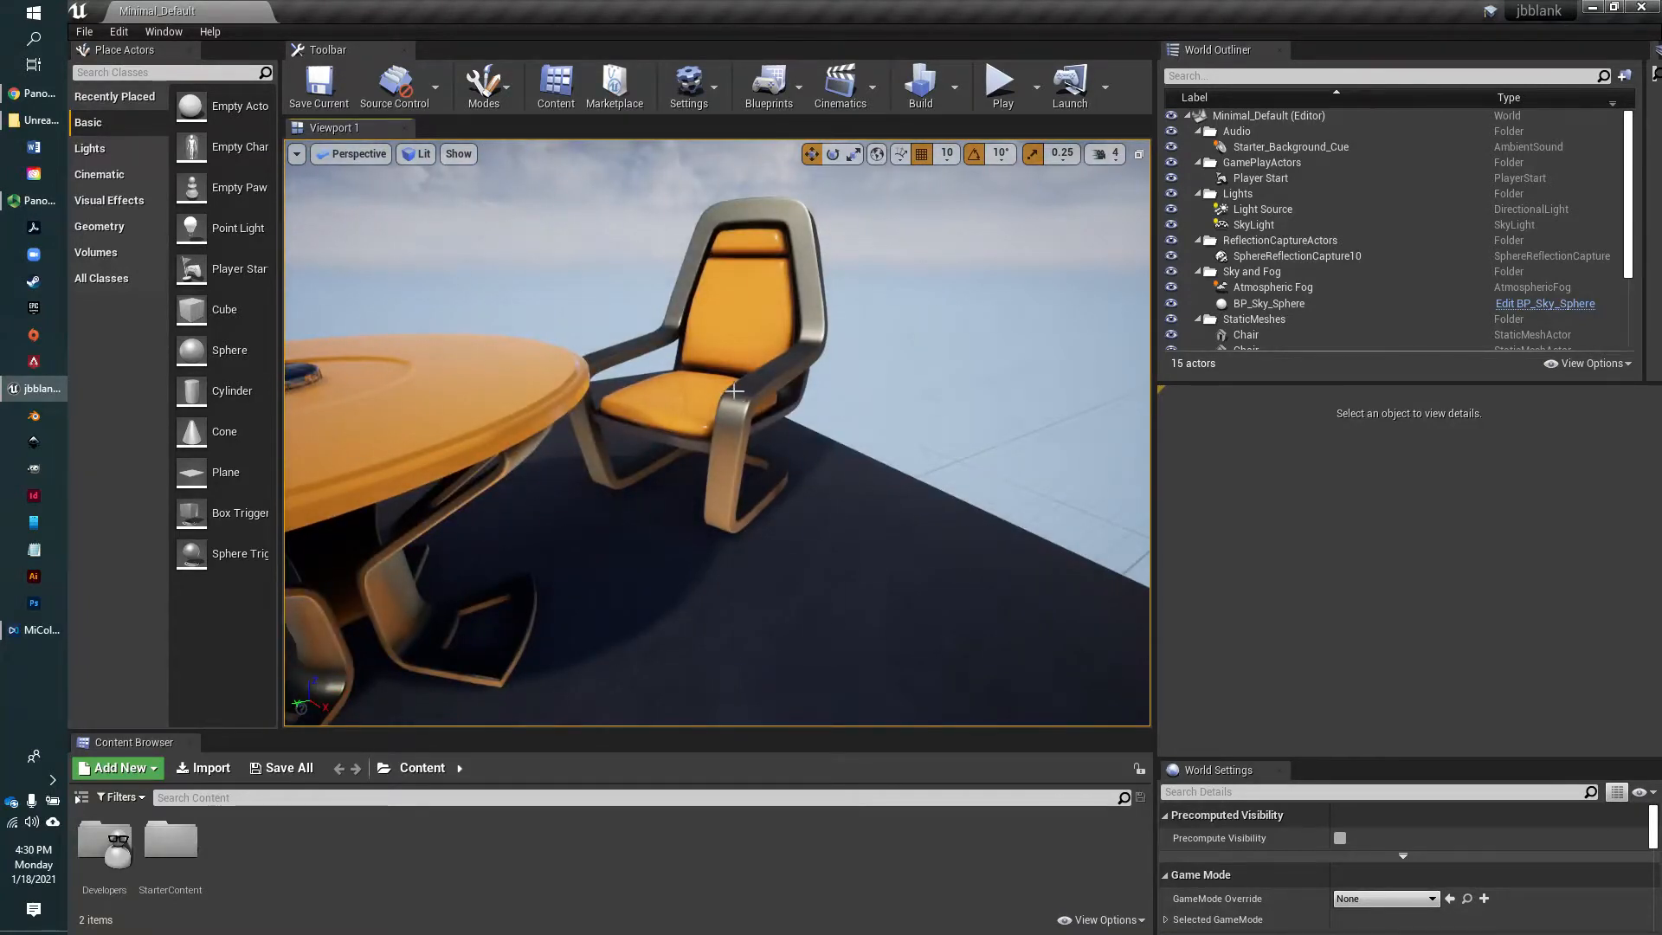
left_click(714, 378)
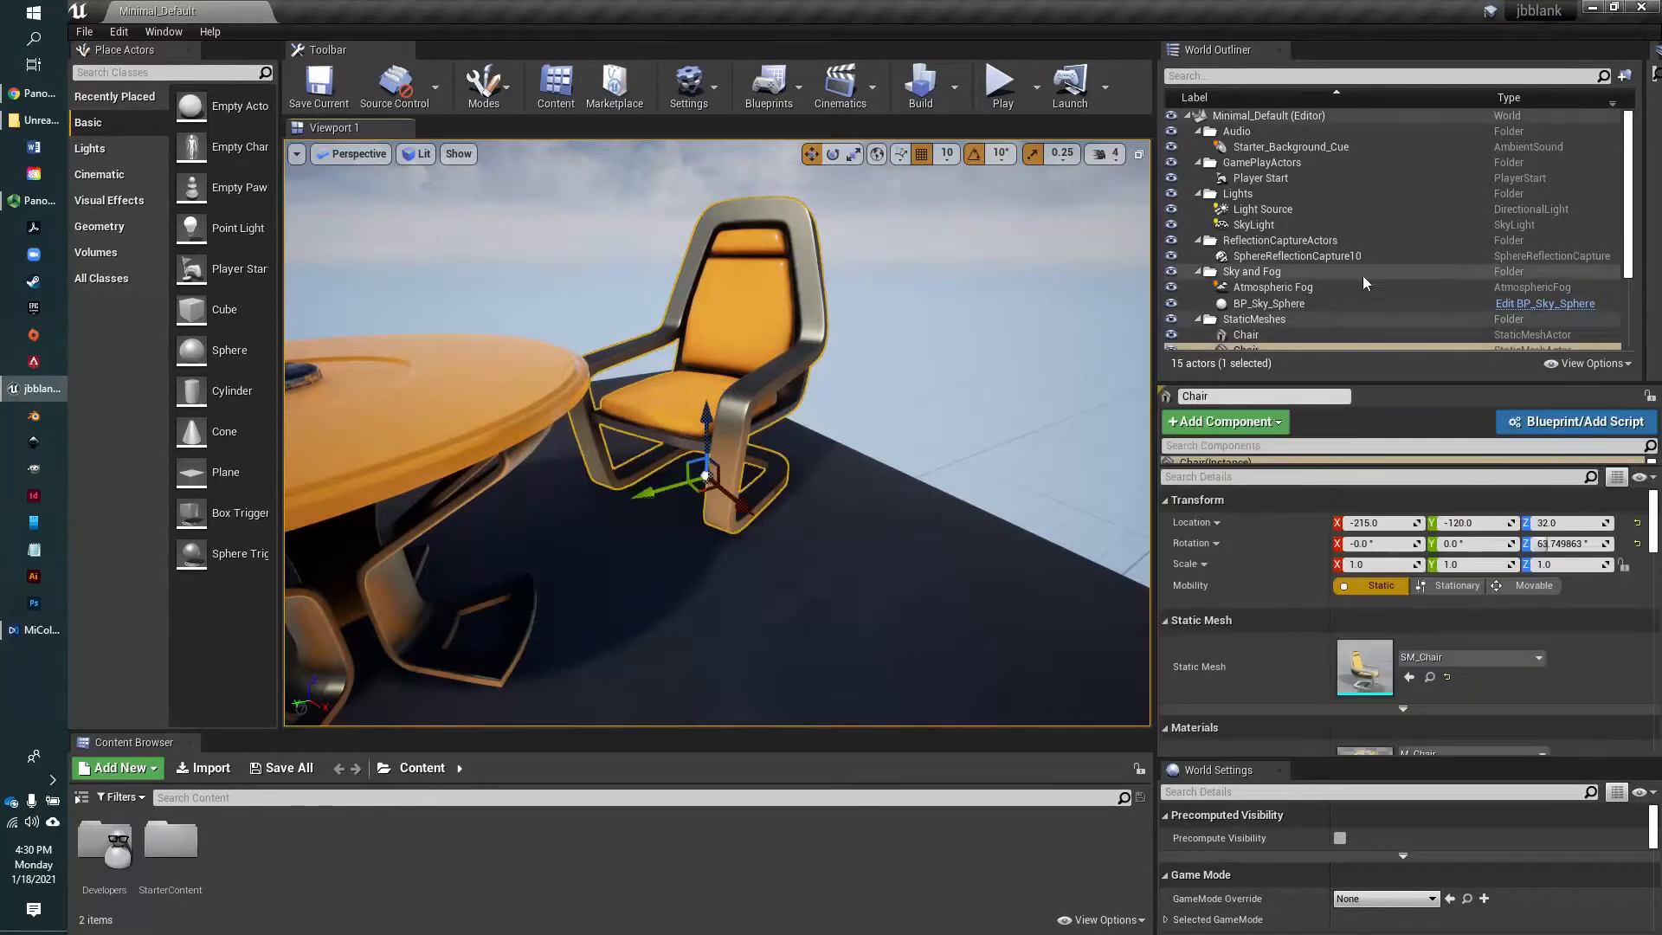
scroll(1299, 303, "down", 1)
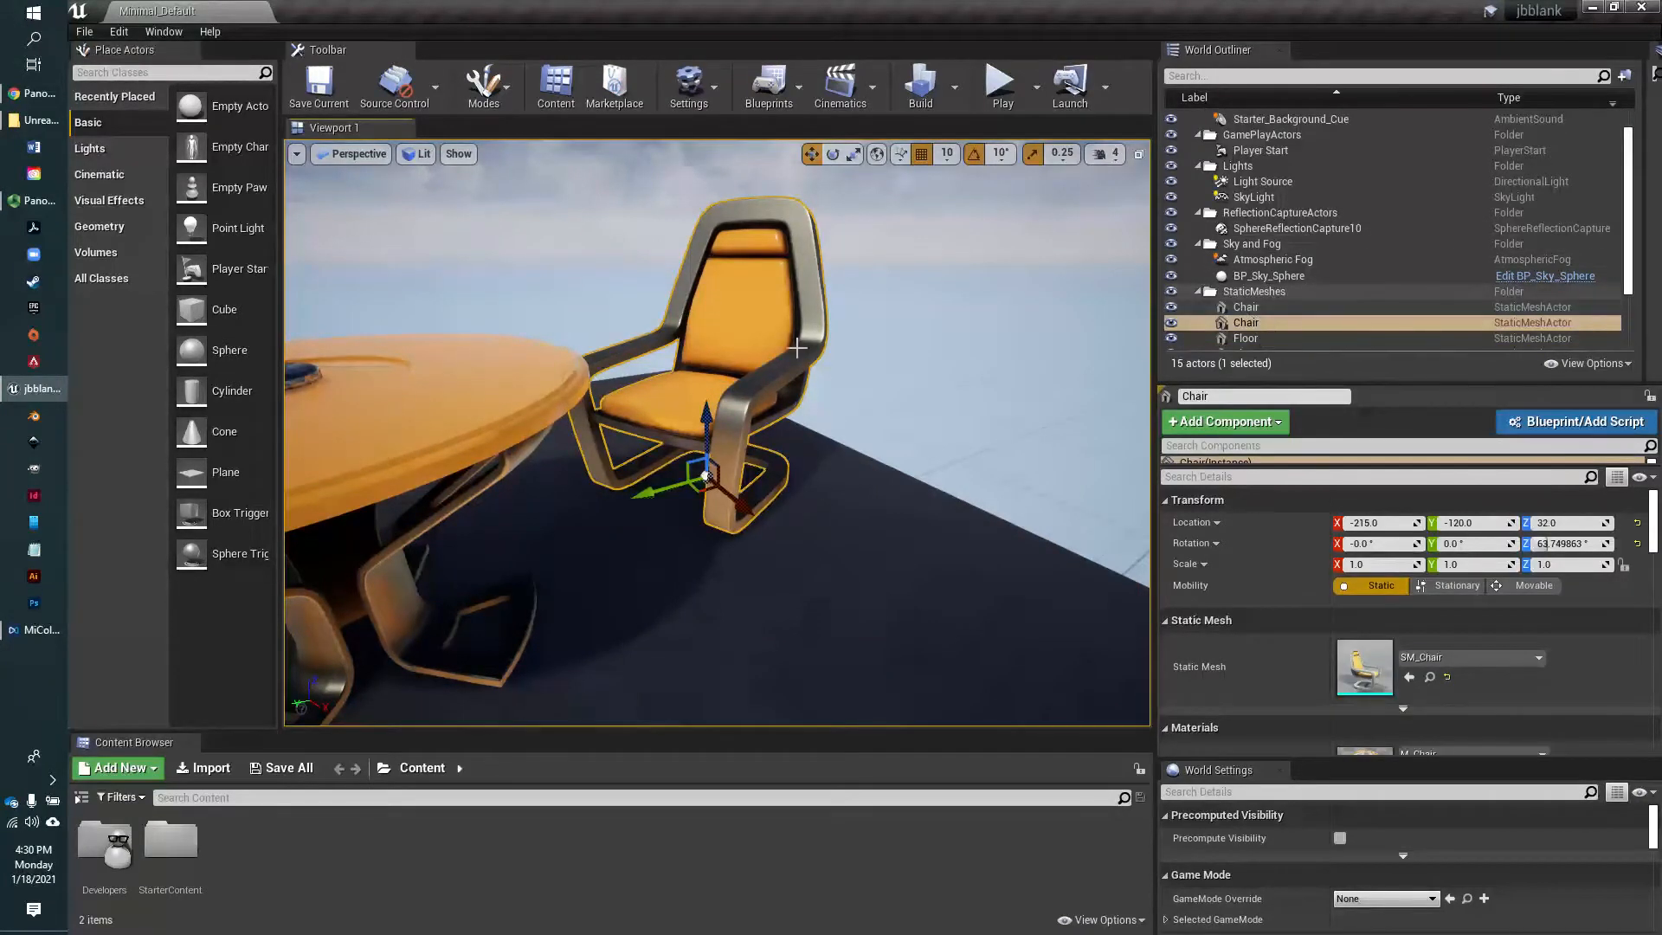
left_click(878, 156)
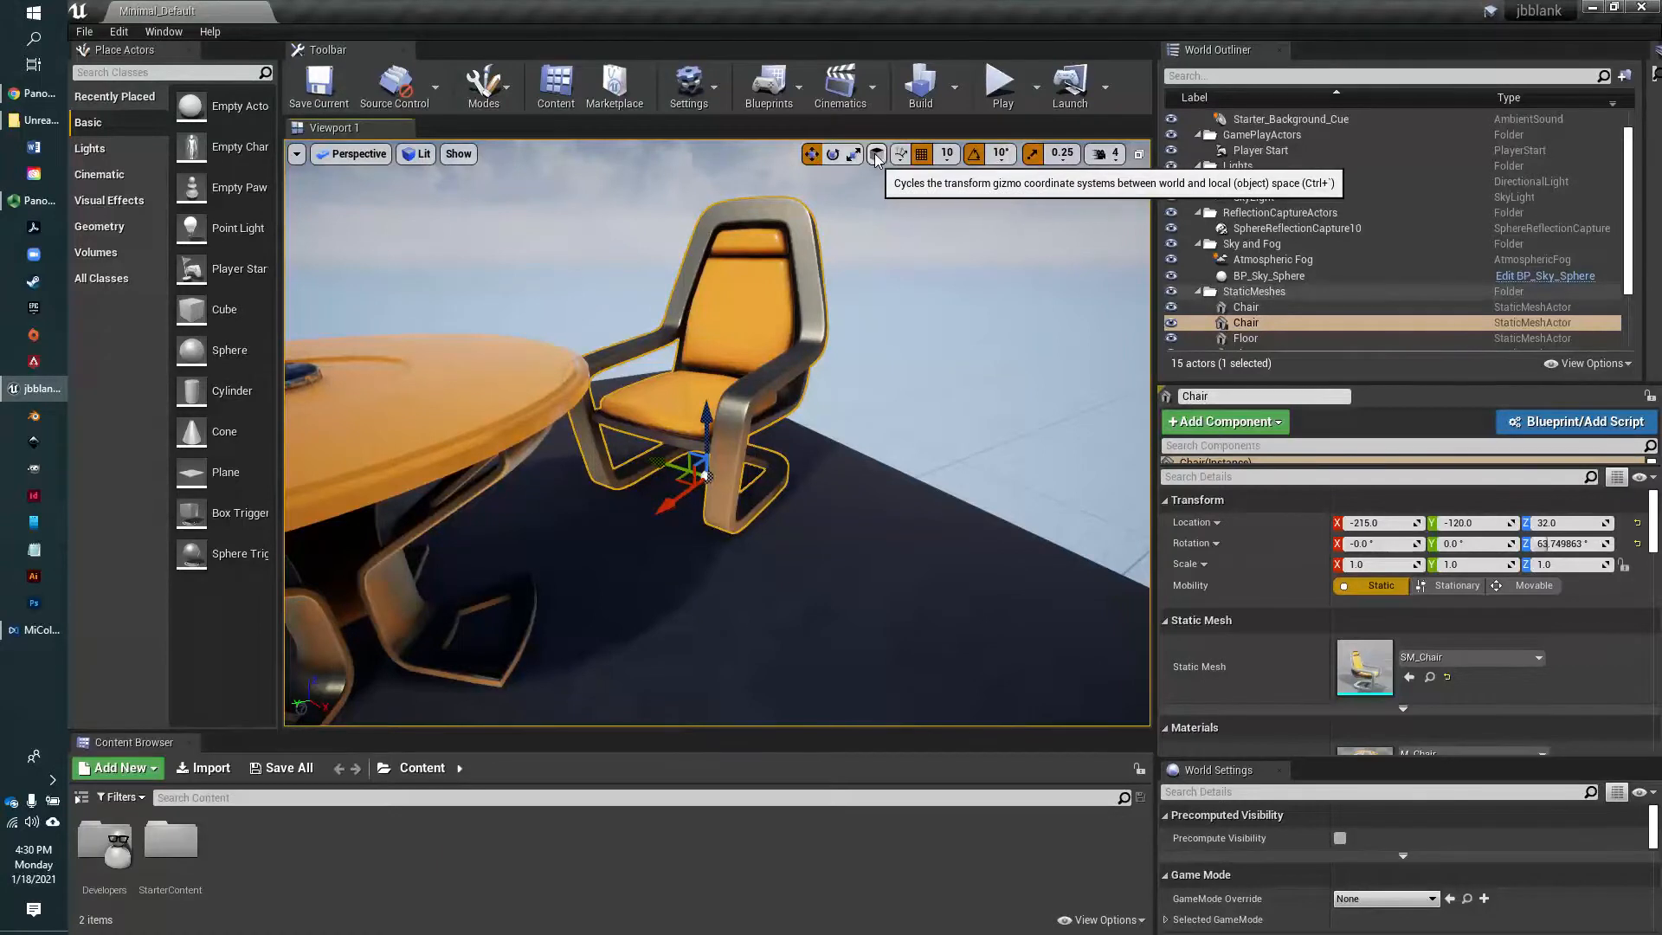
left_click(878, 157)
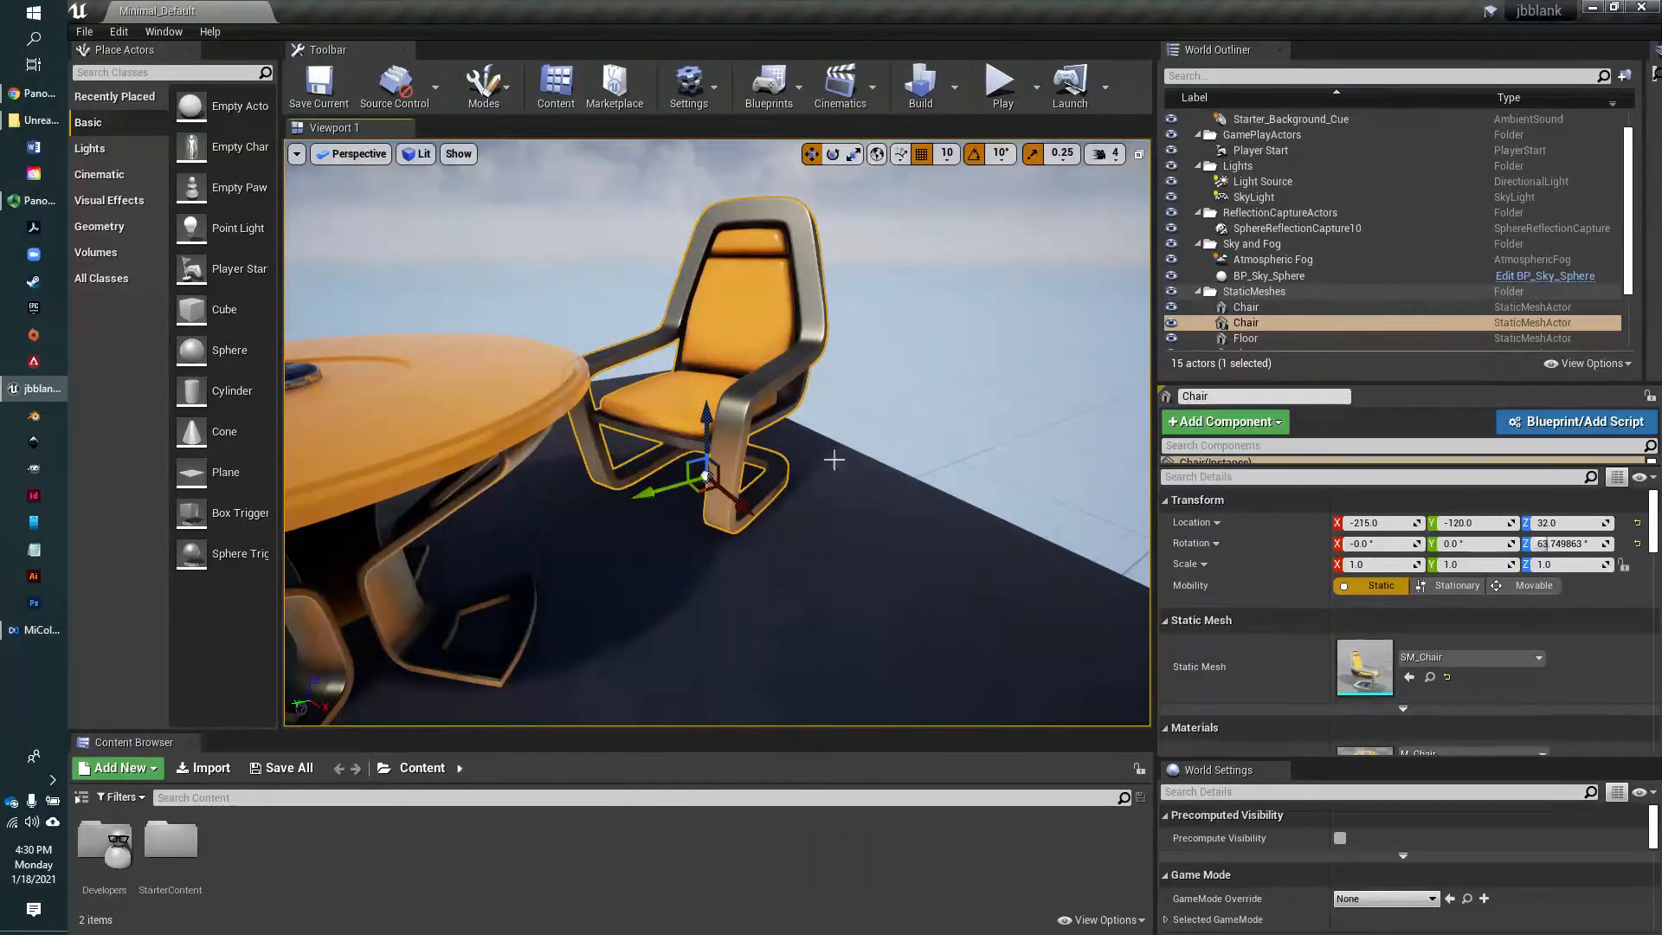
left_click_drag(706, 424, 708, 376)
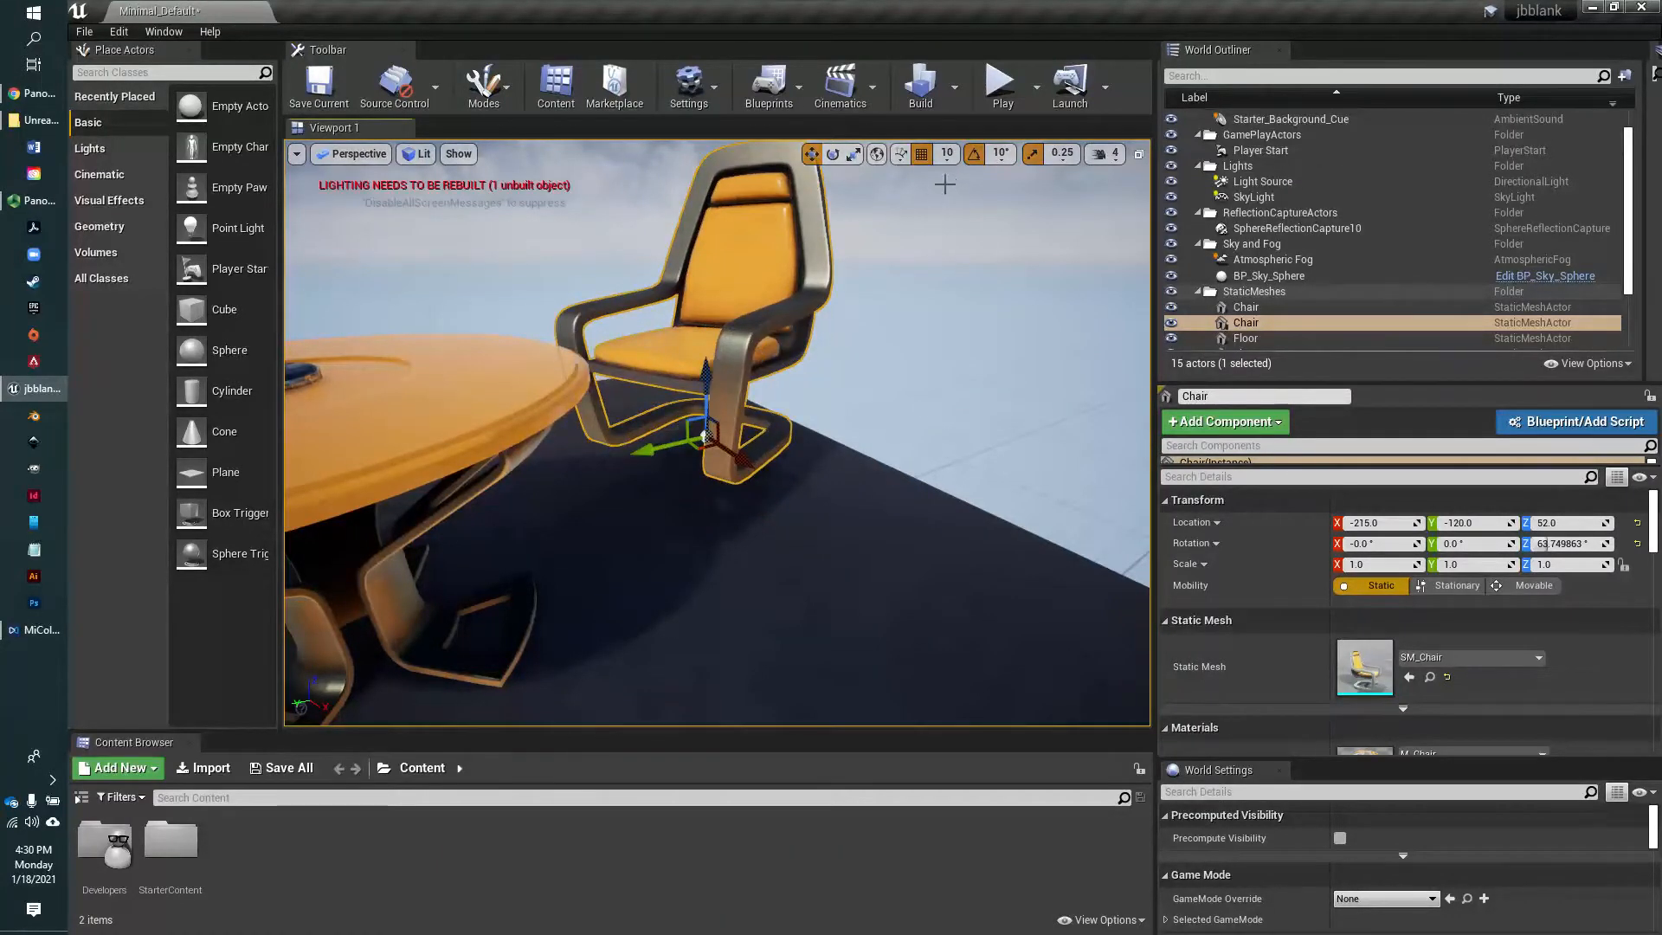
With surface snapping on and grid snapping off, move the chair along the floor to about X -166, Y -133
left_click(900, 155)
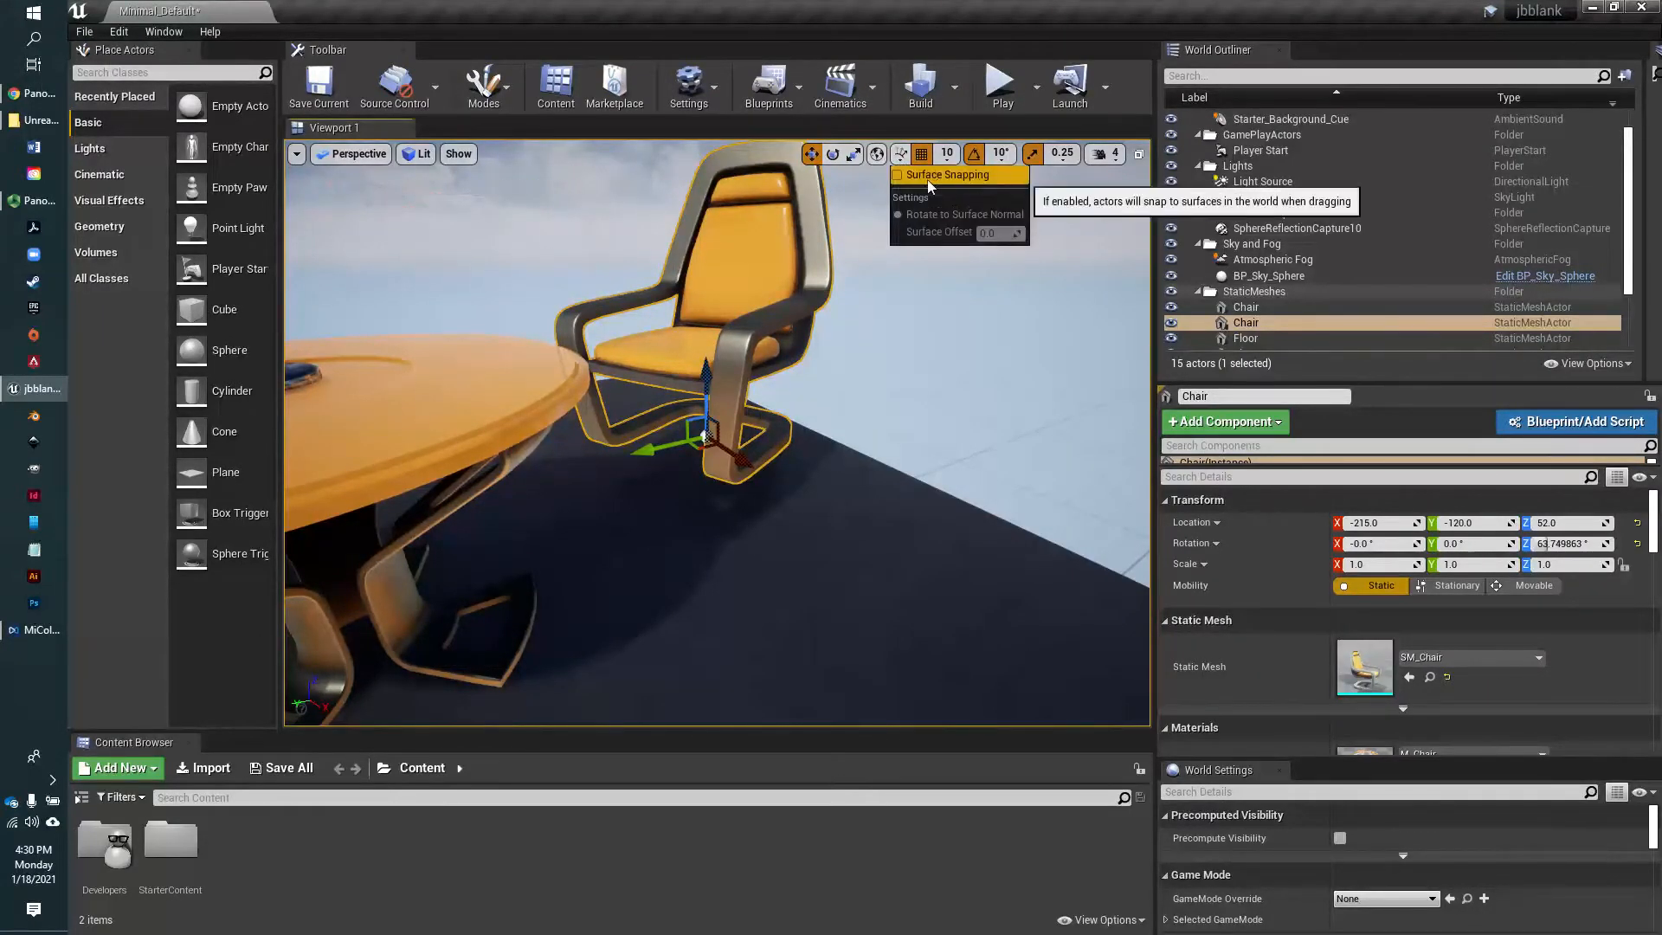
left_click(897, 174)
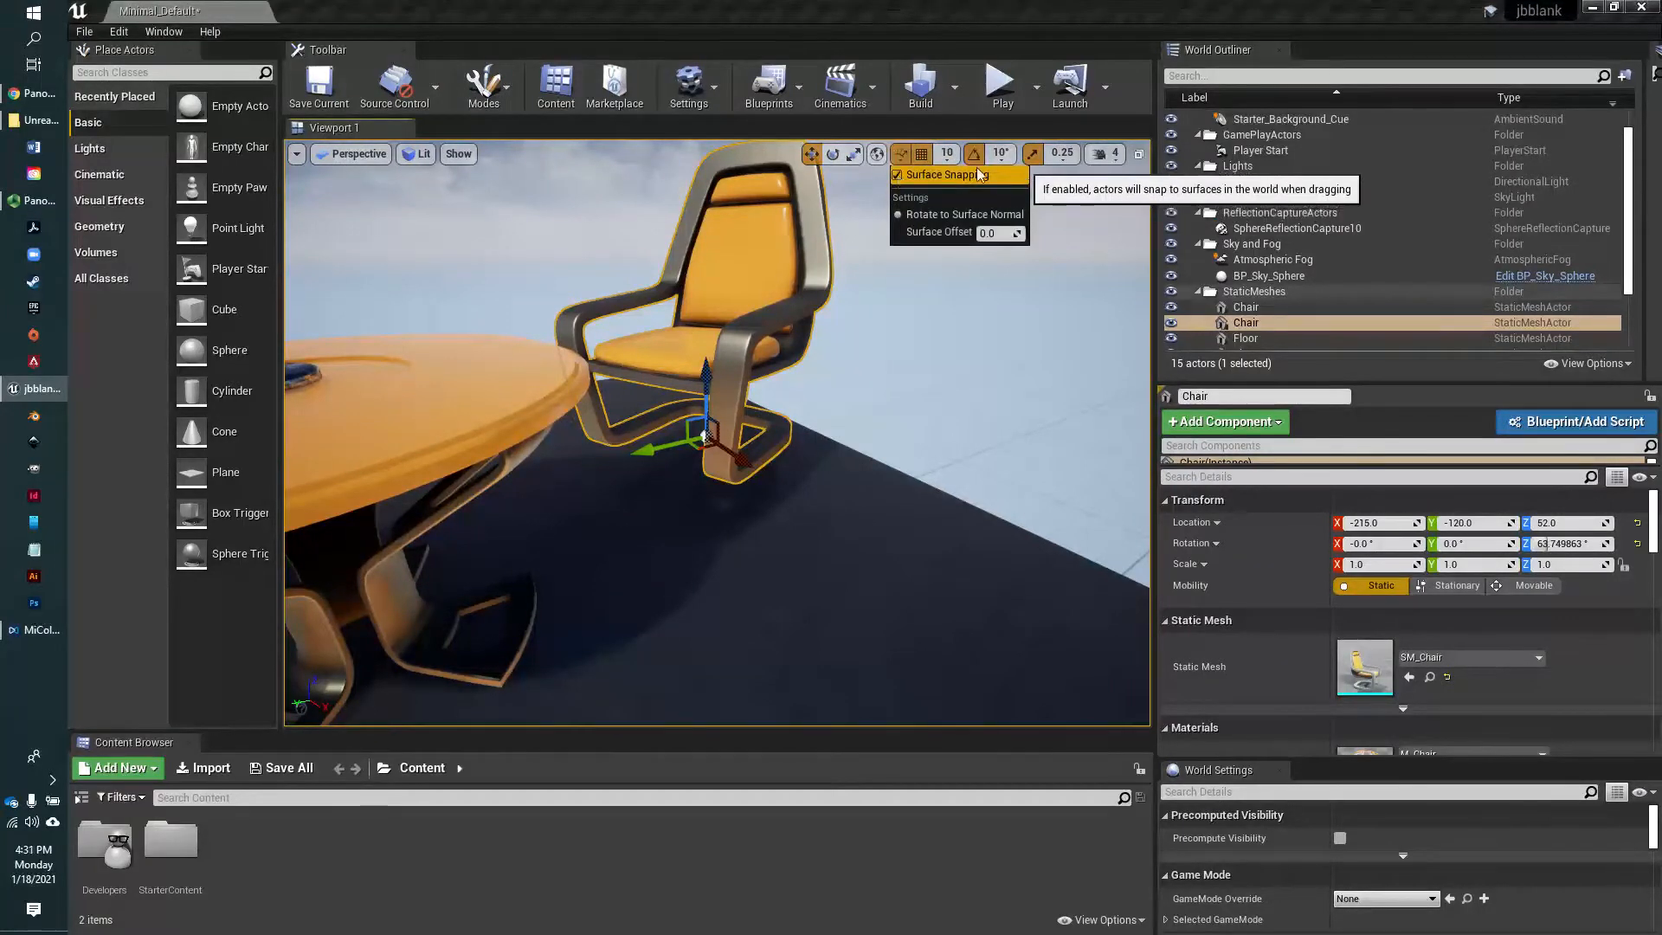
left_click(919, 157)
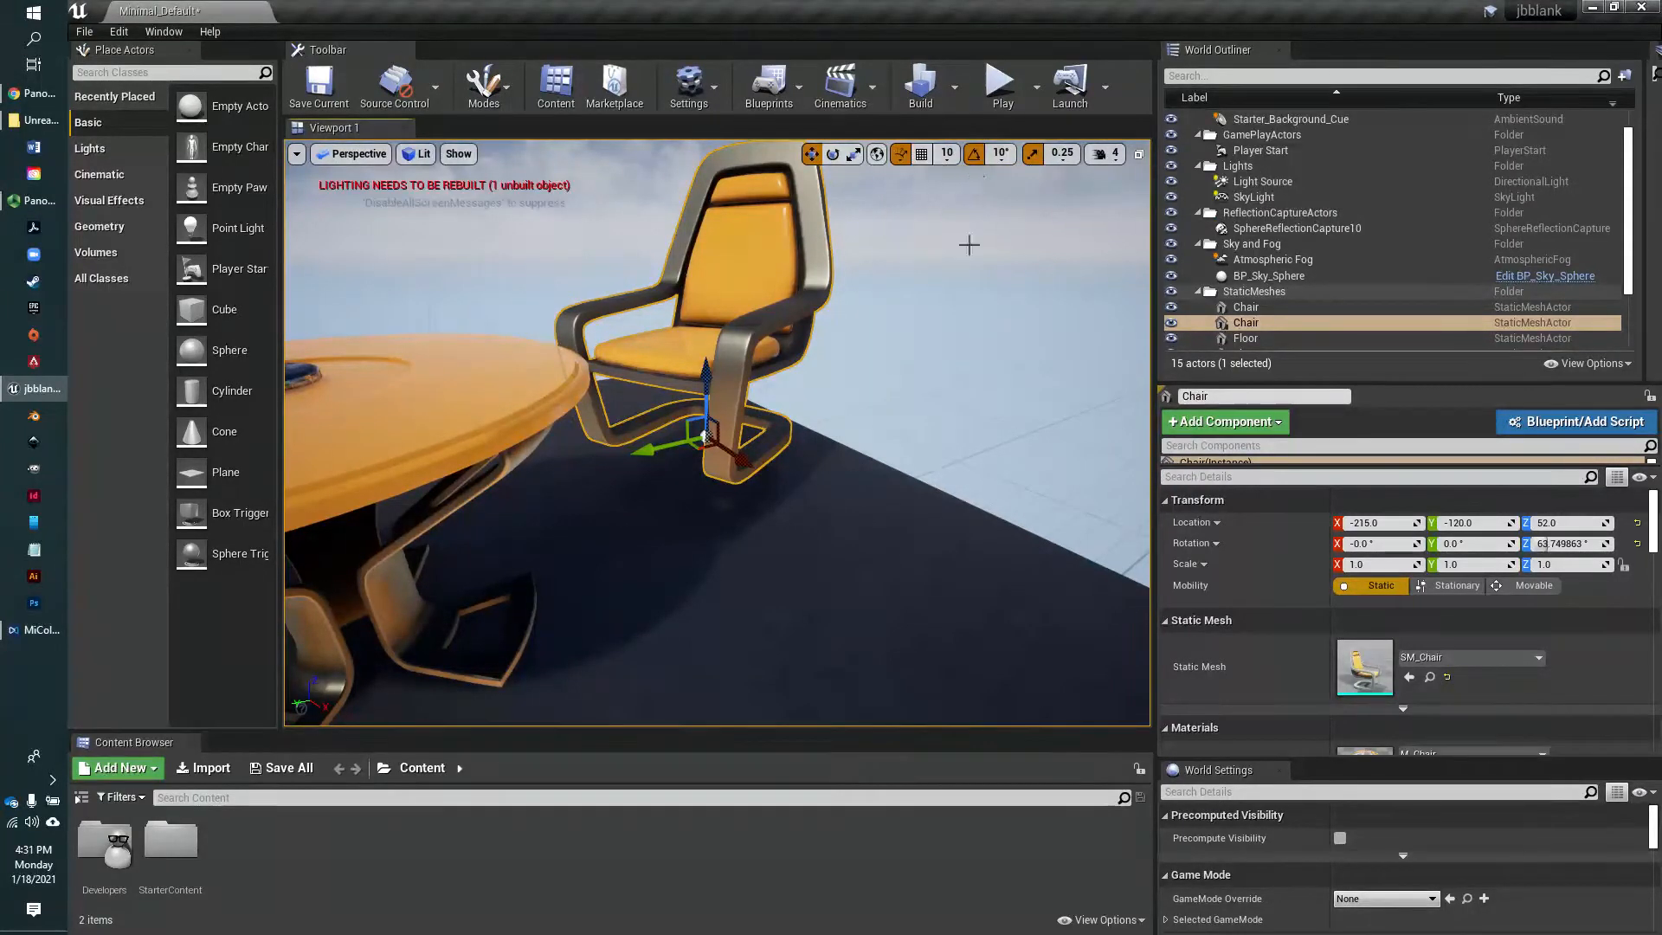
left_click_drag(712, 385, 802, 522)
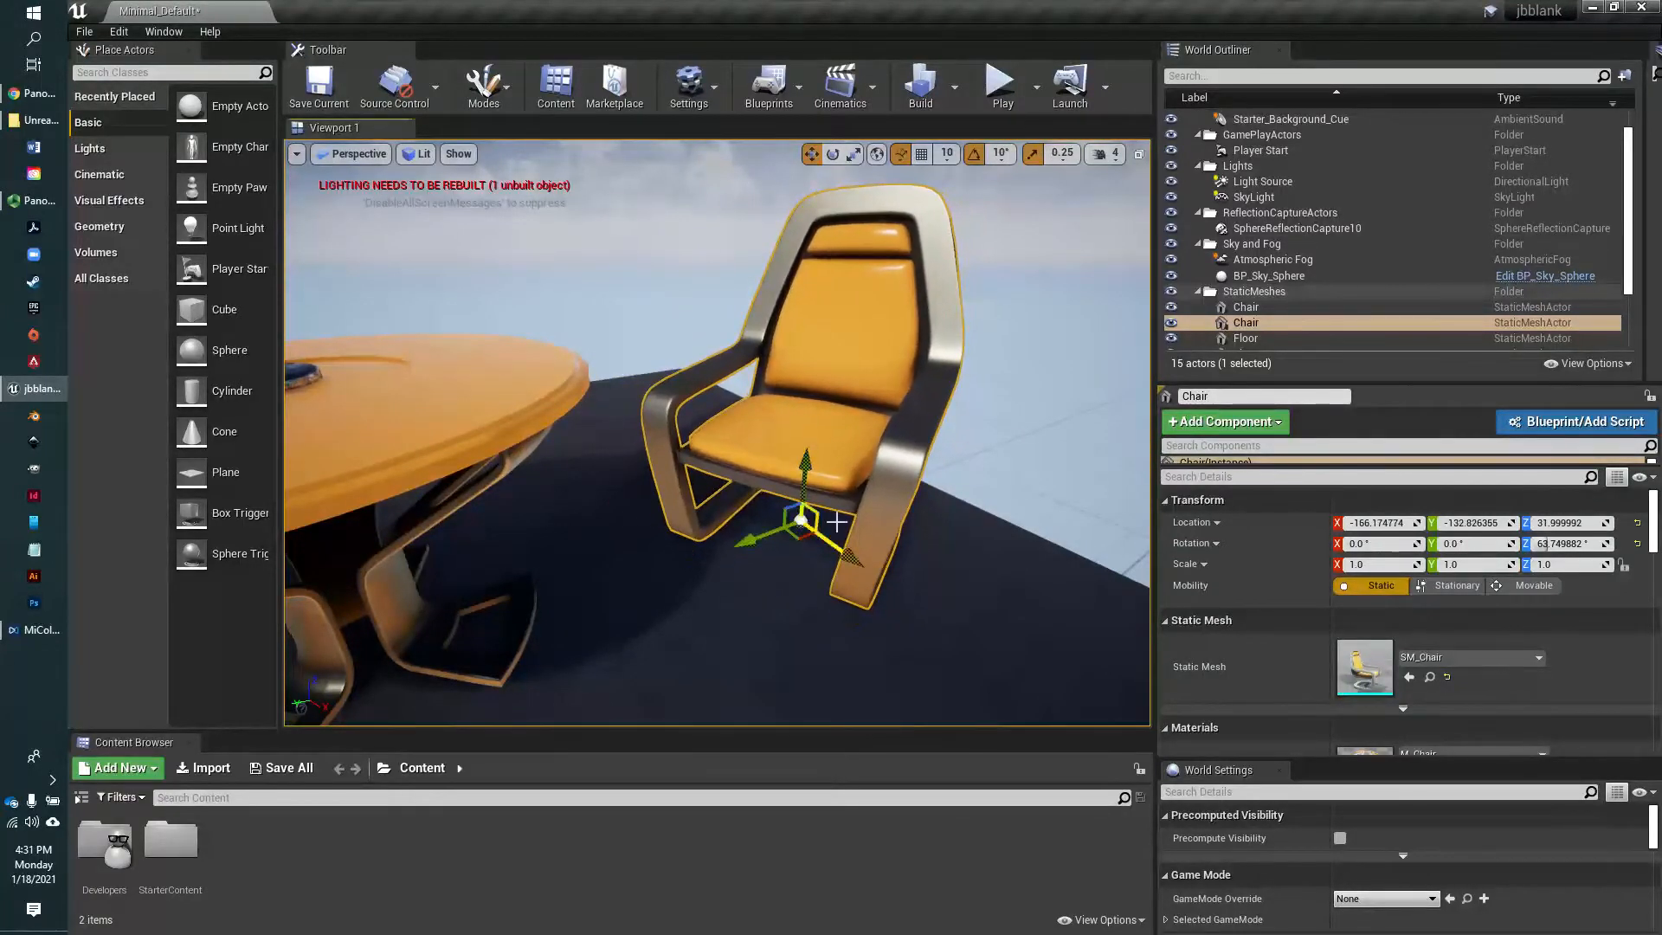
Switch the Rotate to Surface Normal option off and back on in the surface snapping settings
left_click(898, 157)
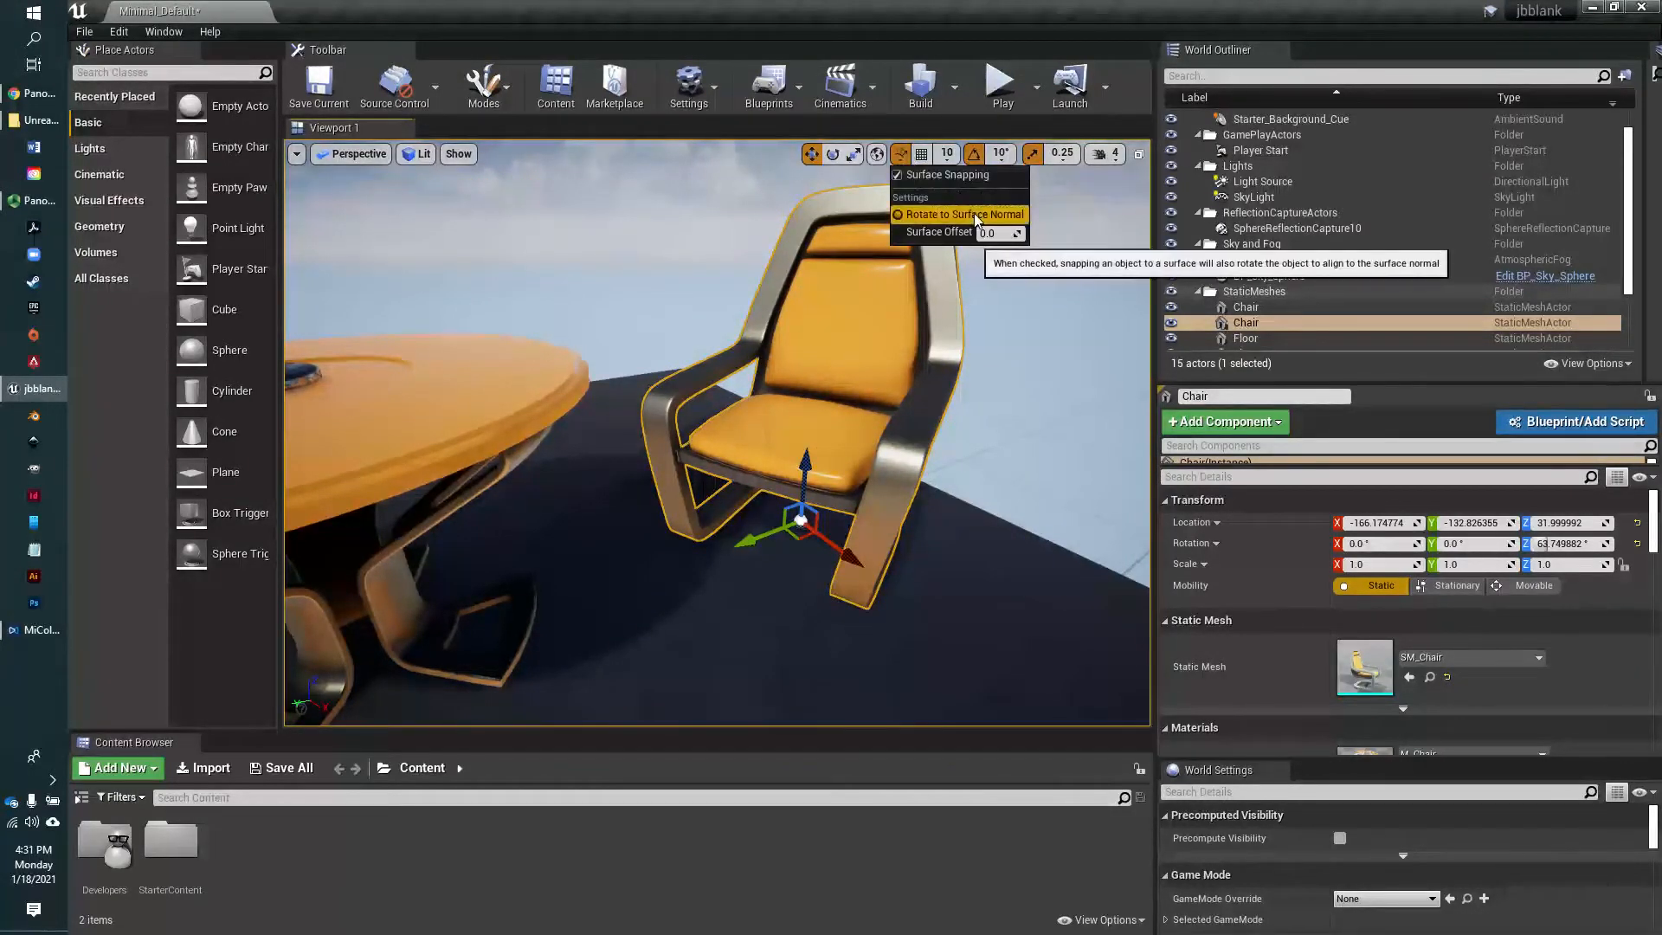
left_click(974, 213)
left_click(899, 154)
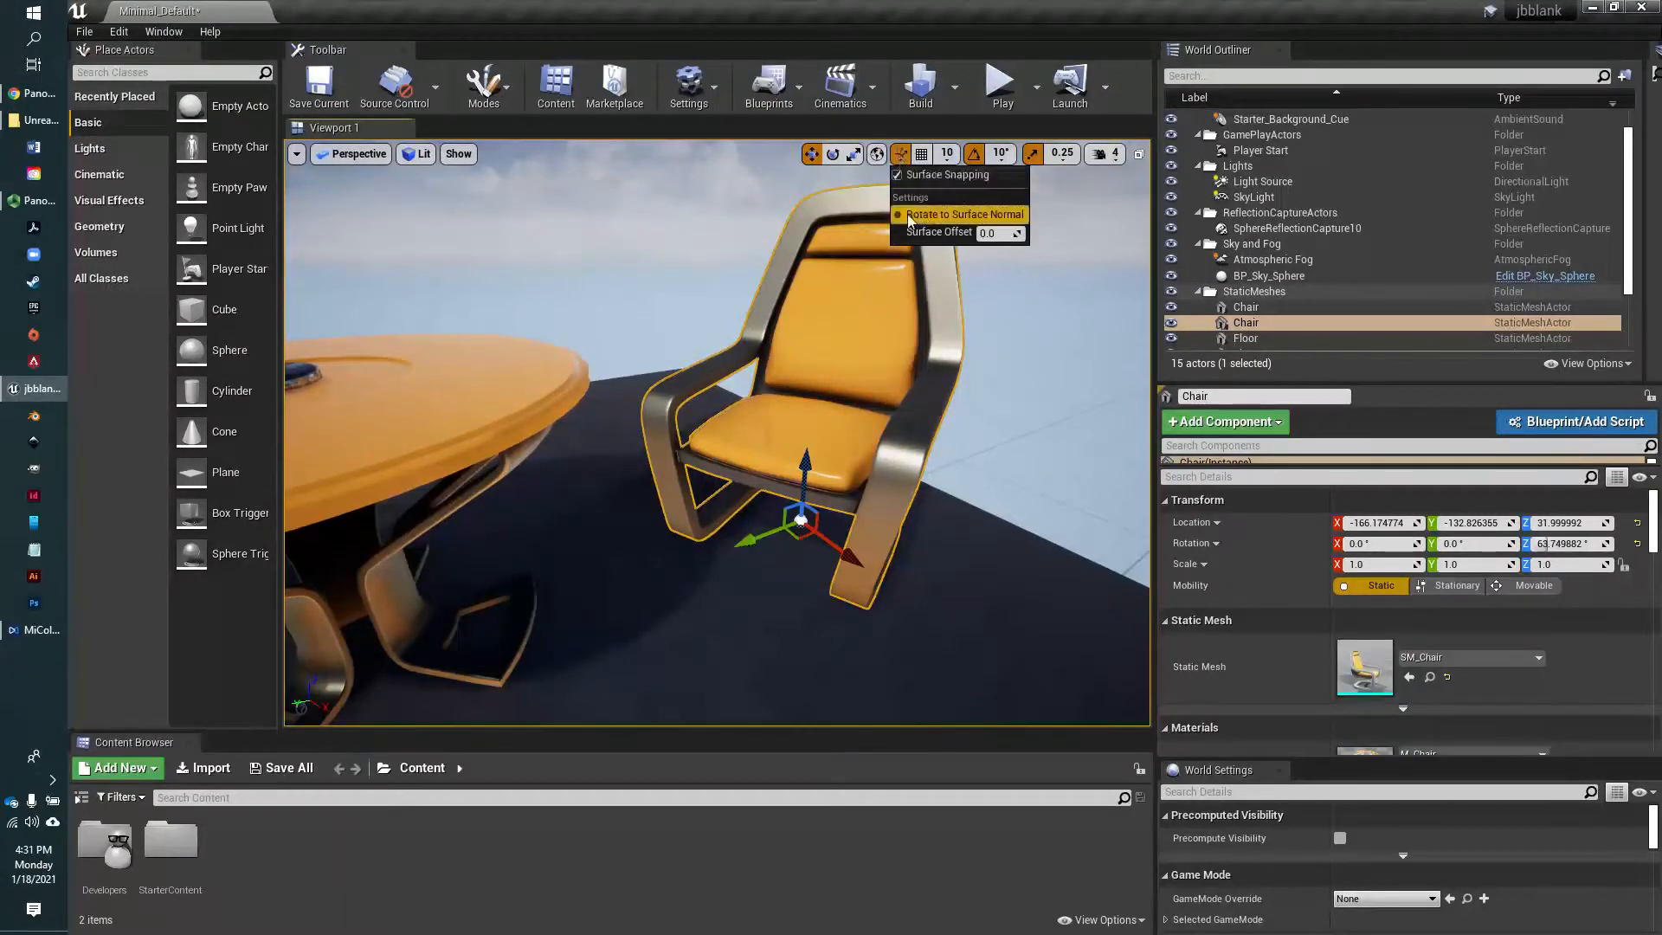
left_click(940, 214)
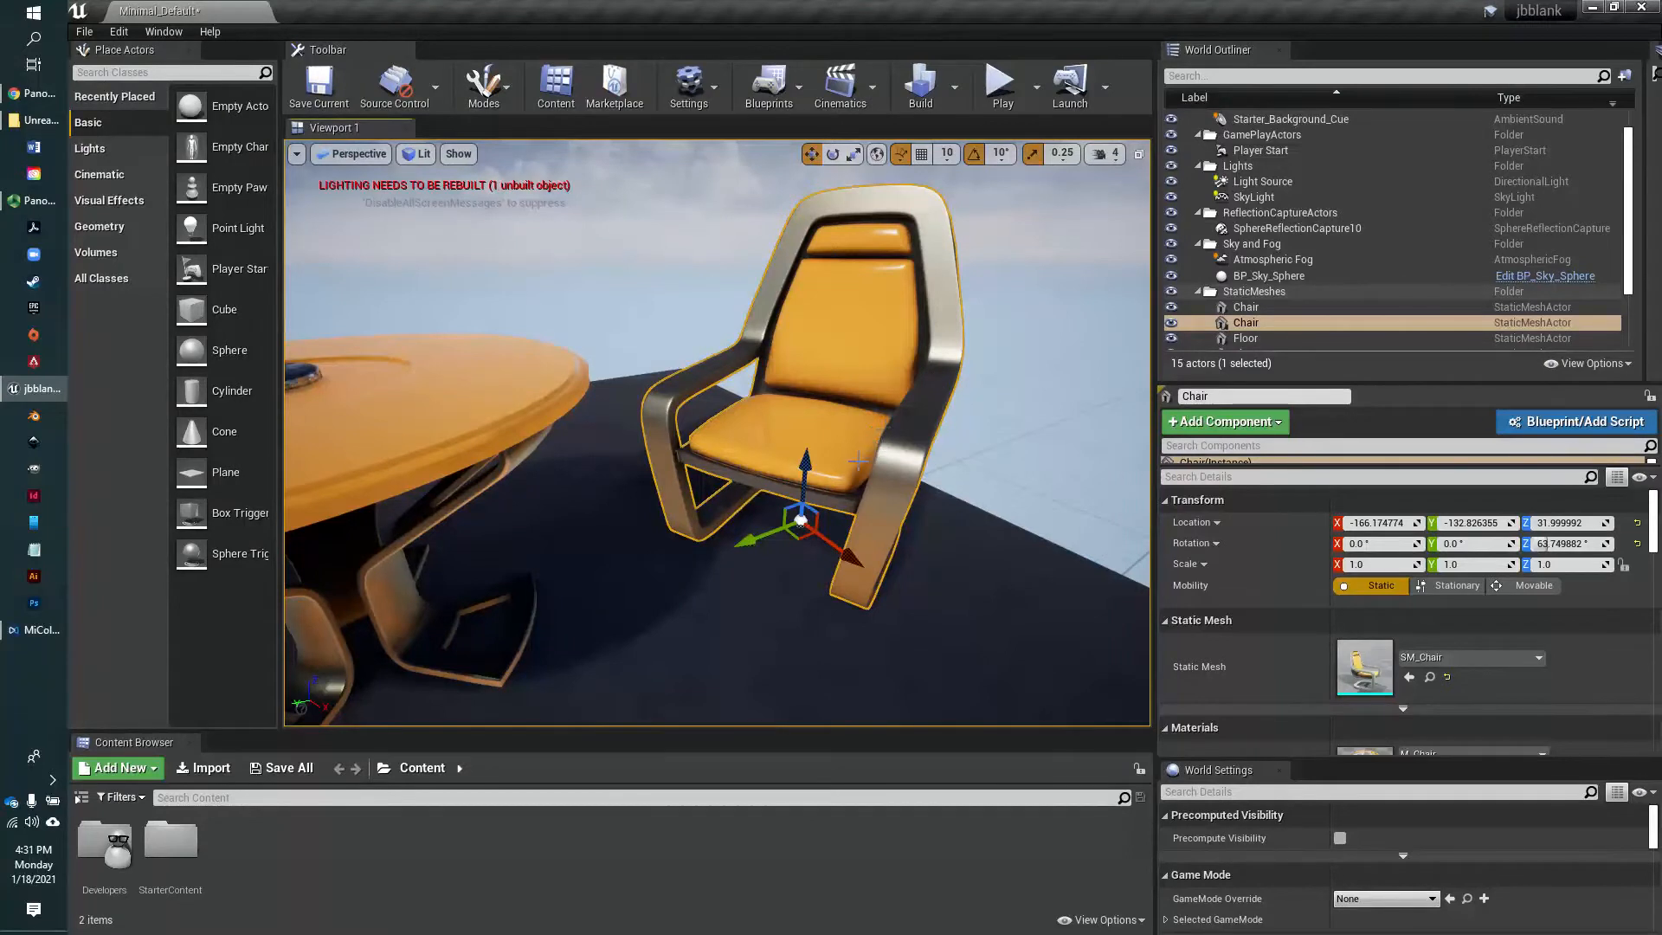
Tilt the chair to about X -14° and Y 27°, and surface-snap it back onto the floor at about X -170, Y -133
key("e")
left_click_drag(773, 455, 805, 377)
key("w")
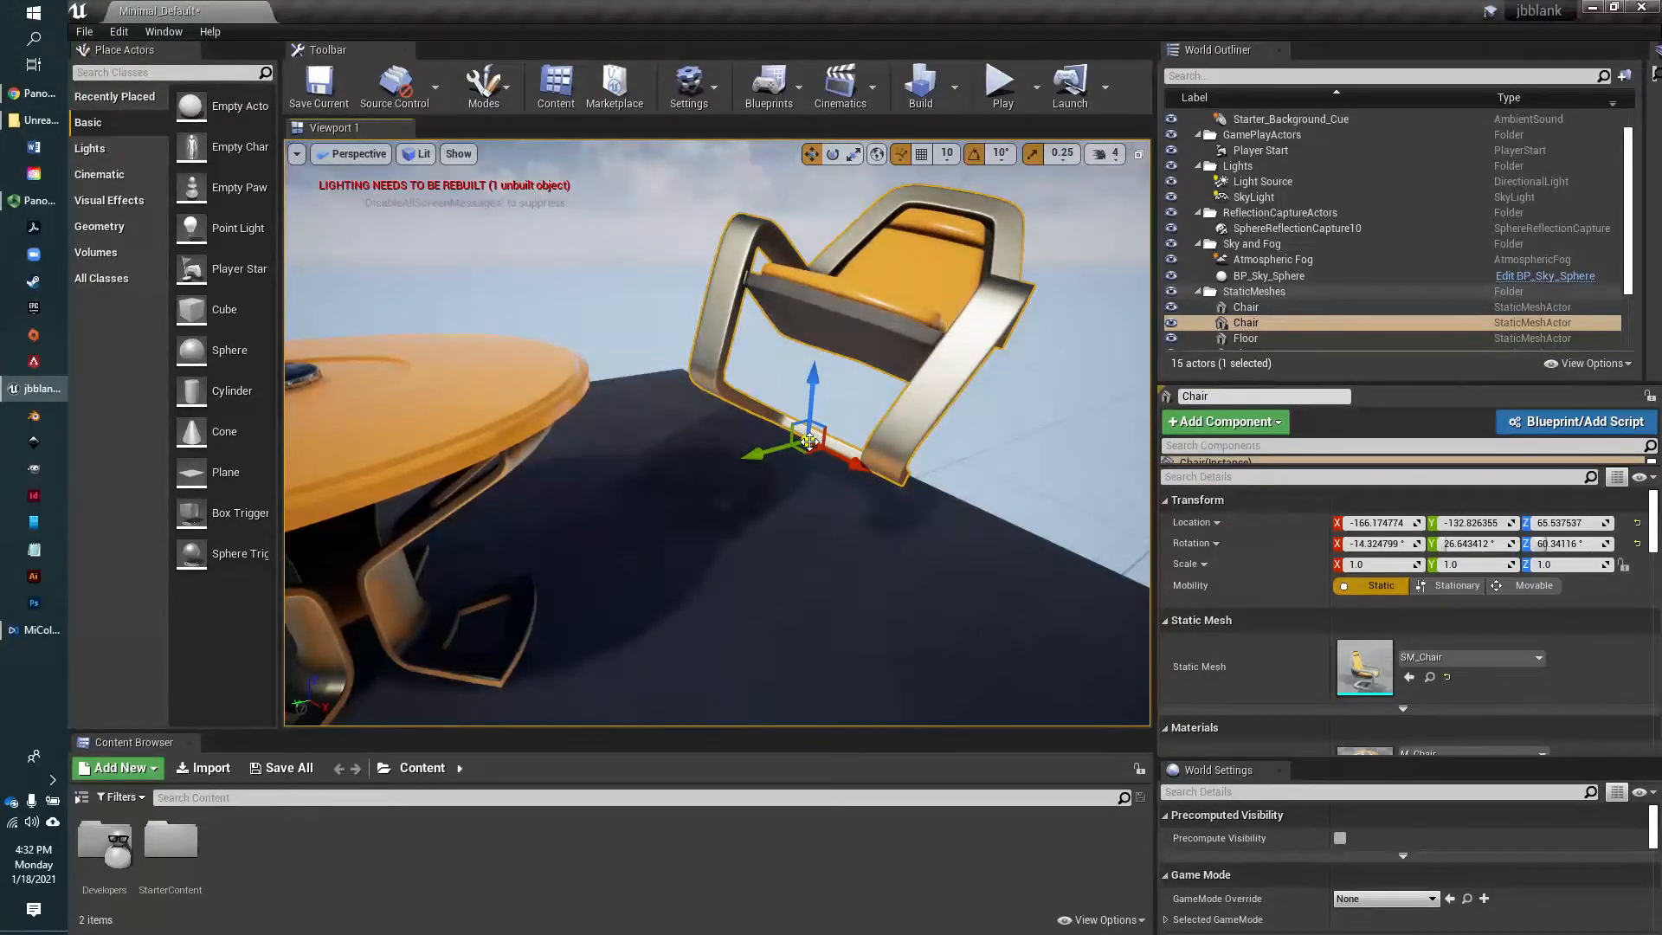
left_click_drag(809, 442, 893, 578)
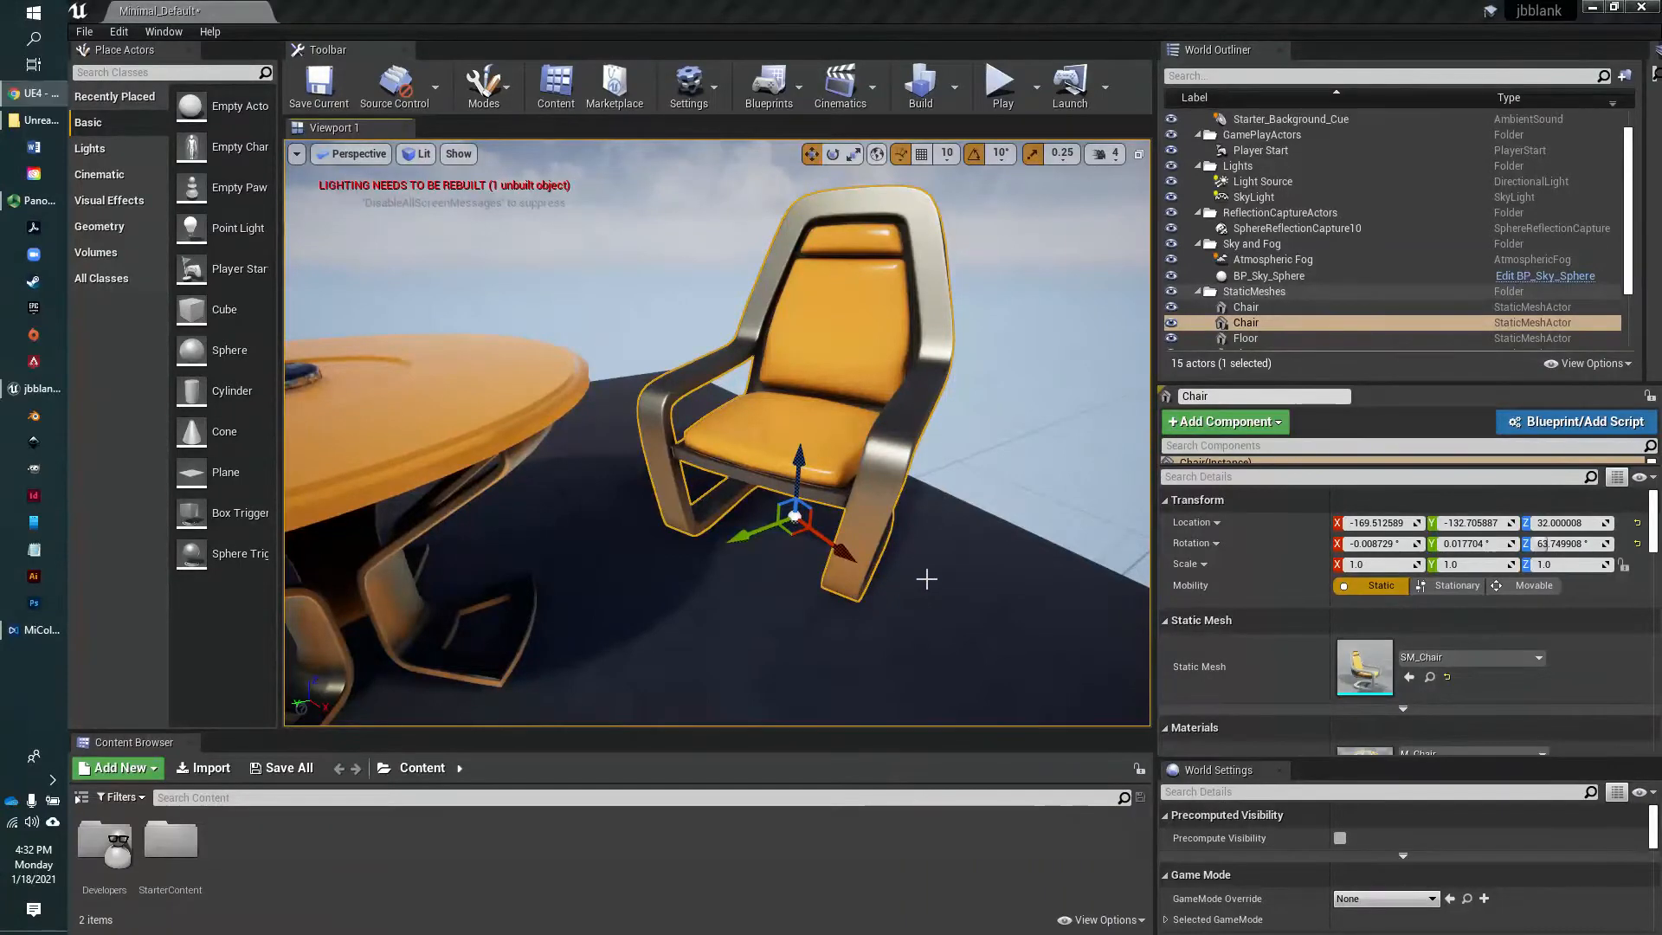
Select the floor piece beside the chair in the level
right_click_drag(926, 578, 800, 552)
scroll(926, 577, "down", 10)
right_click_drag(926, 577, 851, 665)
left_click(851, 665)
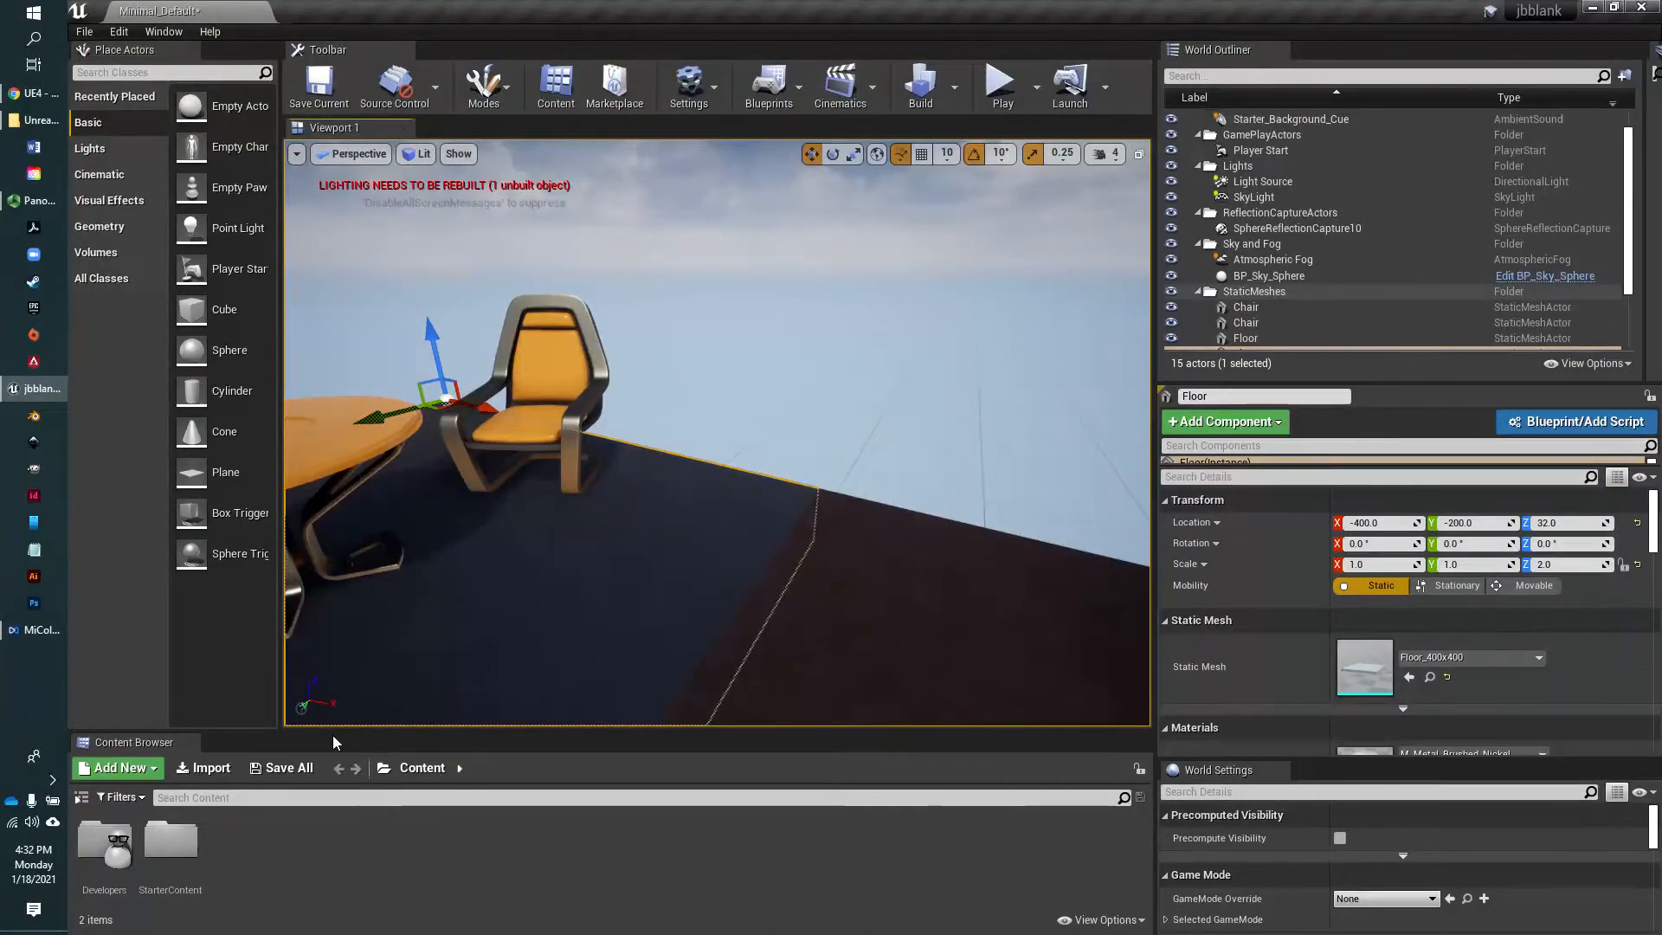
Enlarge the Content Browser and create a new folder named jbContent inside the Content folder
left_click_drag(348, 732, 348, 577)
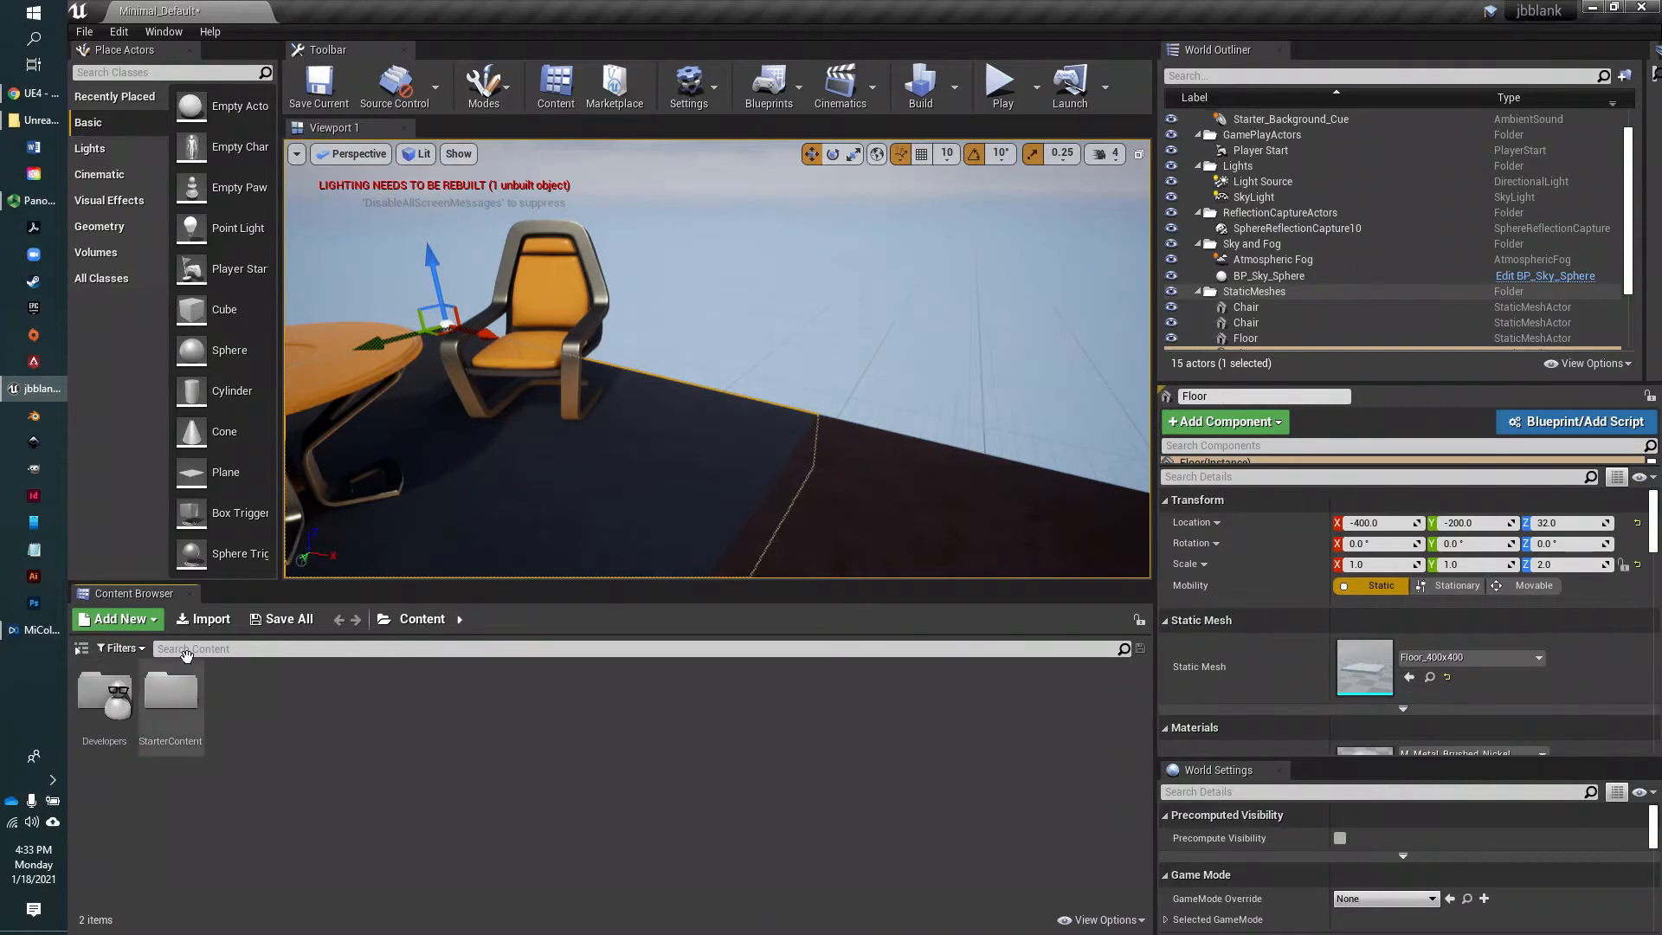
left_click(153, 622)
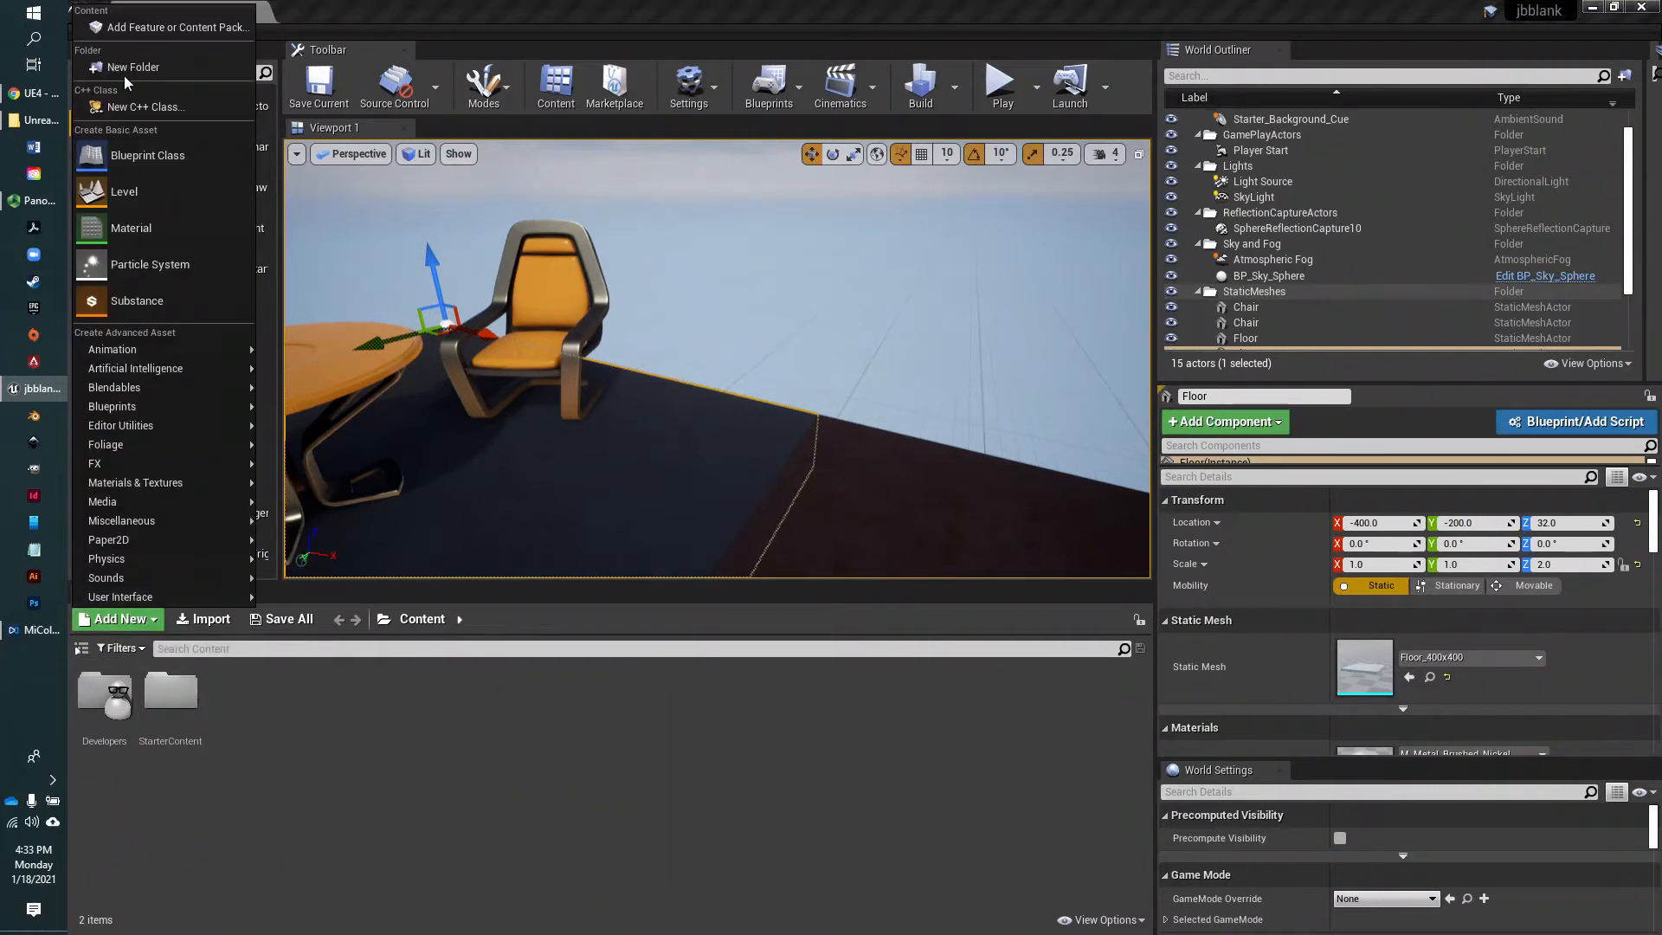
left_click(144, 62)
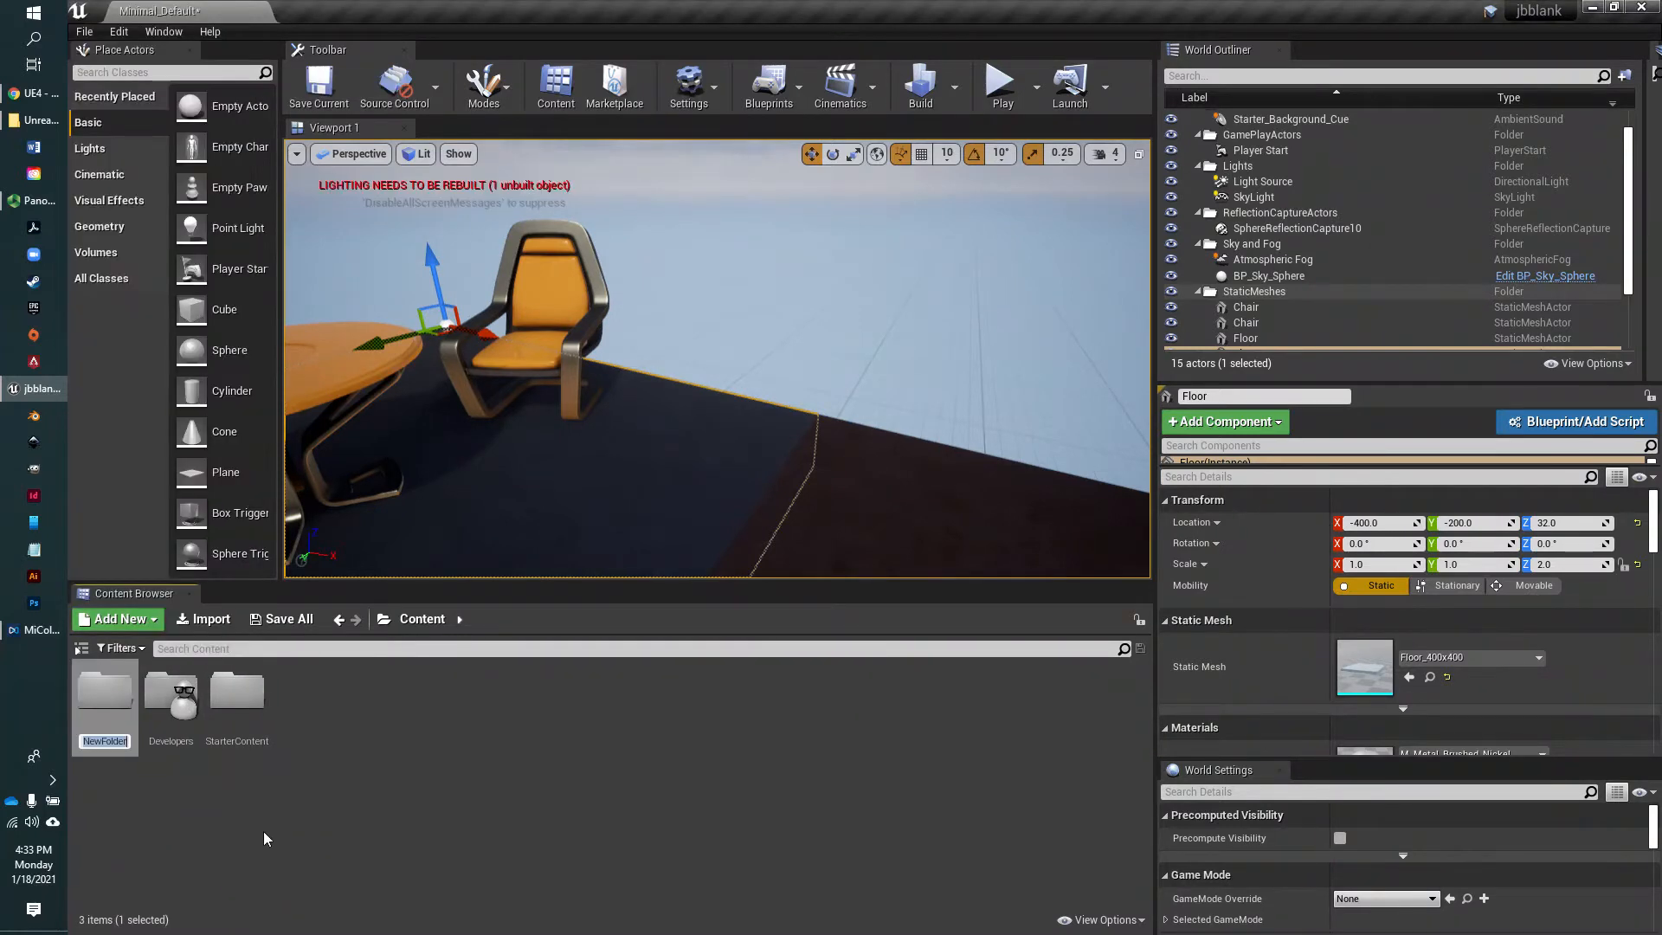
type("jbBlankLevel")
key("BackSpace")
key("BackSpace")
key("BackSpace")
key("BackSpace")
key("BackSpace")
key("BackSpace")
key("BackSpace")
key("BackSpace")
key("BackSpace")
key("BackSpace")
type("Content")
key("Return")
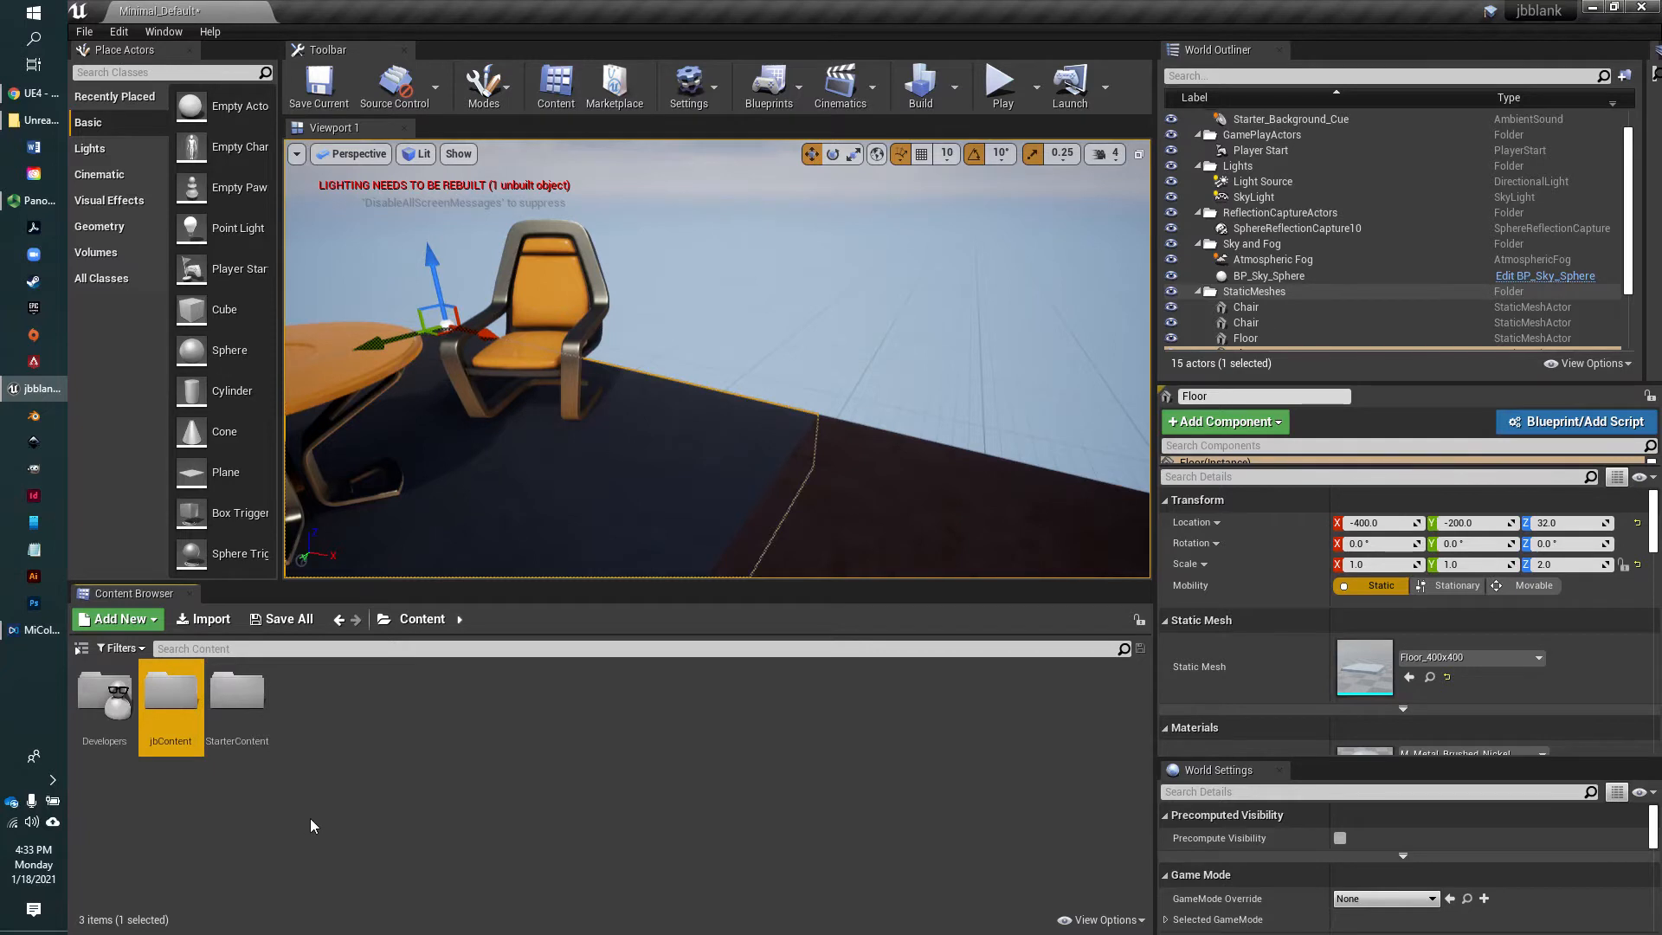
right_click(365, 723)
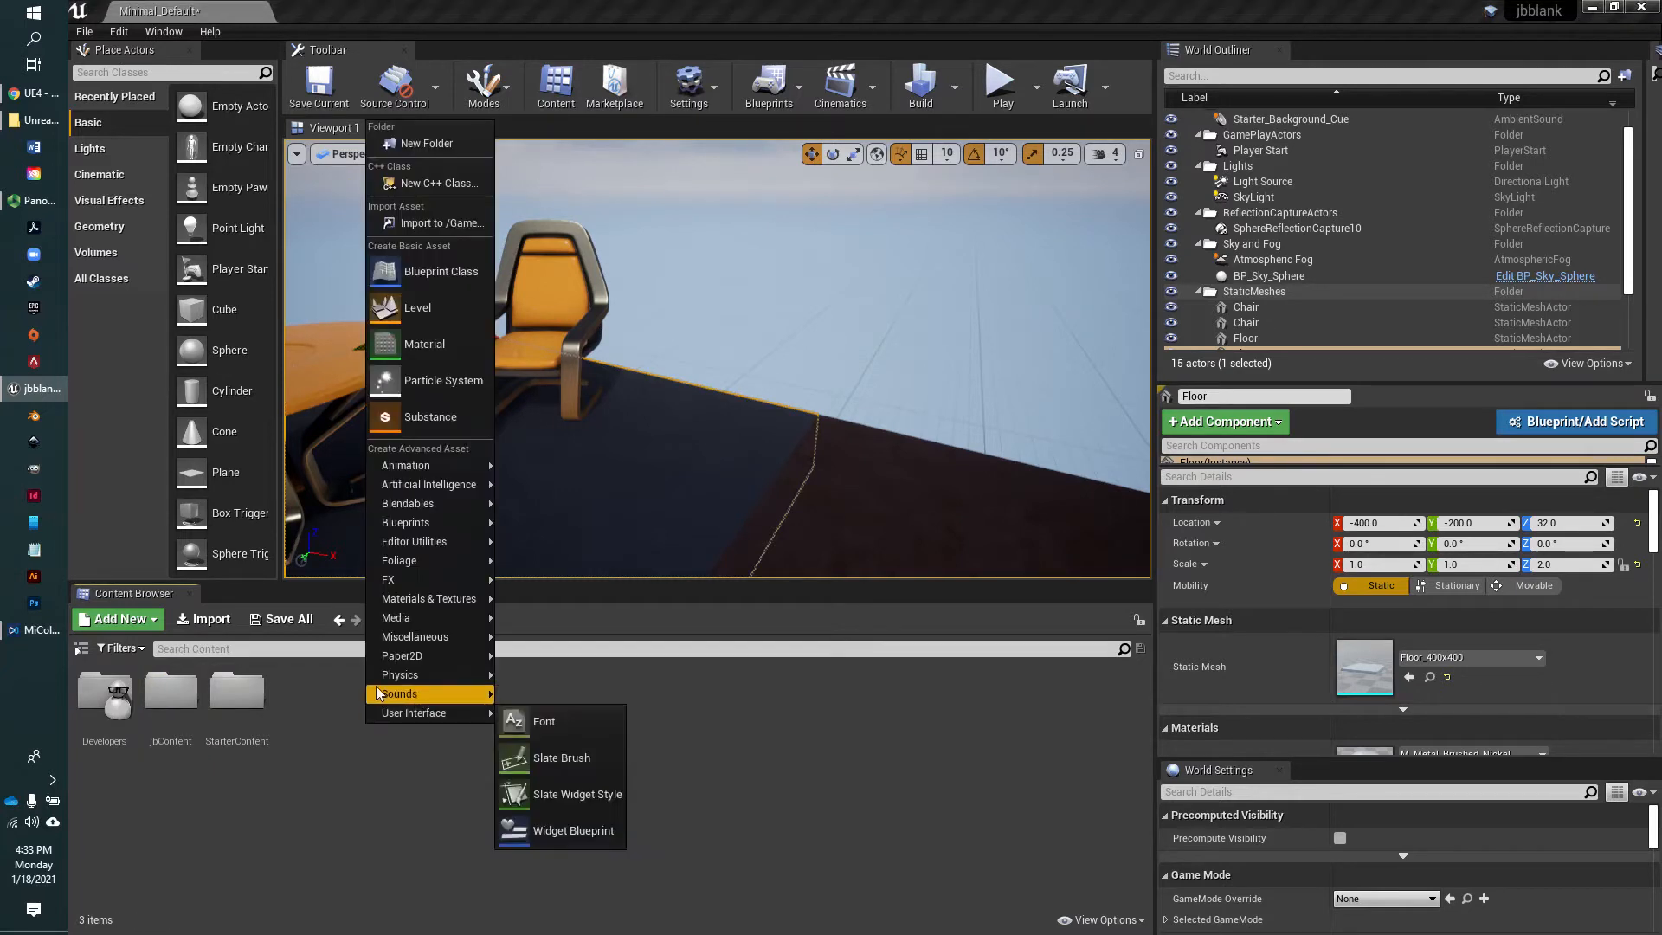
left_click(319, 782)
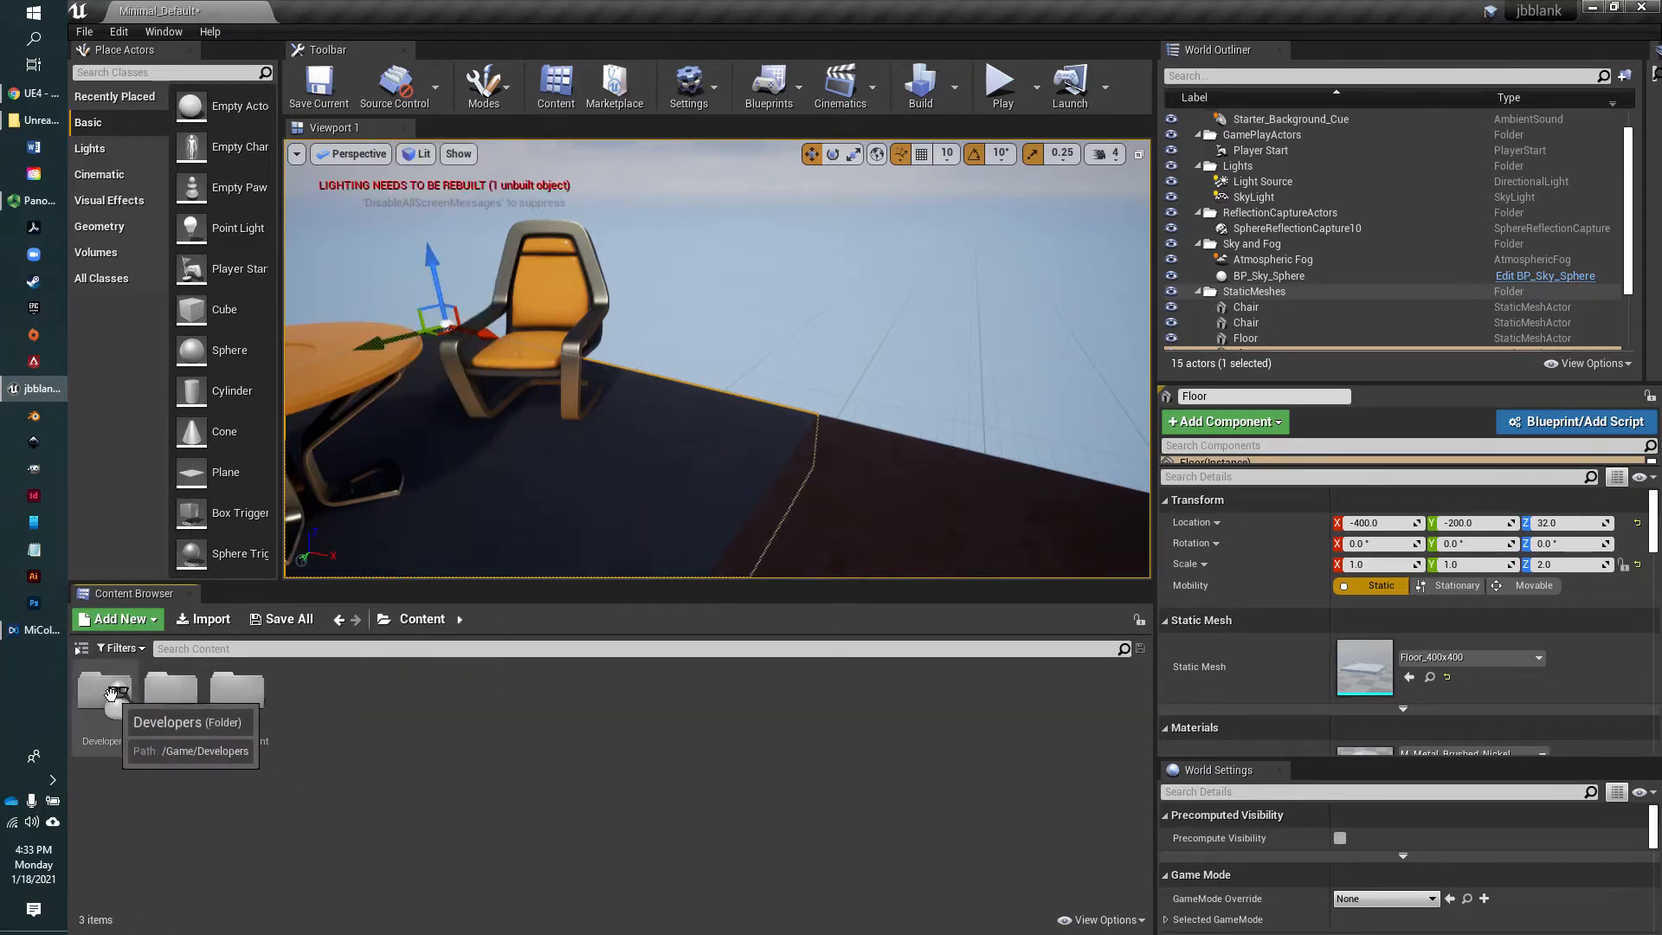
Place the SM_Lamp_Ceiling prop from StarterContent's Props folder on the floor beside the chair, at about X -63, Y -131, Z 166
double_click(236, 692)
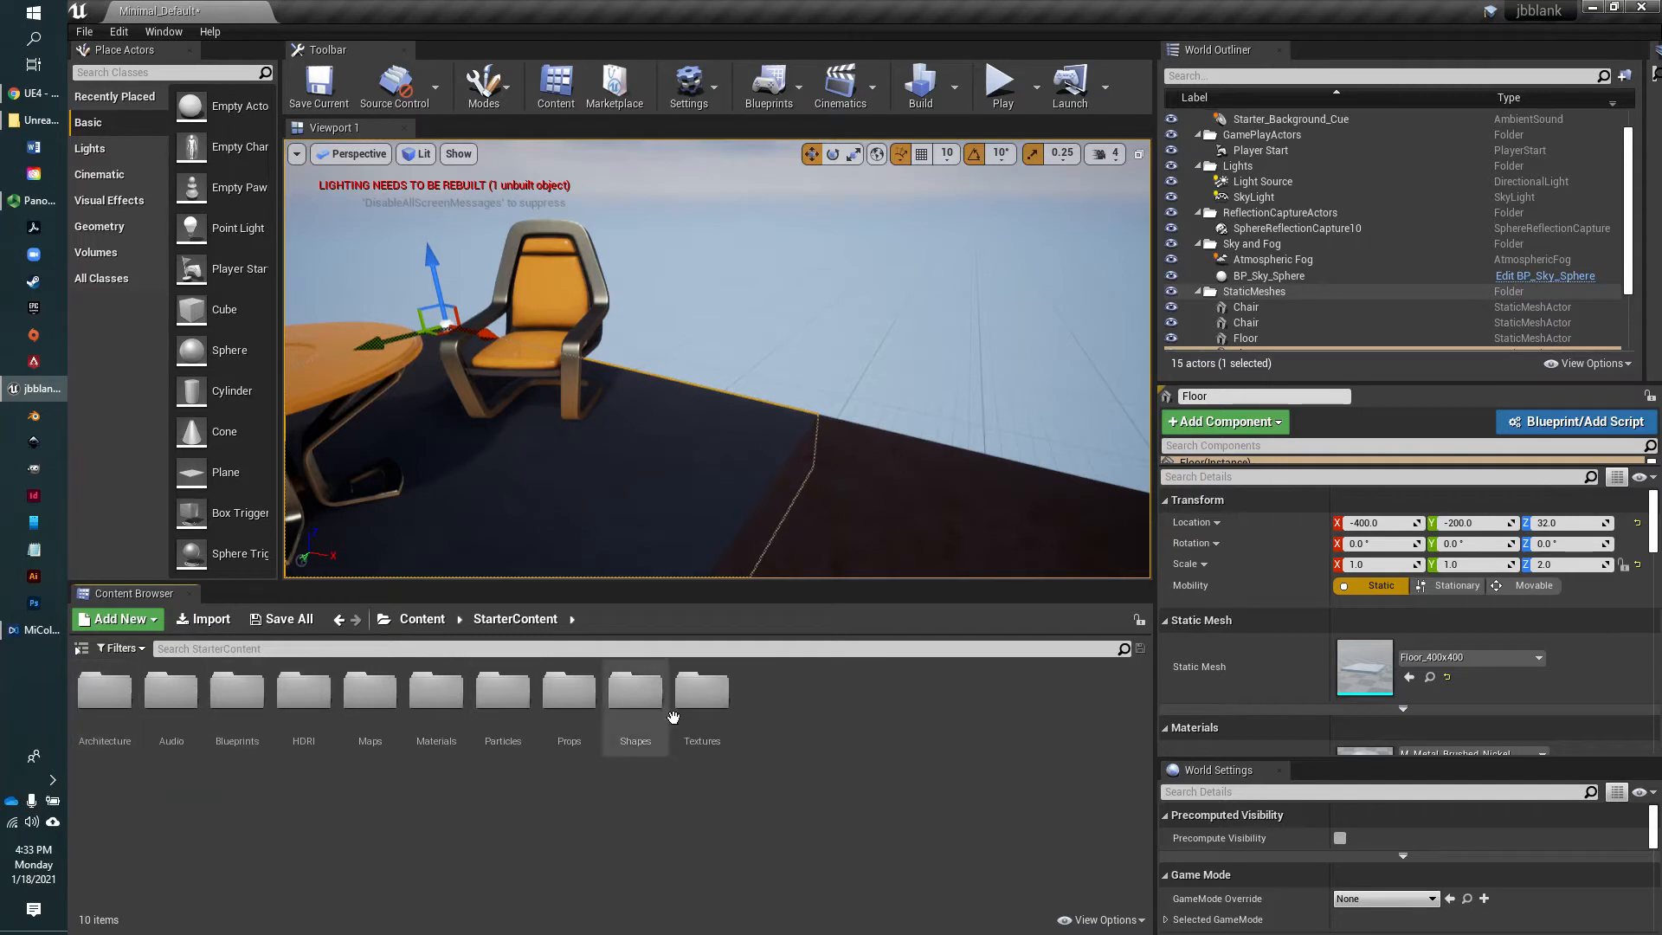
double_click(566, 693)
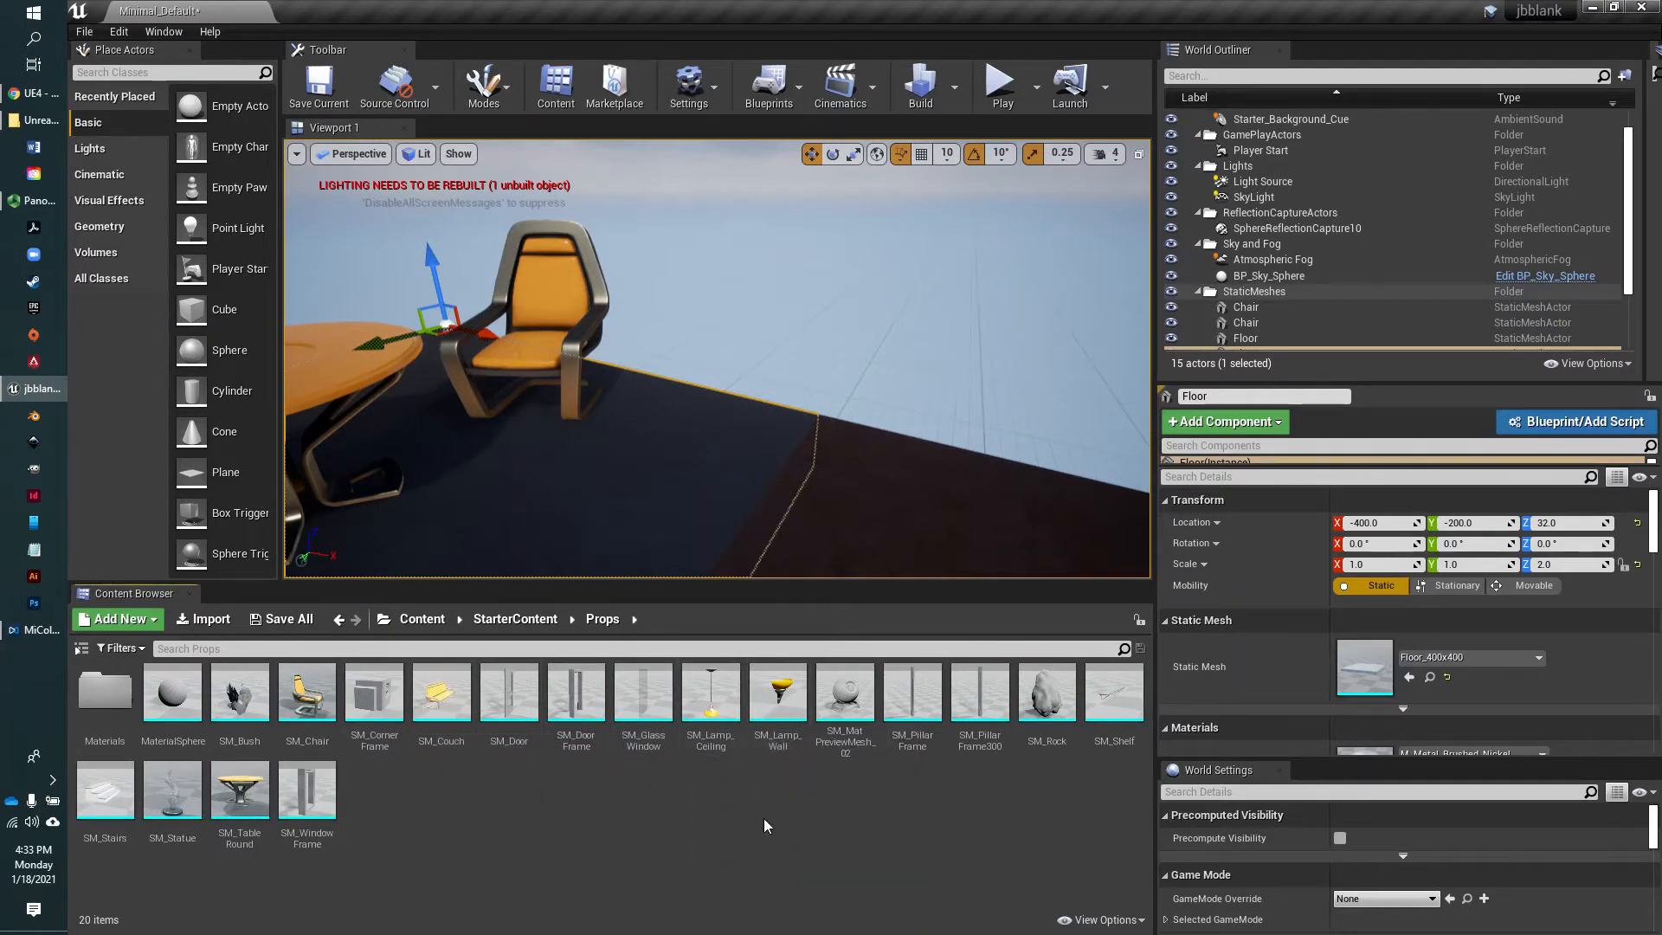
left_click_drag(710, 720, 687, 443)
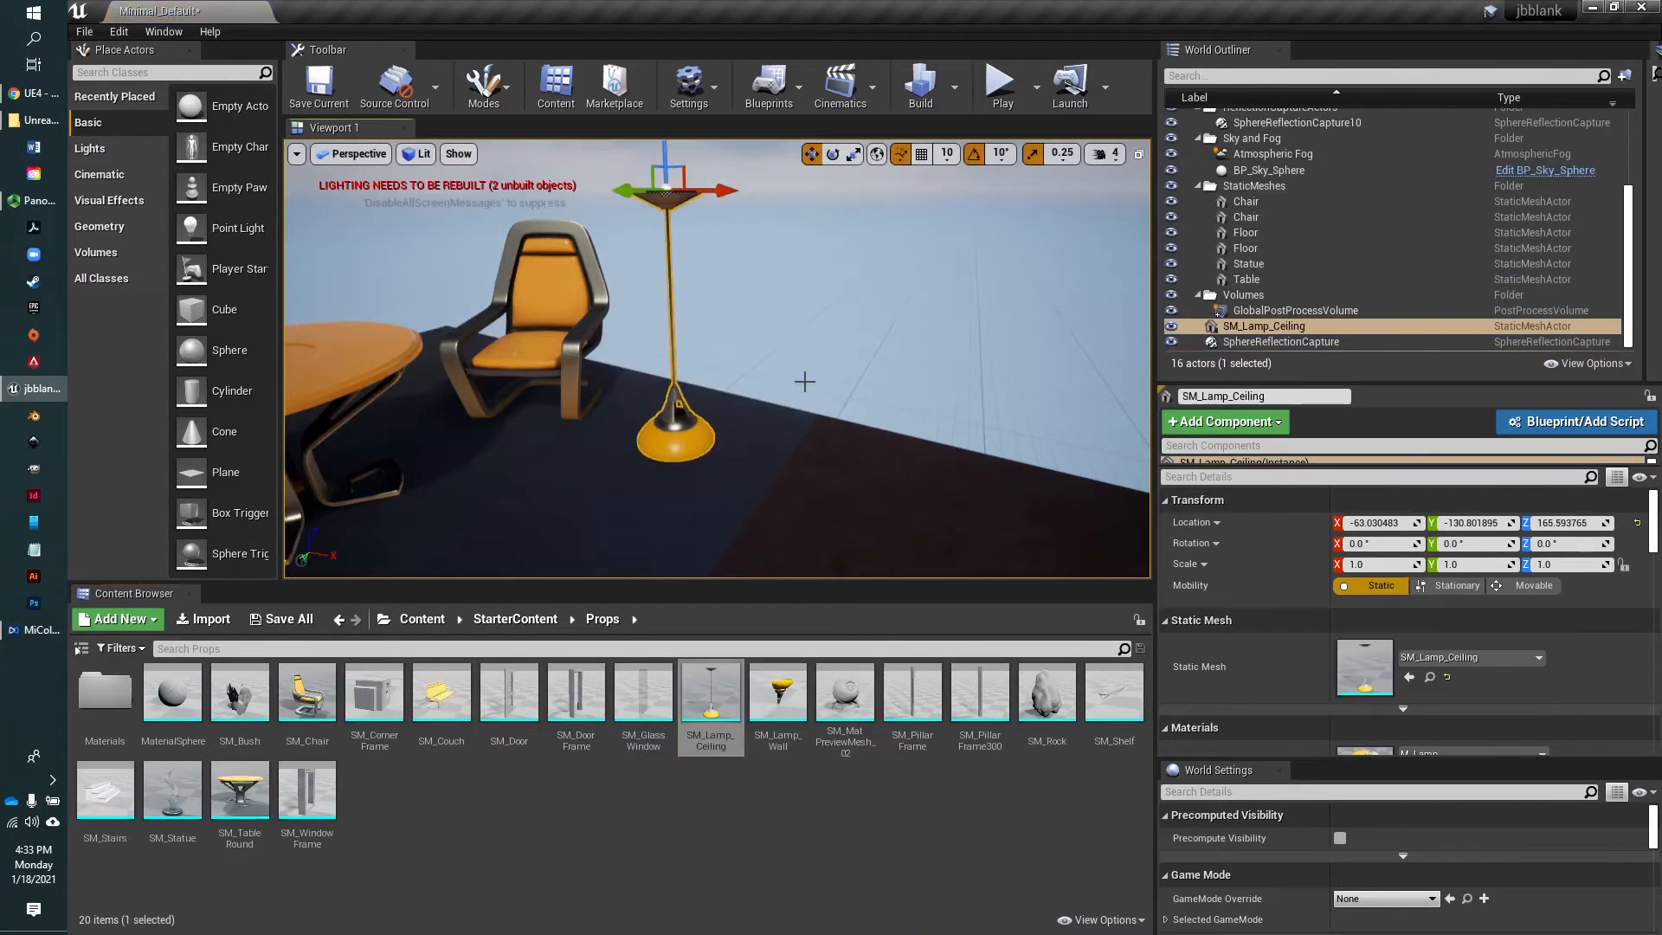
mouse_move(812, 417)
right_mouse_down()
mouse_move(794, 364)
mouse_move(736, 368)
mouse_move(801, 389)
right_mouse_up()
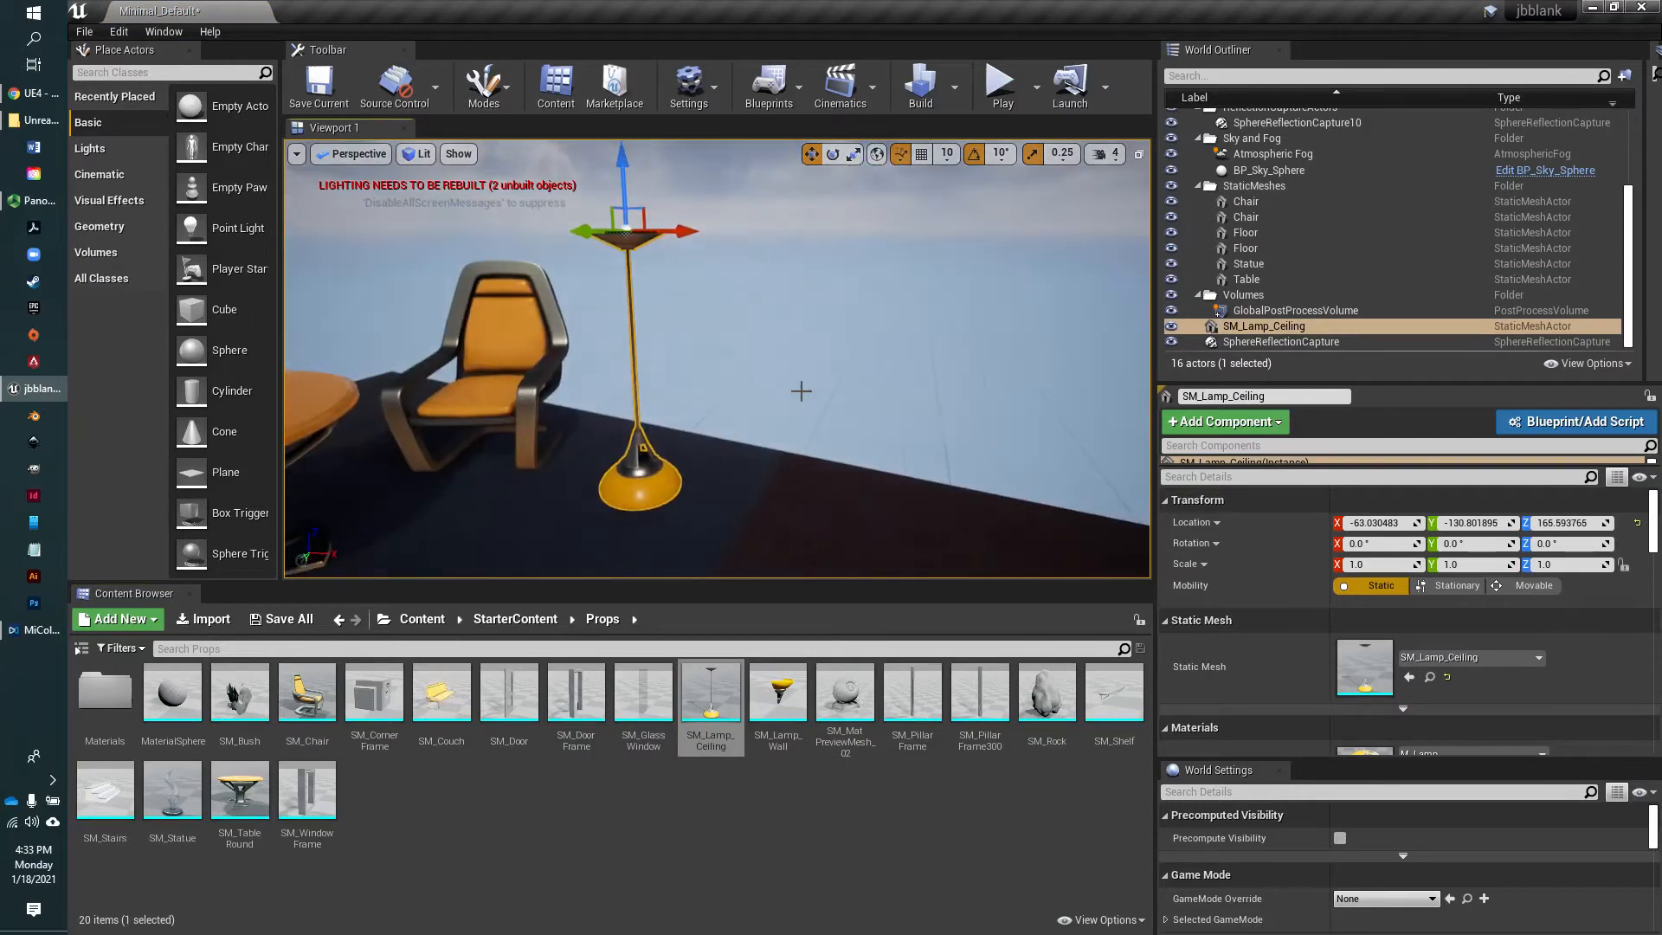
left_click(799, 399)
mouse_move(816, 467)
right_mouse_down()
mouse_move(754, 506)
mouse_move(792, 467)
mouse_move(821, 486)
right_mouse_up()
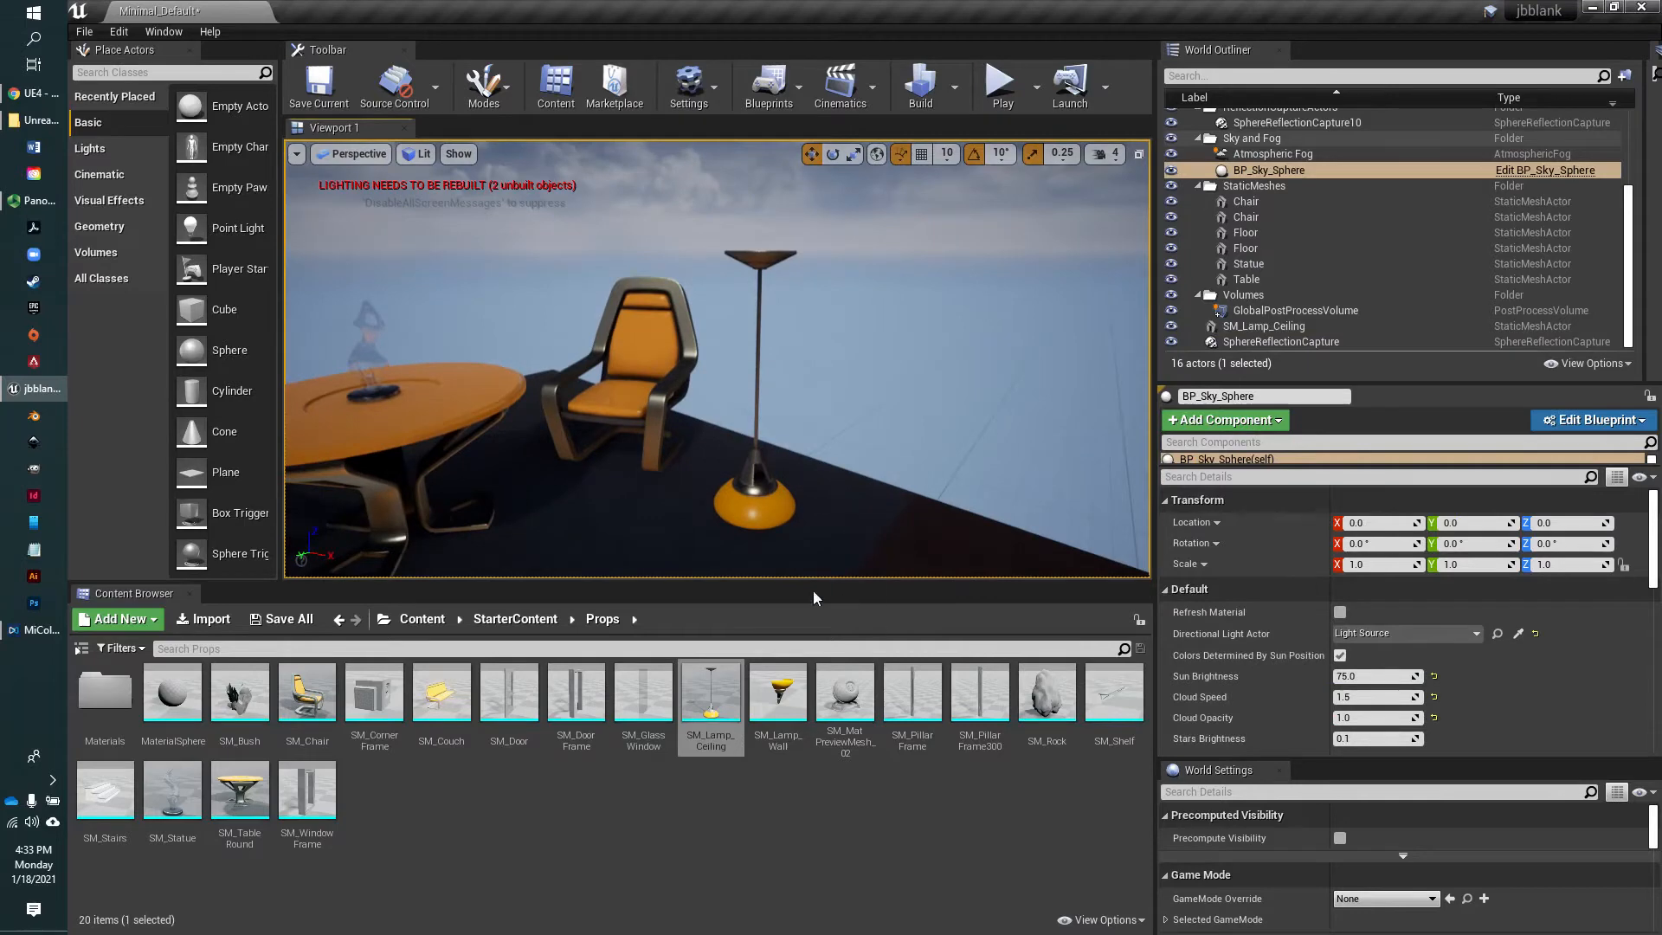
Place the SM_Bush prop on the floor by the other chair, at about X -103, Y 146, Z 32, and deselect it
right_click_drag(980, 460, 818, 486)
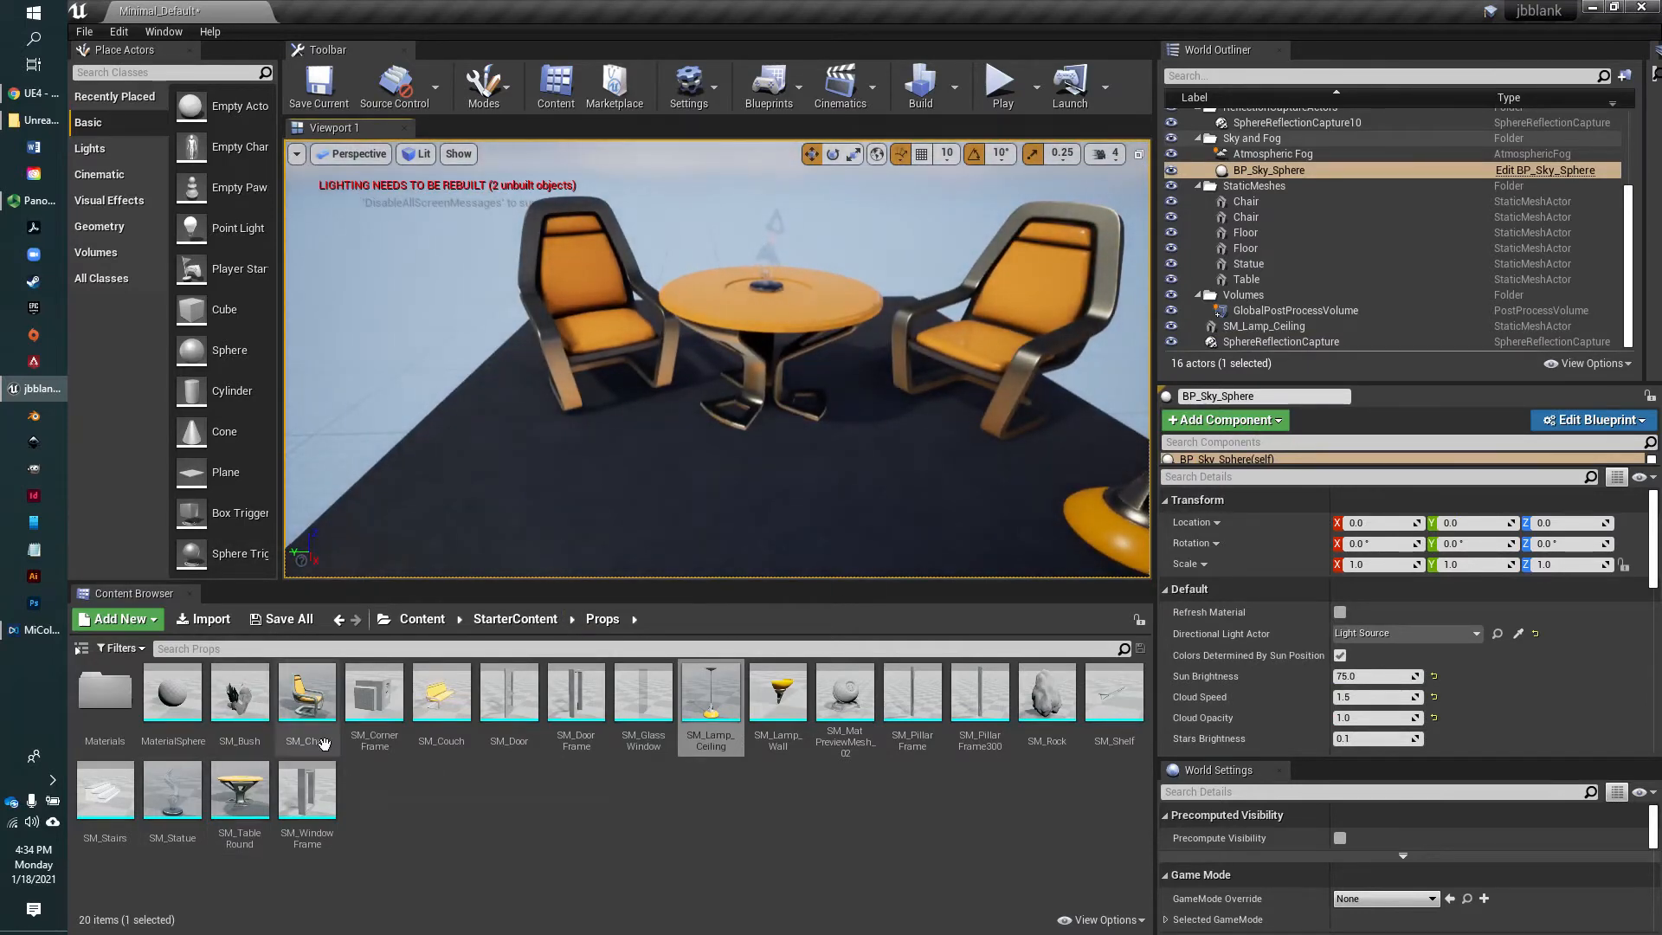
left_click_drag(246, 706, 469, 487)
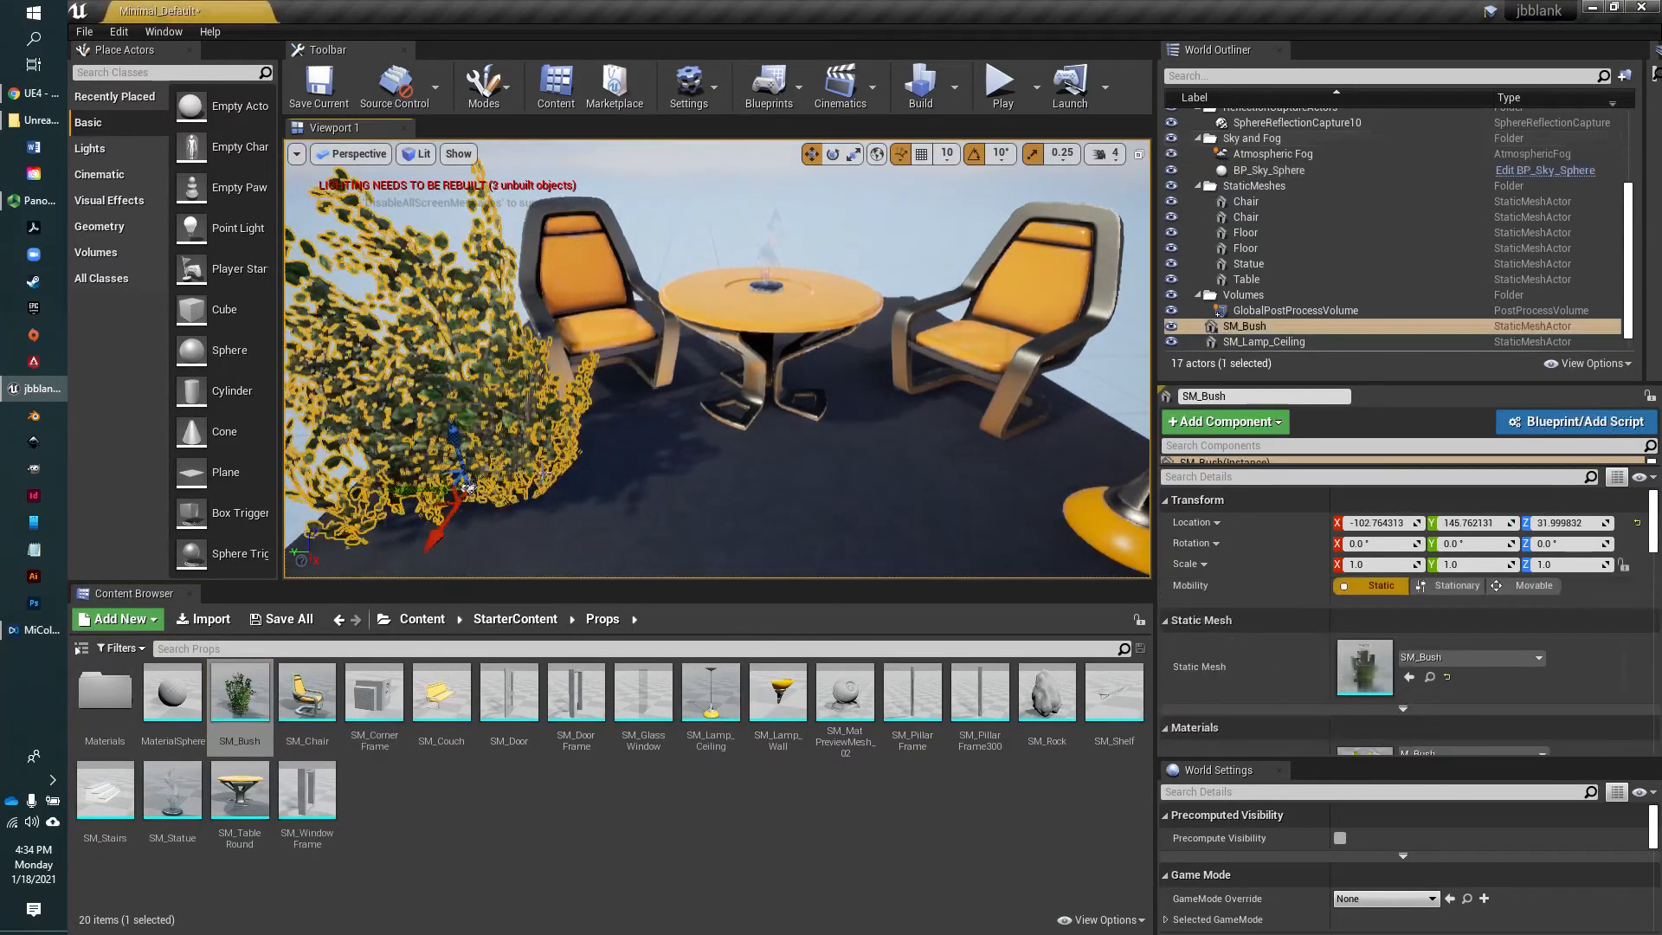
mouse_move(798, 468)
right_mouse_down()
mouse_move(832, 536)
mouse_move(800, 440)
right_mouse_up()
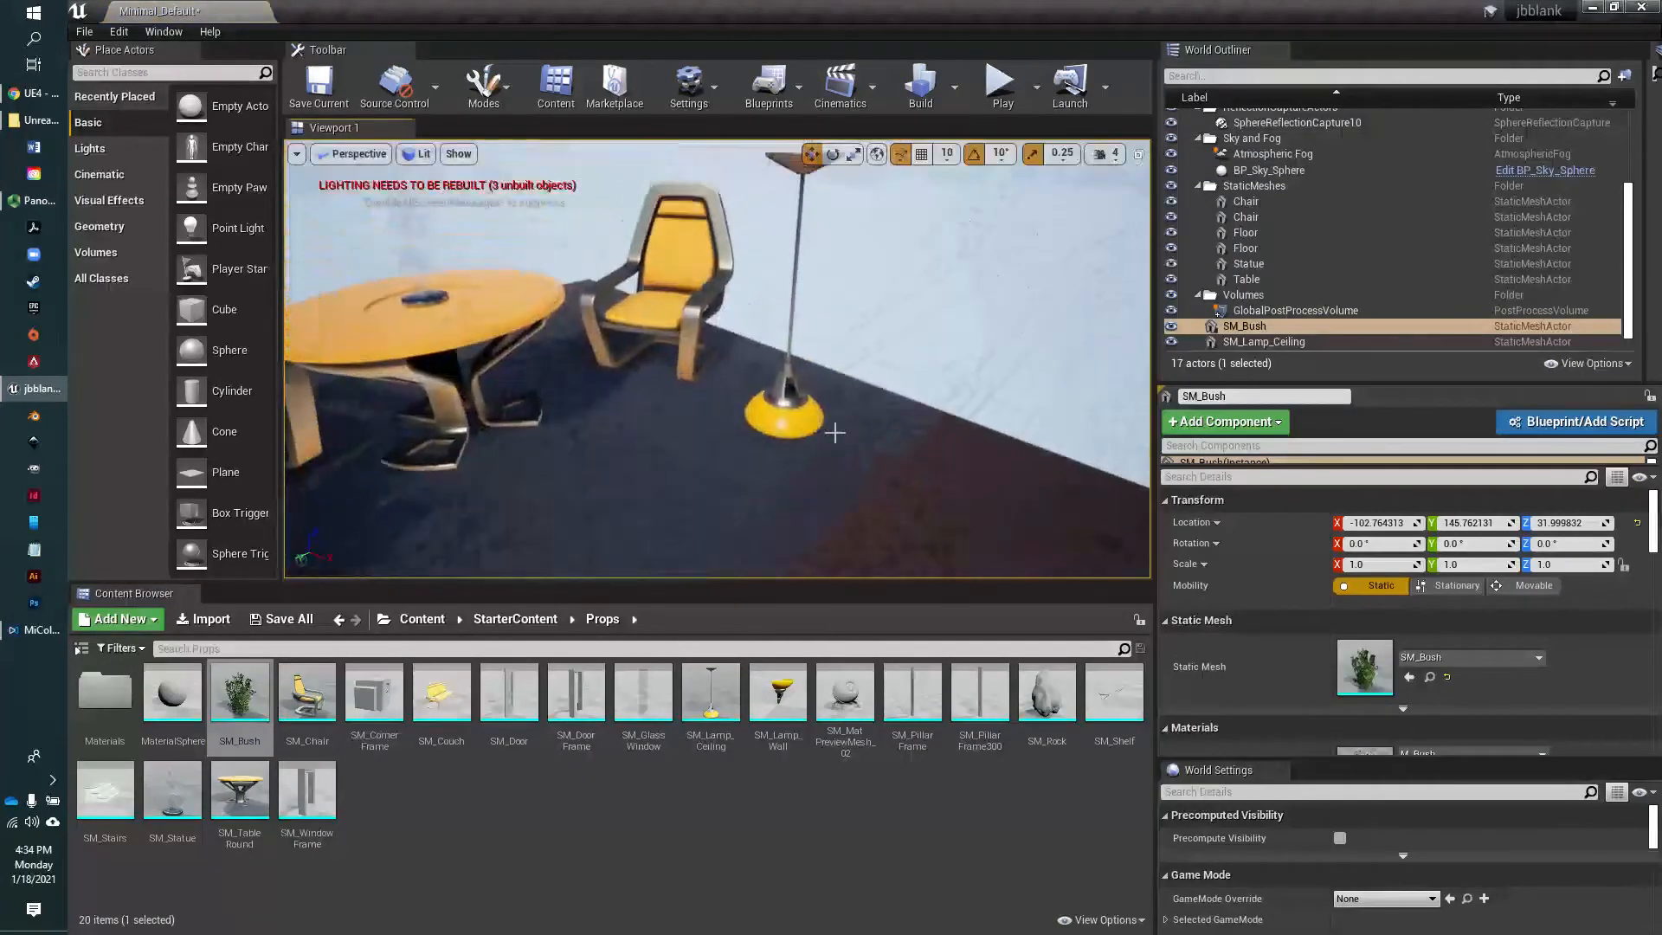
scroll(968, 386, "up", 4)
scroll(958, 397, "down", 8)
right_click_drag(957, 398, 911, 415)
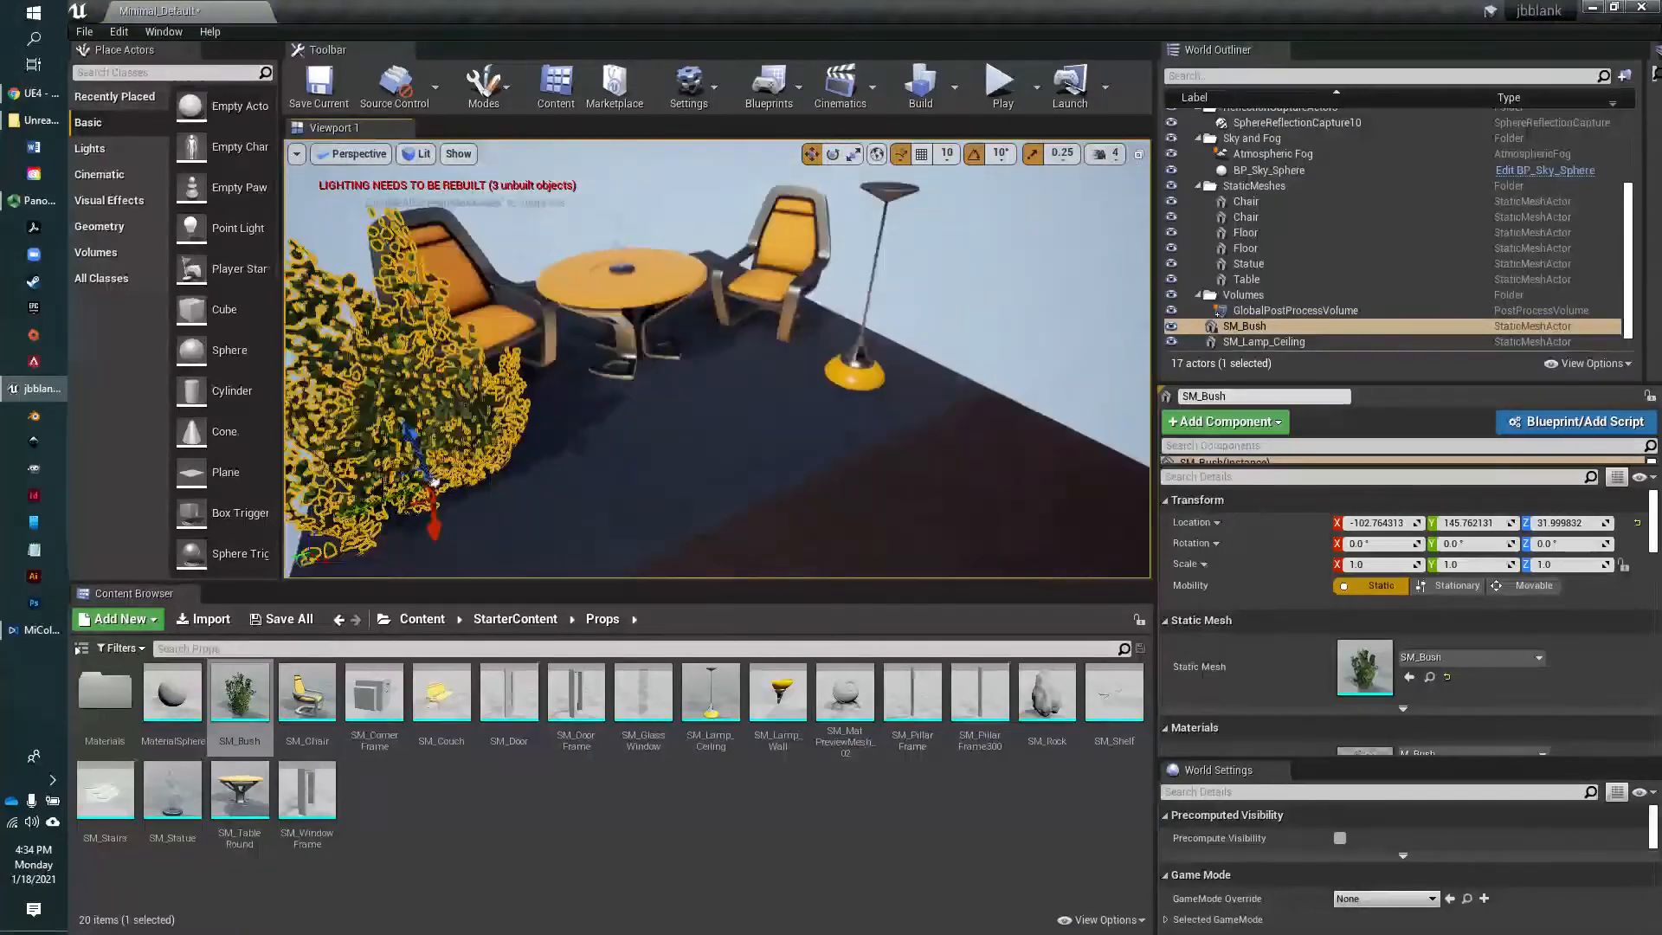
left_click(1027, 326)
right_click_drag(1042, 409, 1099, 381)
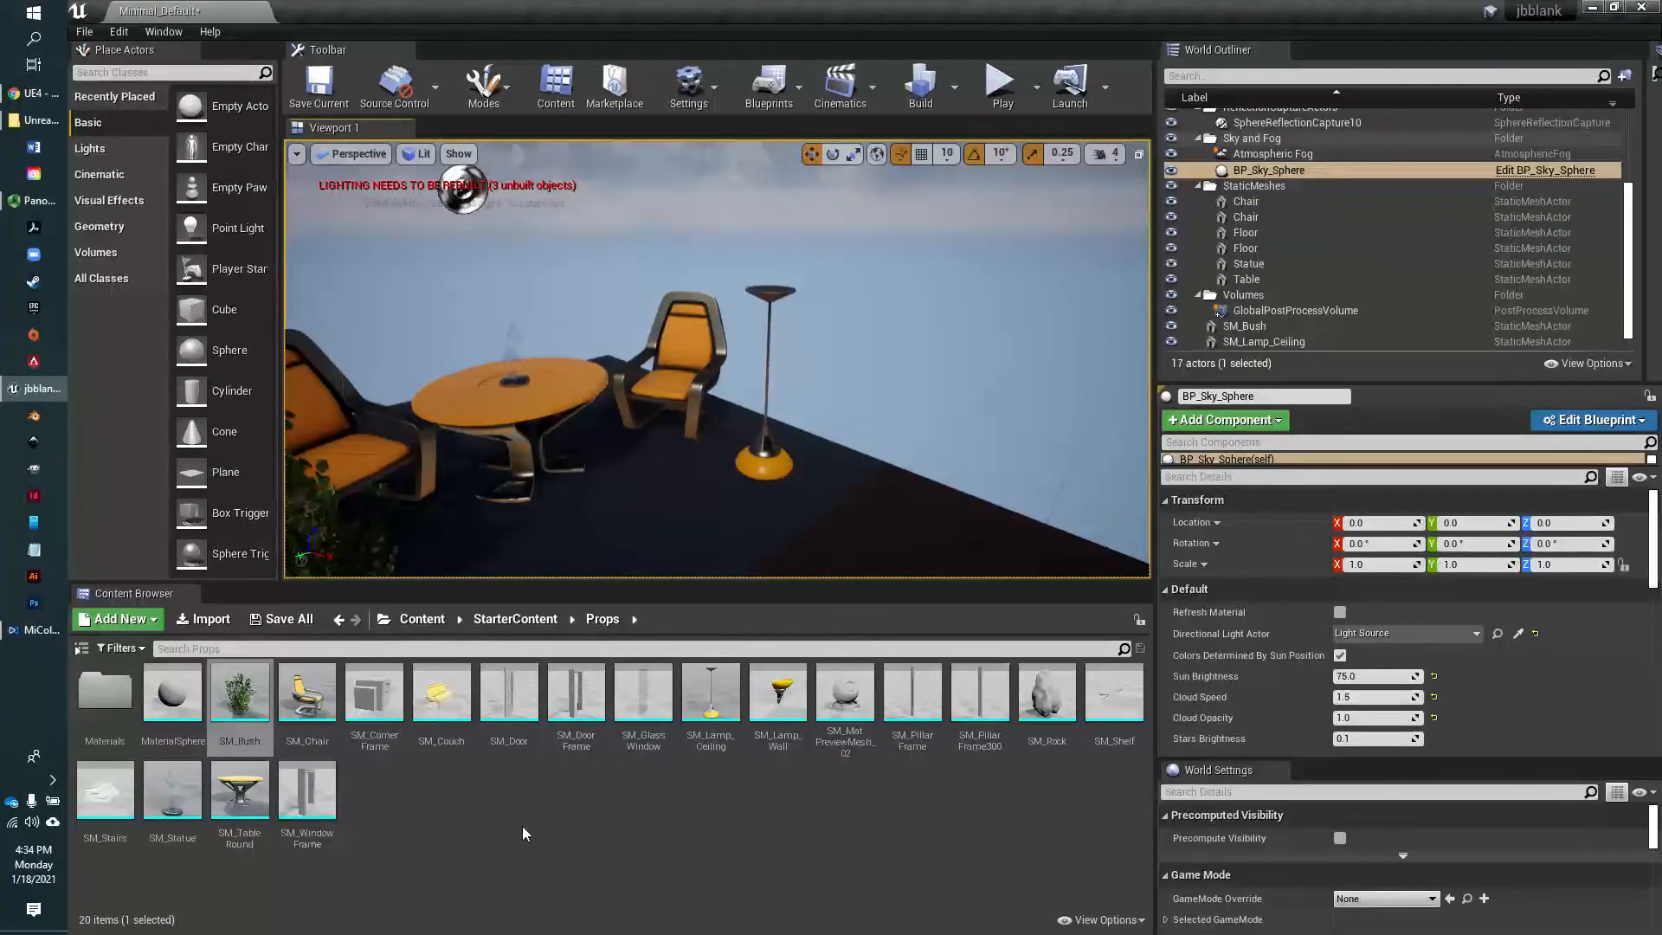
Search the whole Content folder for chair and place SM_Chair near the lamp at about X 13, Y -125, Z 32
left_click(424, 620)
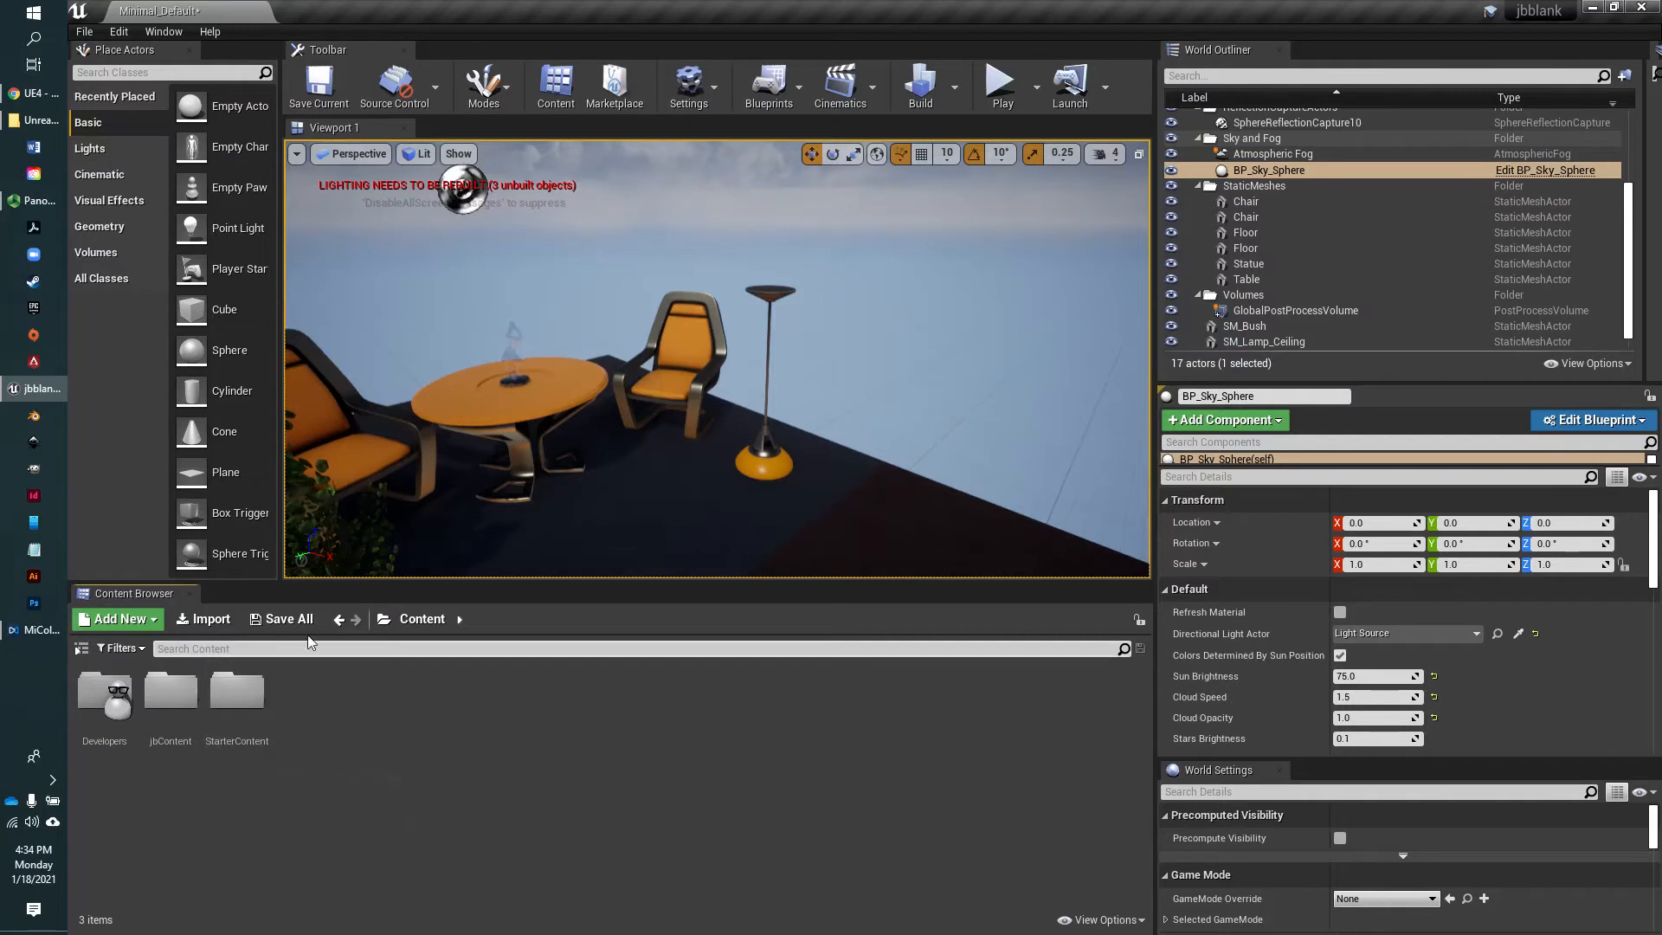
left_click(202, 649)
type("chair")
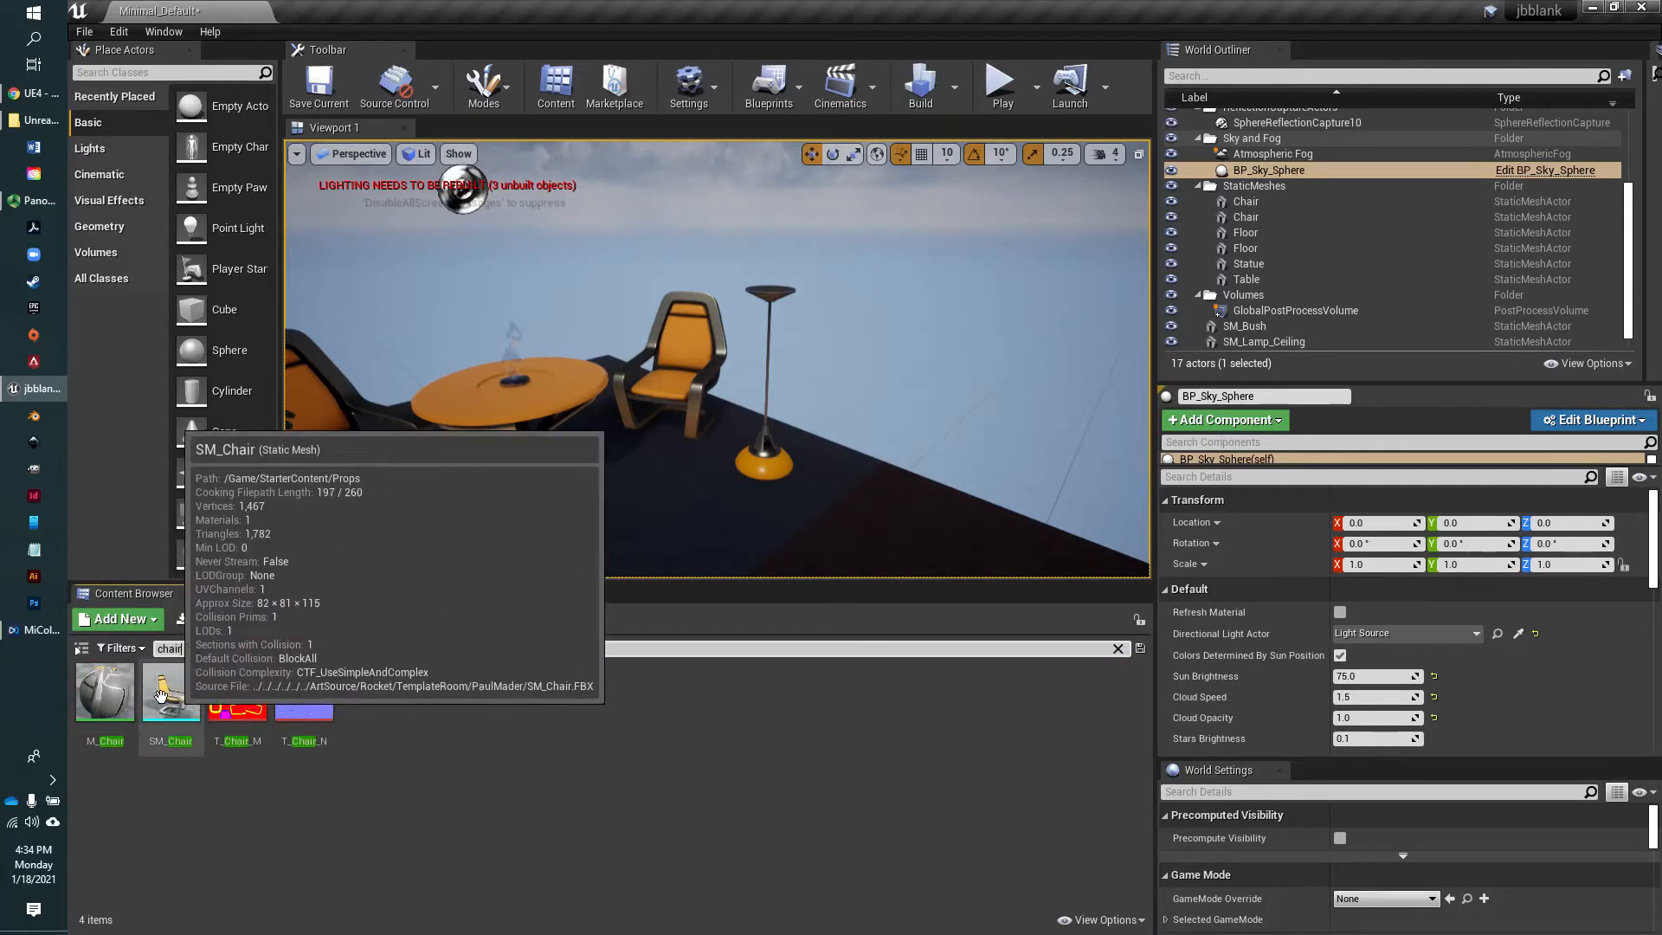
left_click_drag(149, 721, 900, 496)
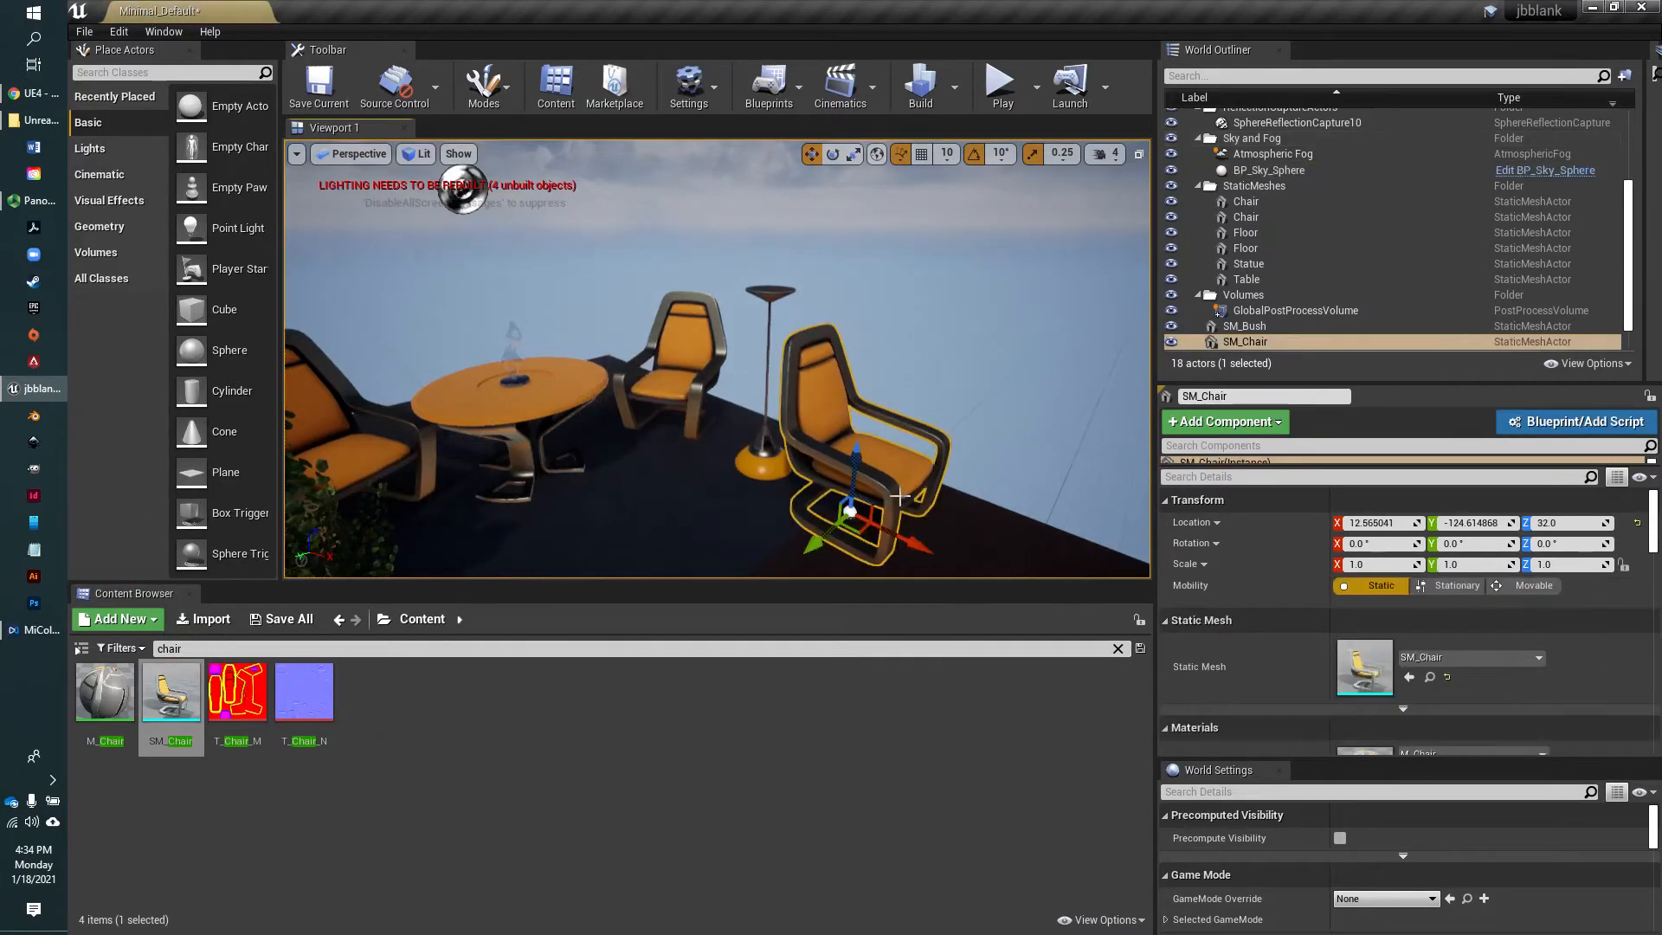
Rotate the newly placed chair to 120° about Z and clear the asset search
key("e")
left_click_drag(920, 567, 761, 564)
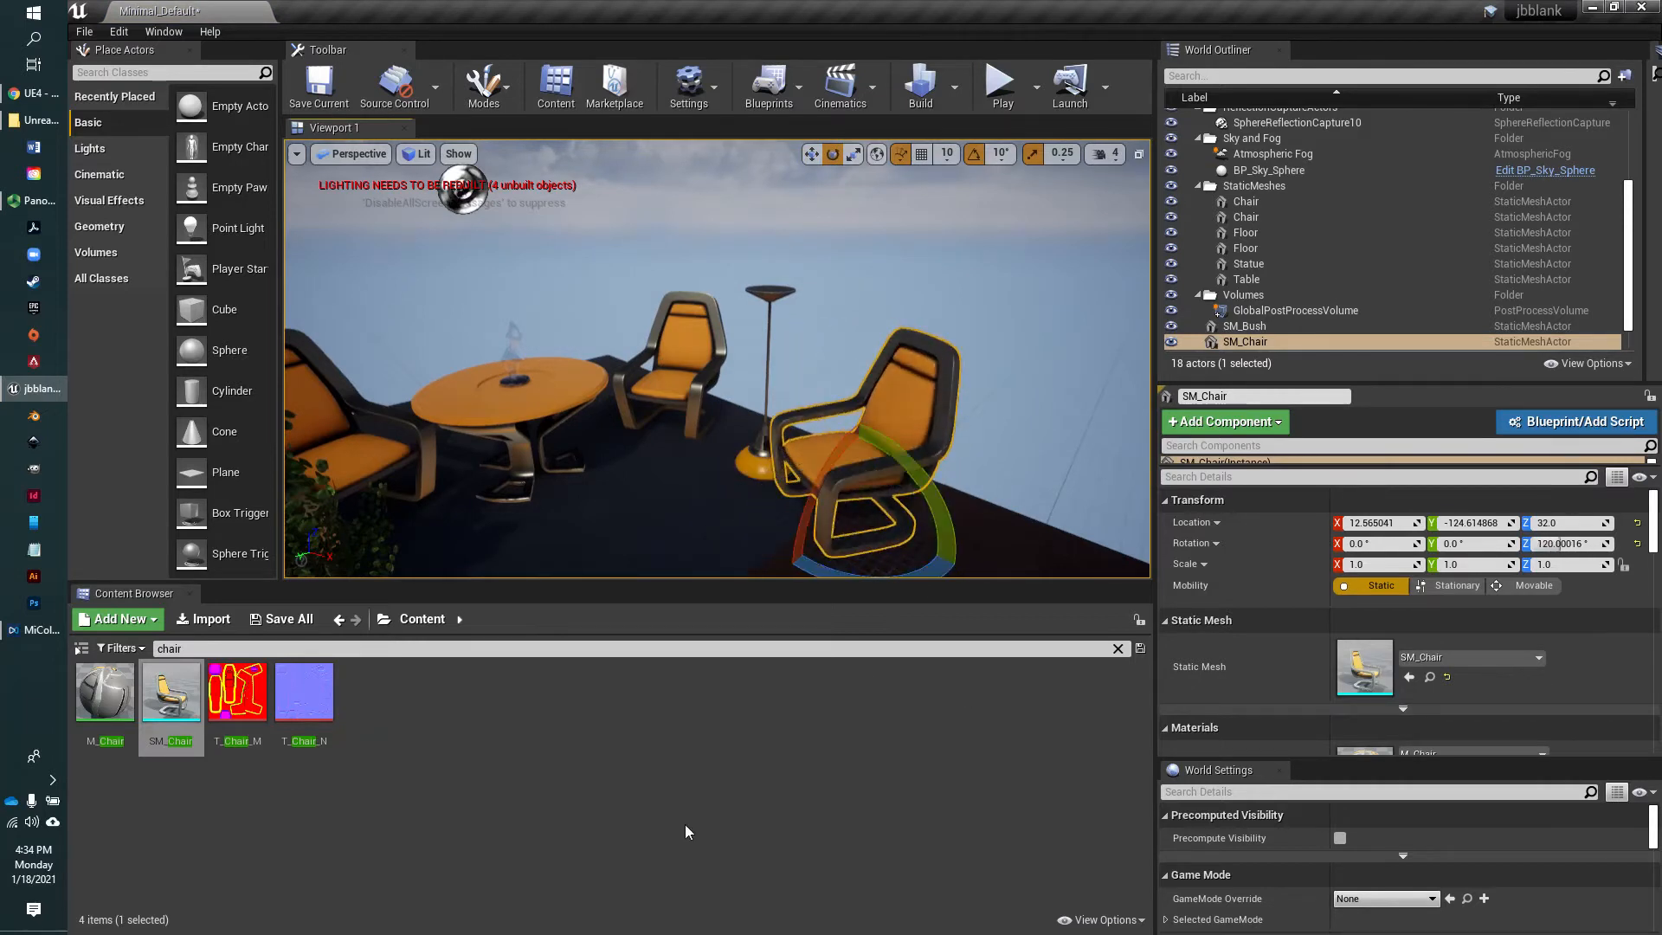
scroll(643, 469, "down", 3)
right_click_drag(665, 466, 705, 458)
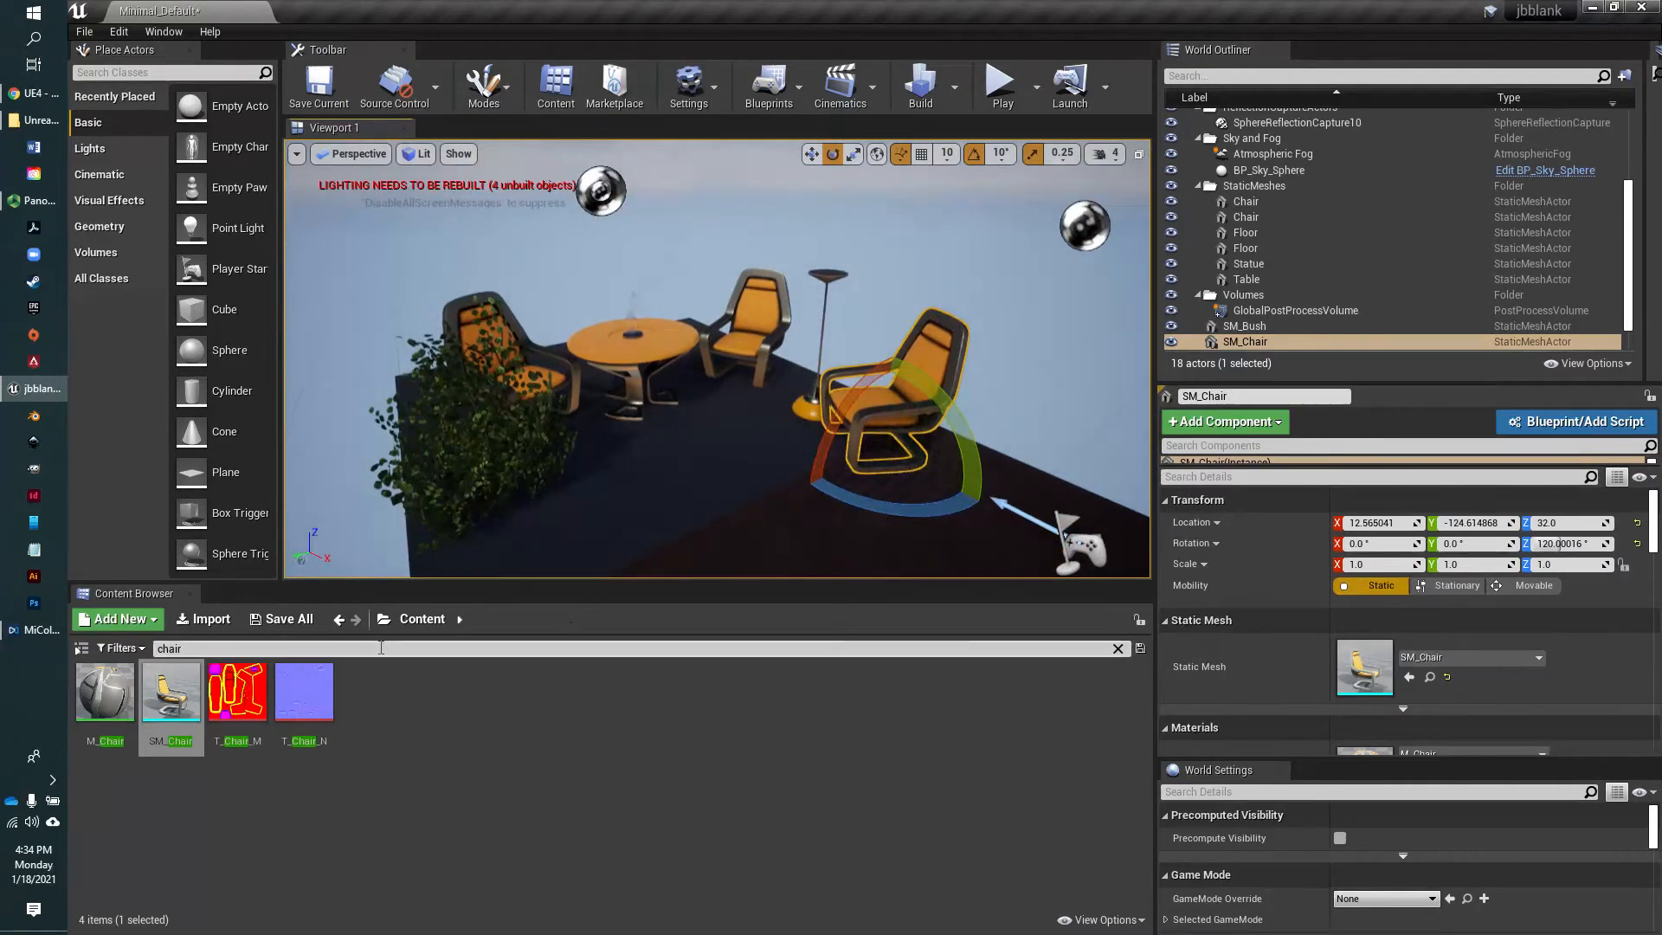
left_click(1121, 650)
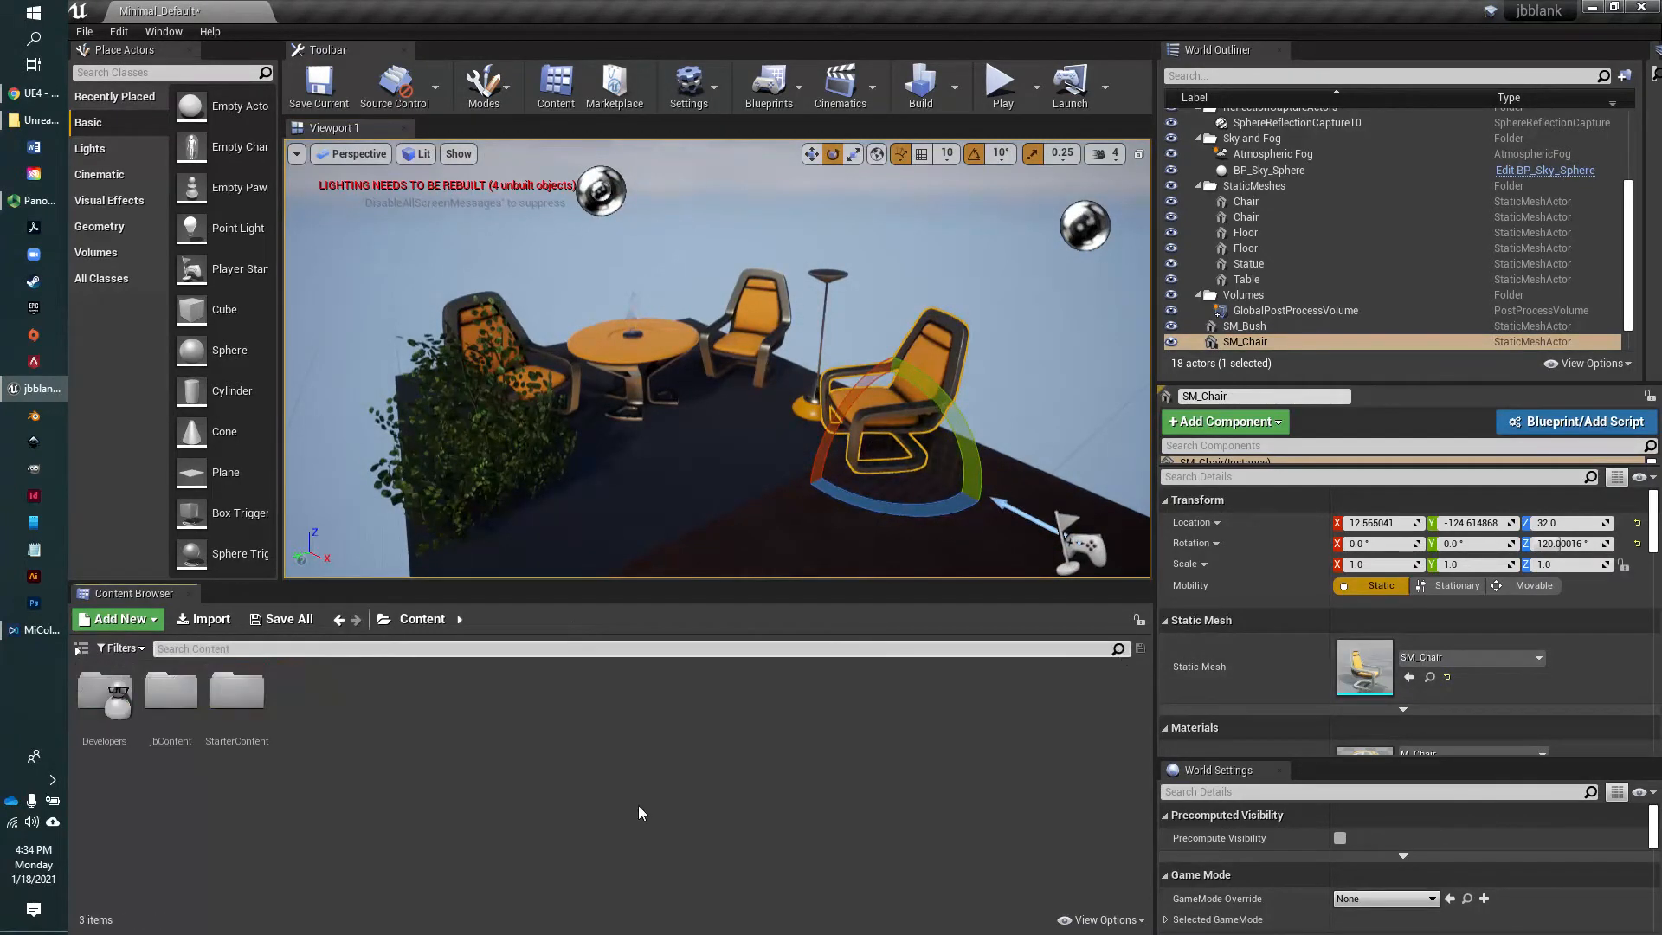
Show the Content Browser's folder tree, expand and collapse StarterContent in it, and hide the tree again
left_click(81, 648)
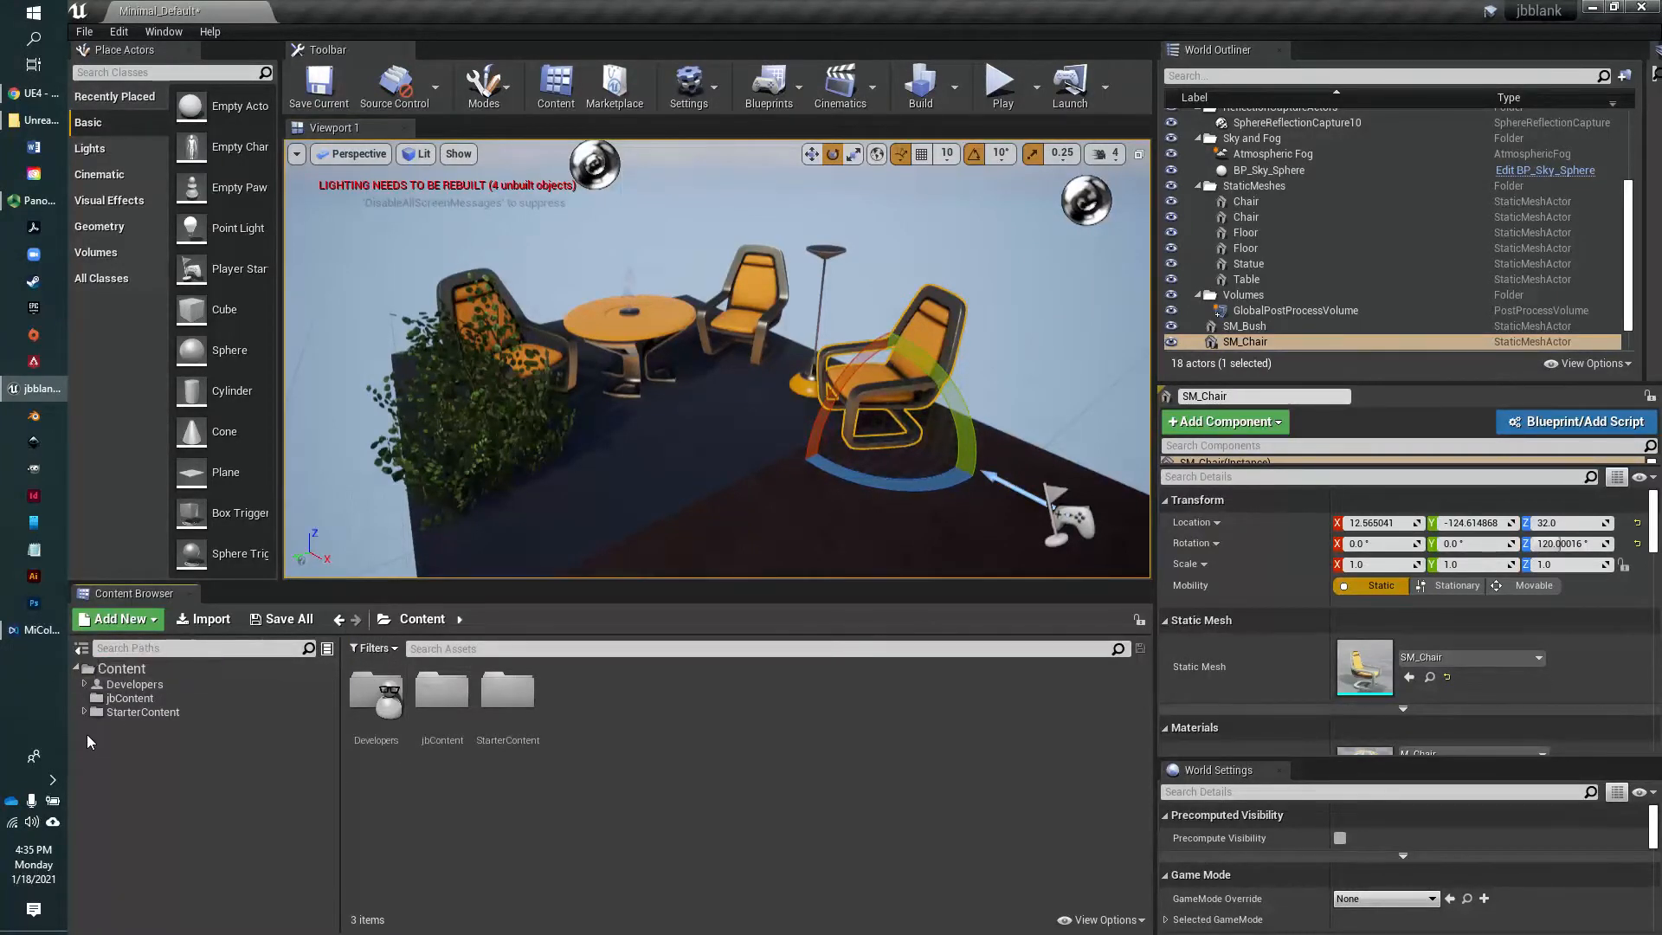
left_click(85, 713)
left_click(85, 712)
left_click(82, 648)
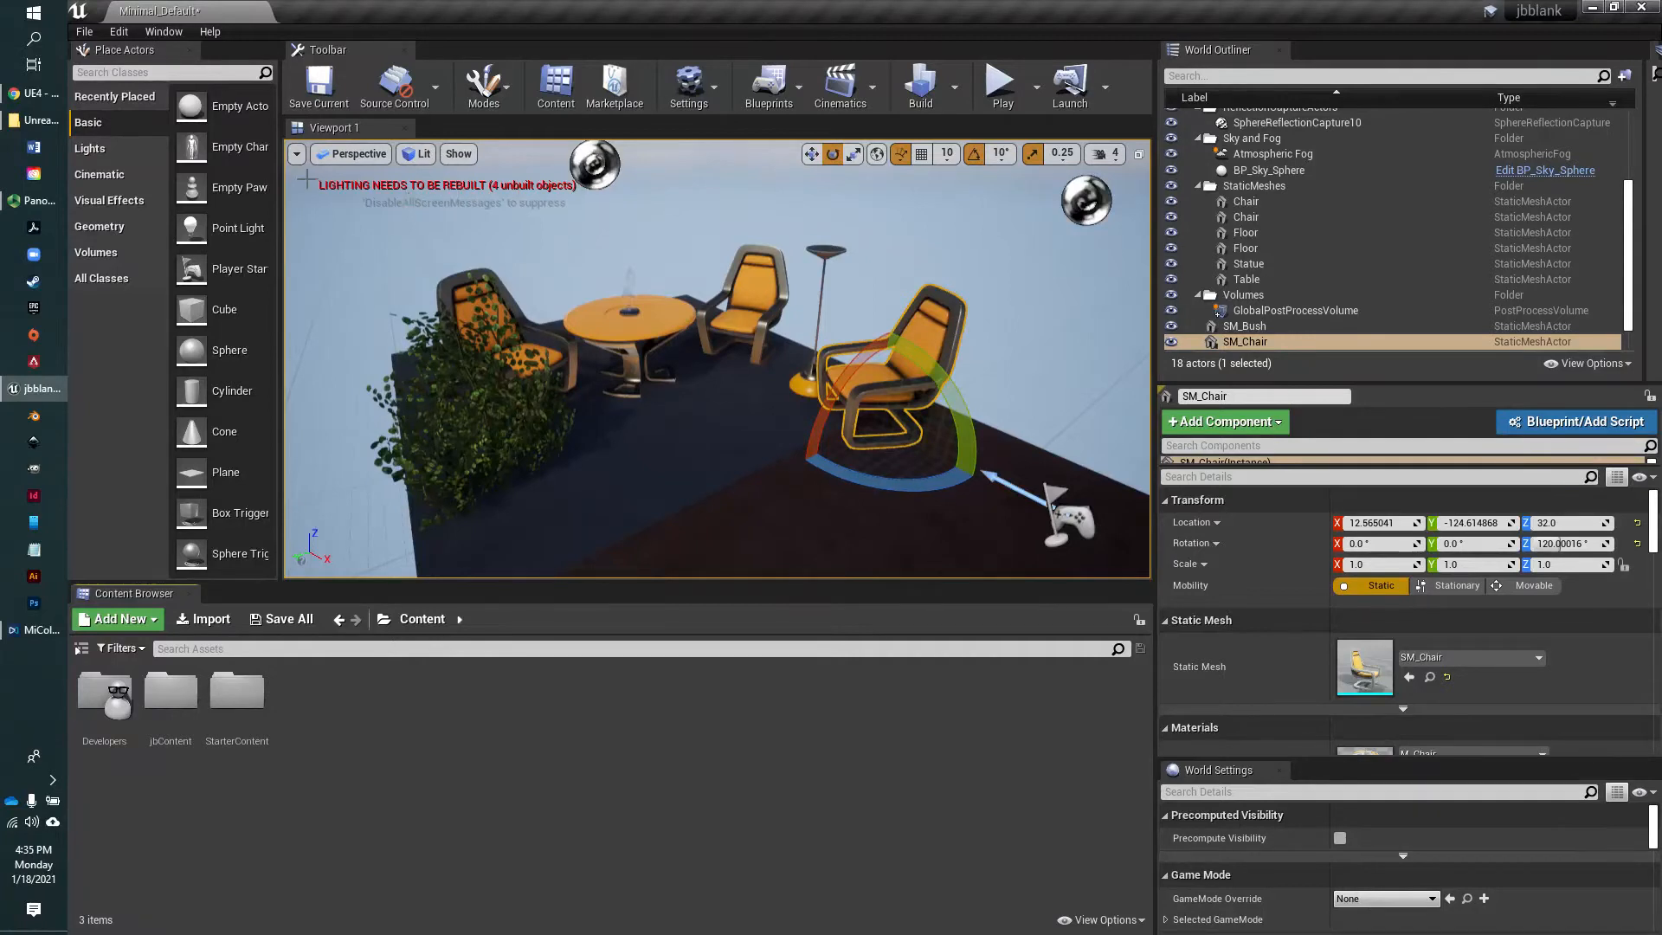
Turn off the Show Stats option for the perspective viewport
left_click(297, 154)
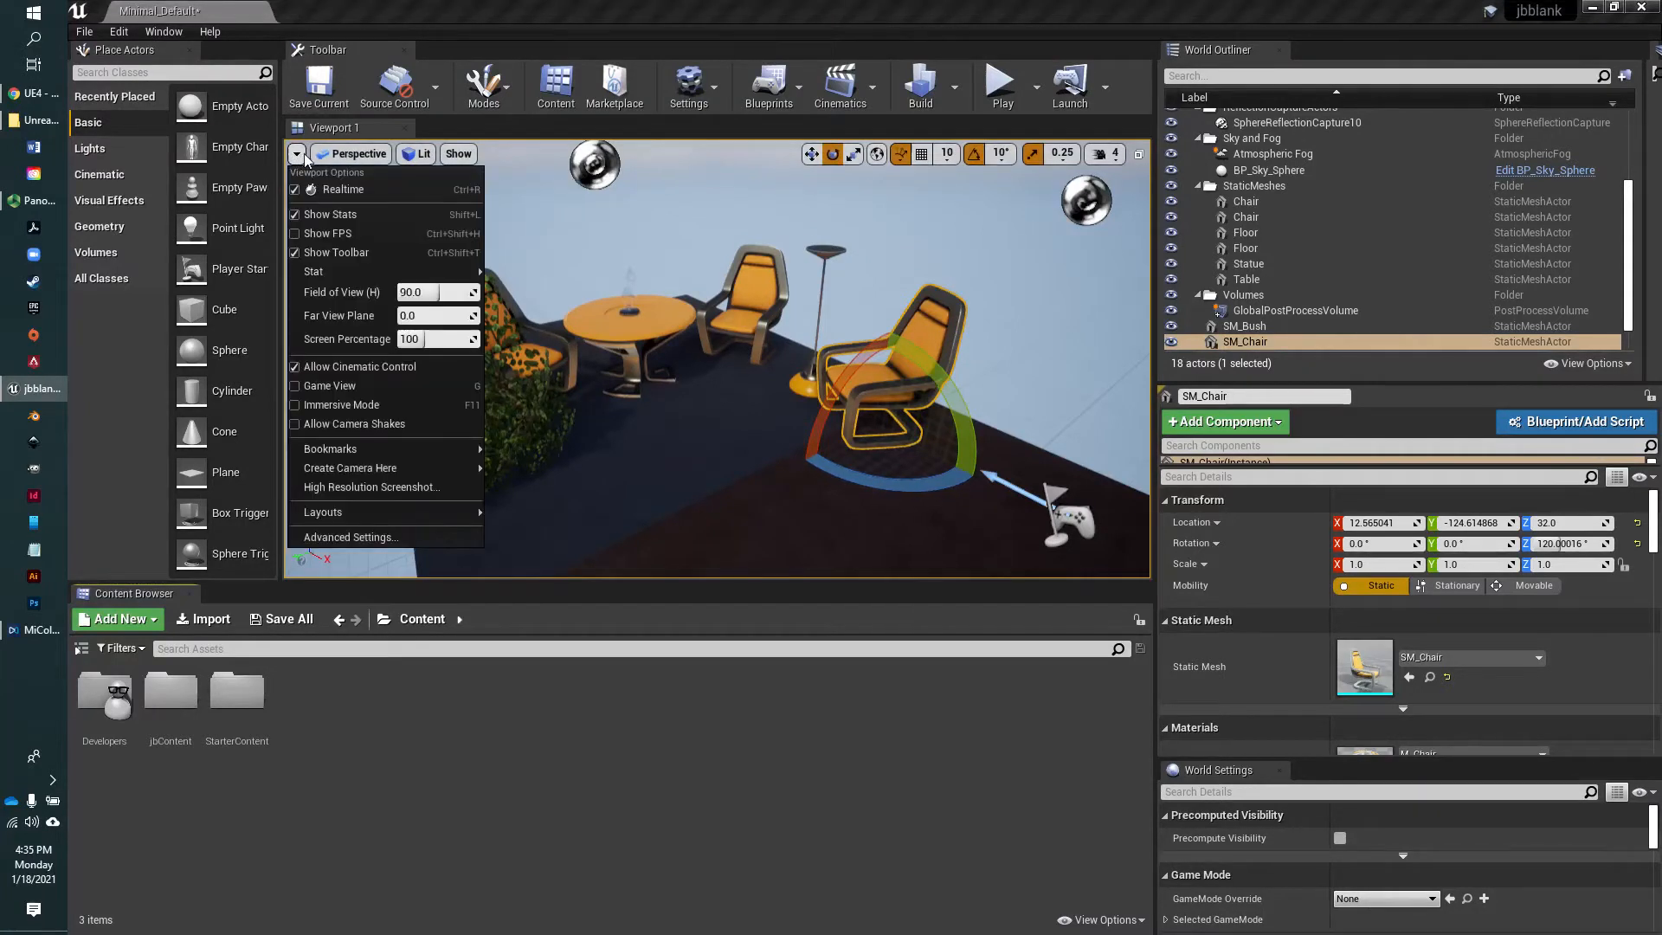
left_click(459, 218)
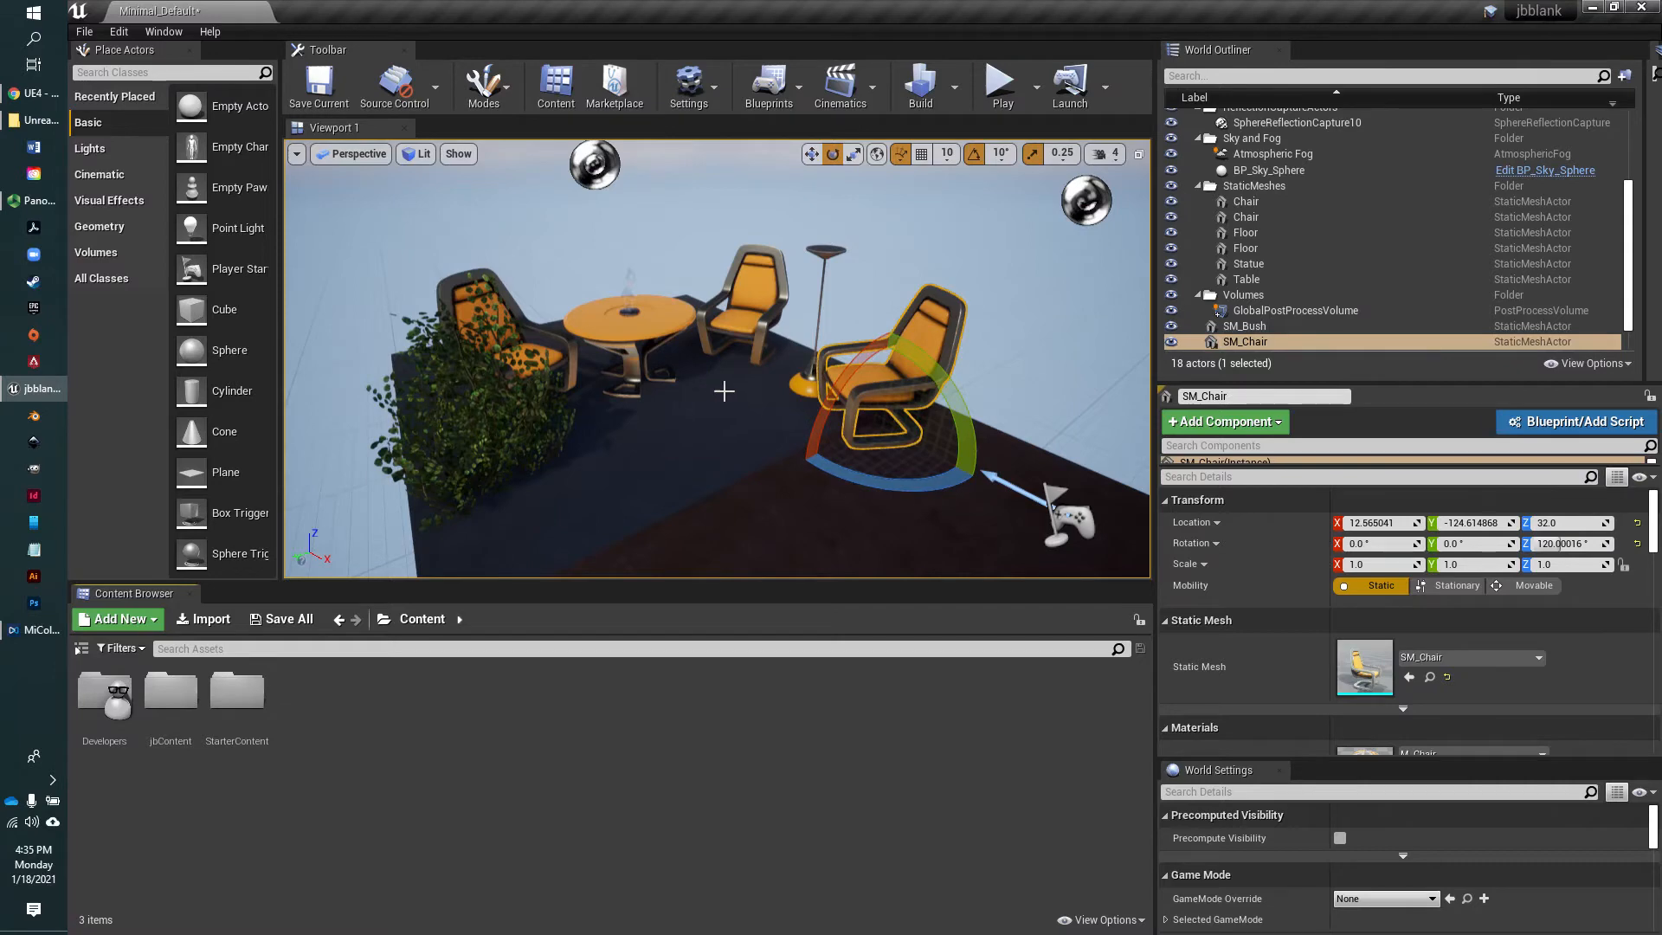
mouse_move(759, 380)
right_mouse_down()
mouse_move(756, 412)
mouse_move(818, 406)
mouse_move(788, 393)
right_mouse_up()
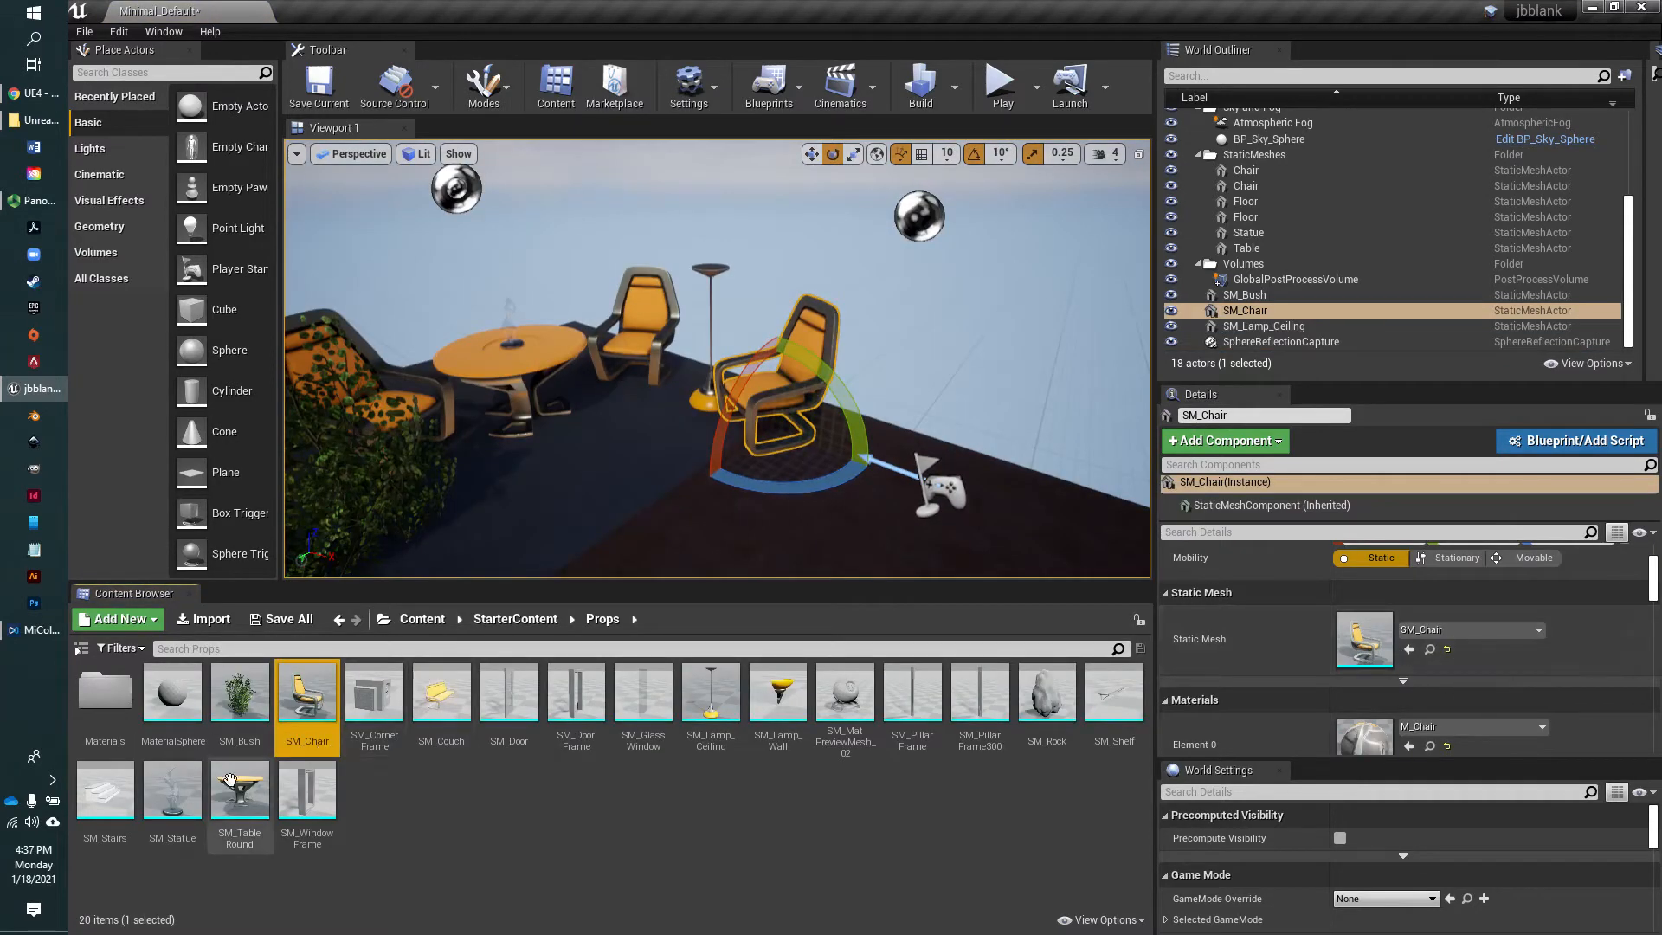
Return the Content Browser to the root Content folder and select the chair between the round table and the lamp
left_click(423, 619)
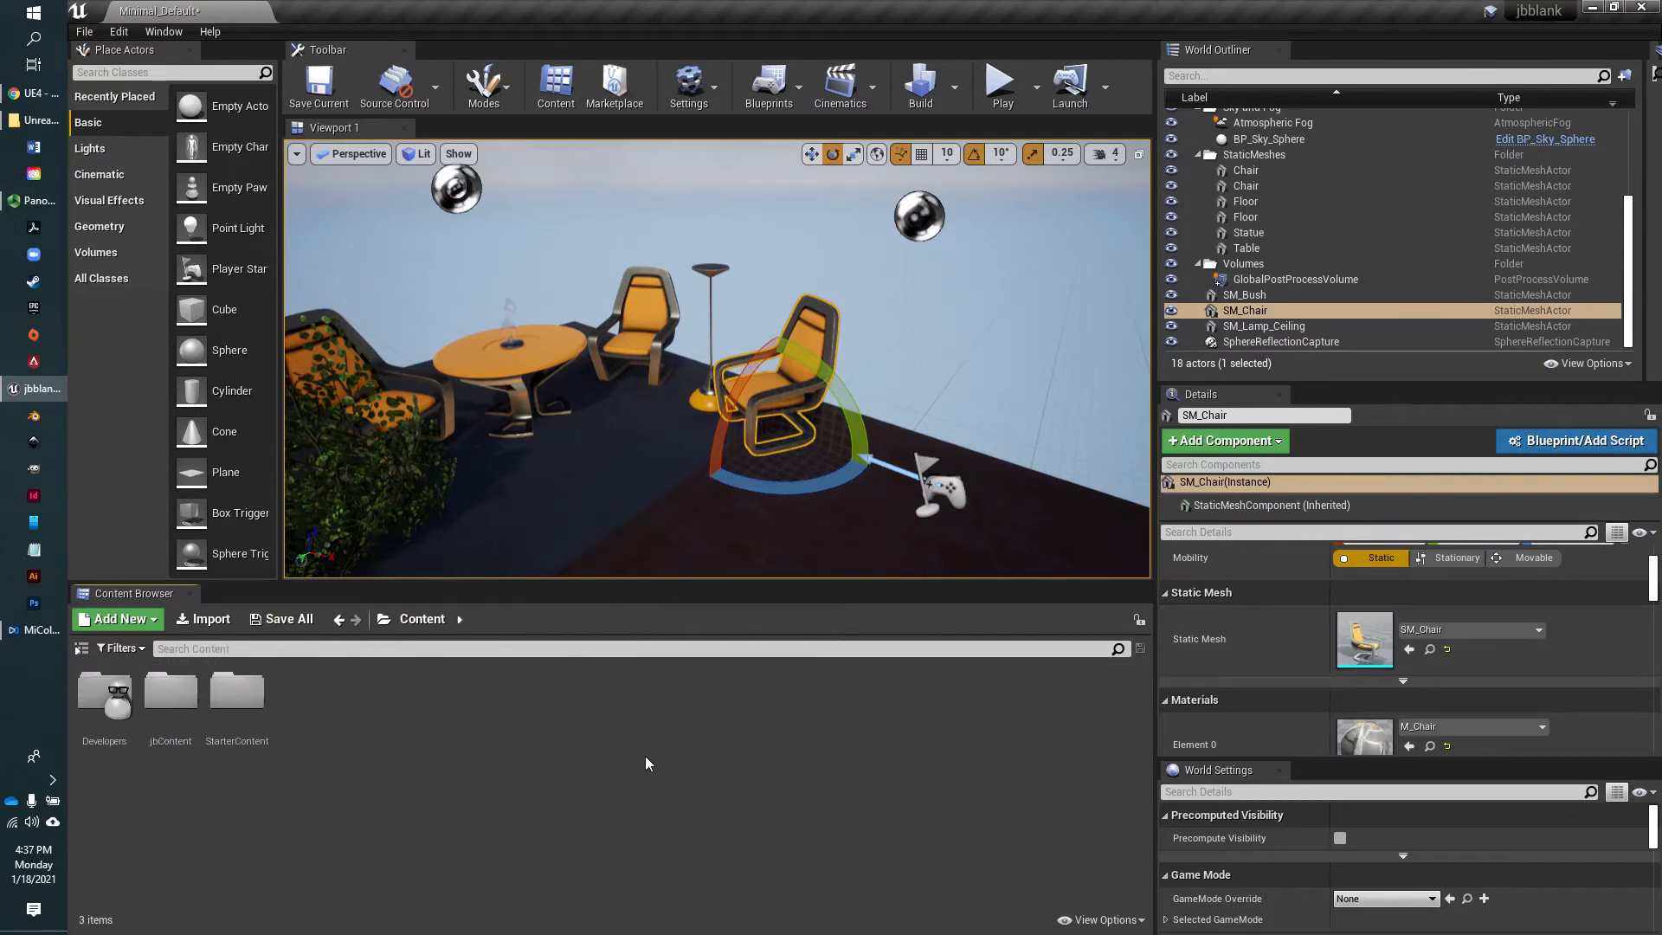
right_click_drag(650, 460, 618, 491)
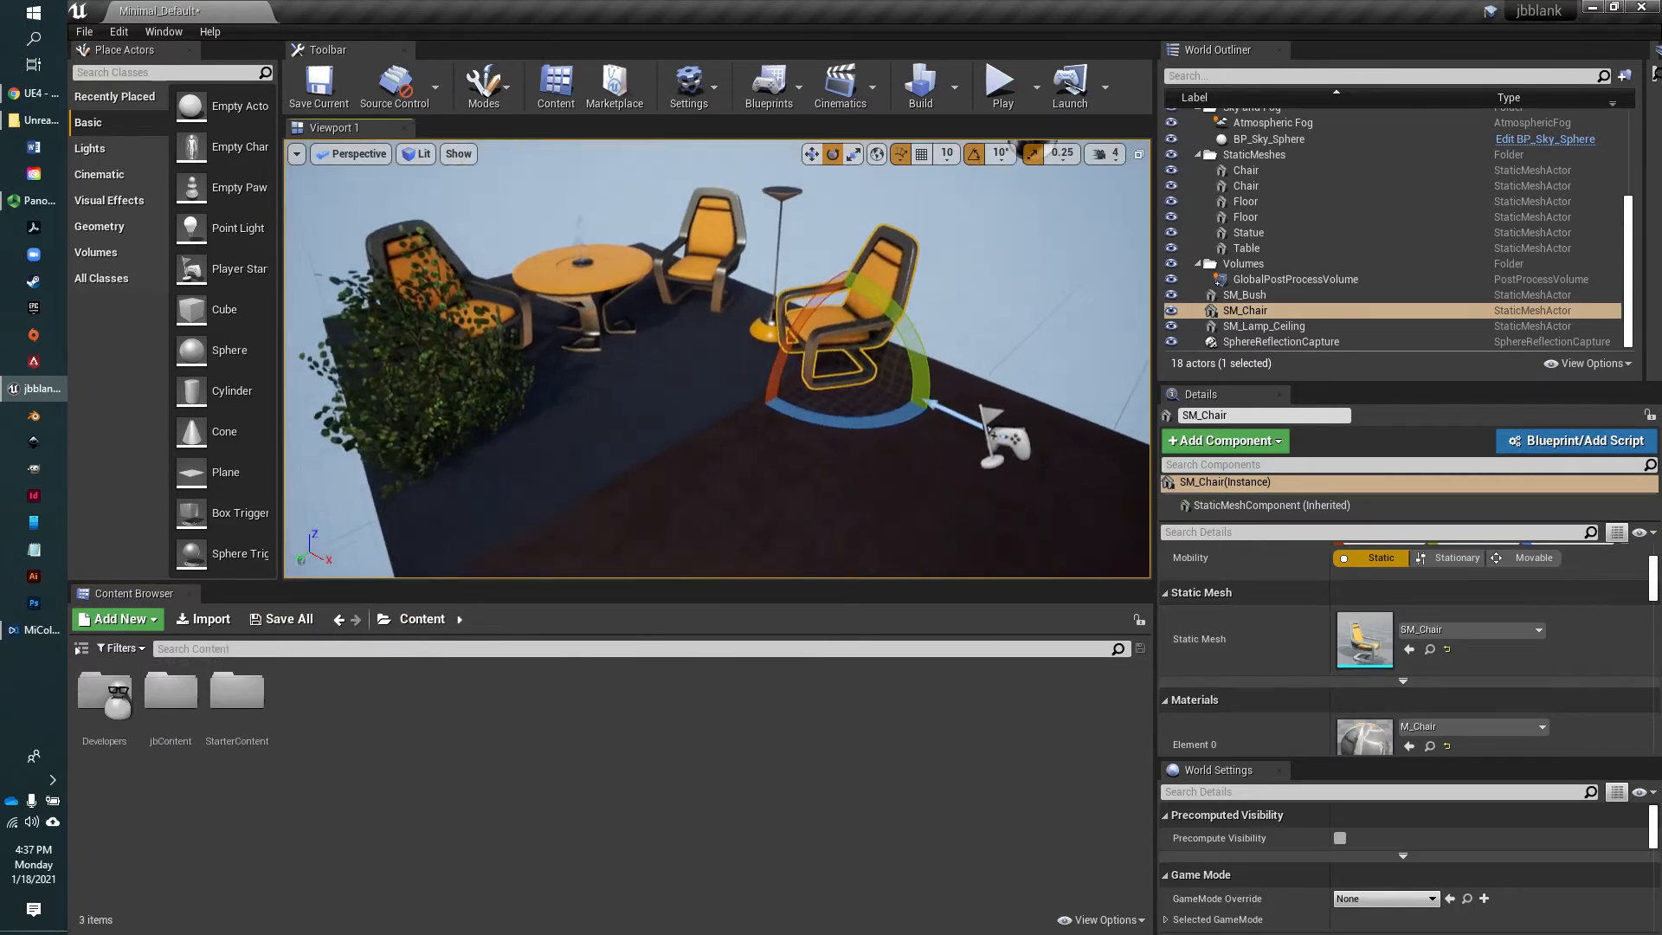
right_click_drag(706, 430, 746, 381)
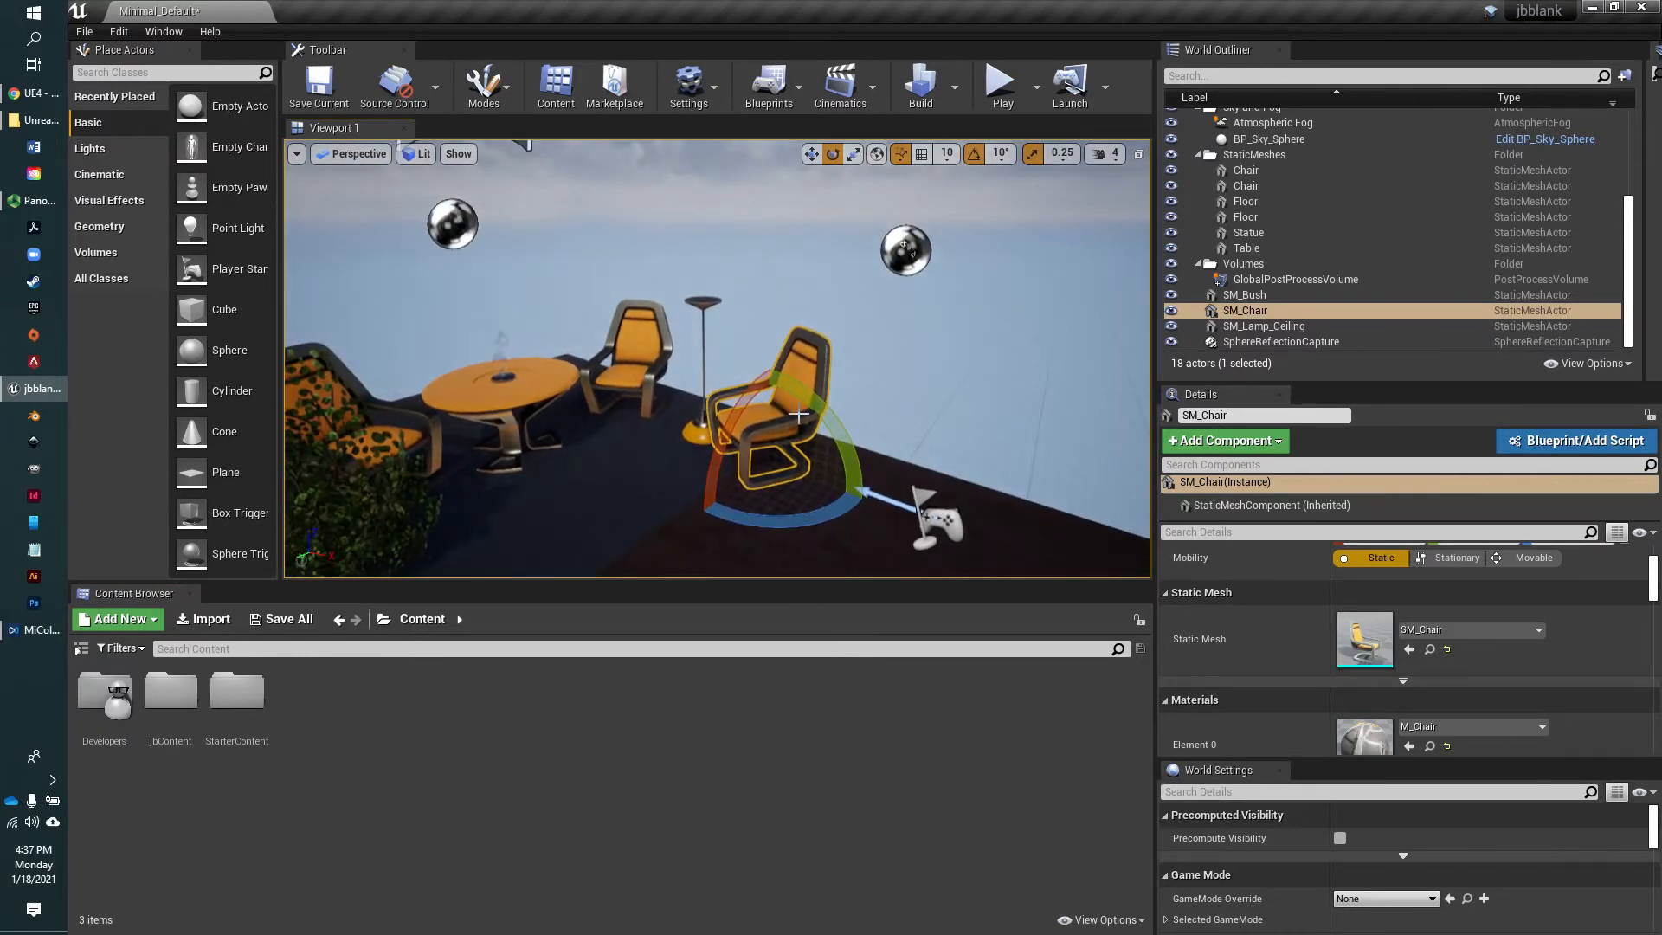
left_click(621, 376)
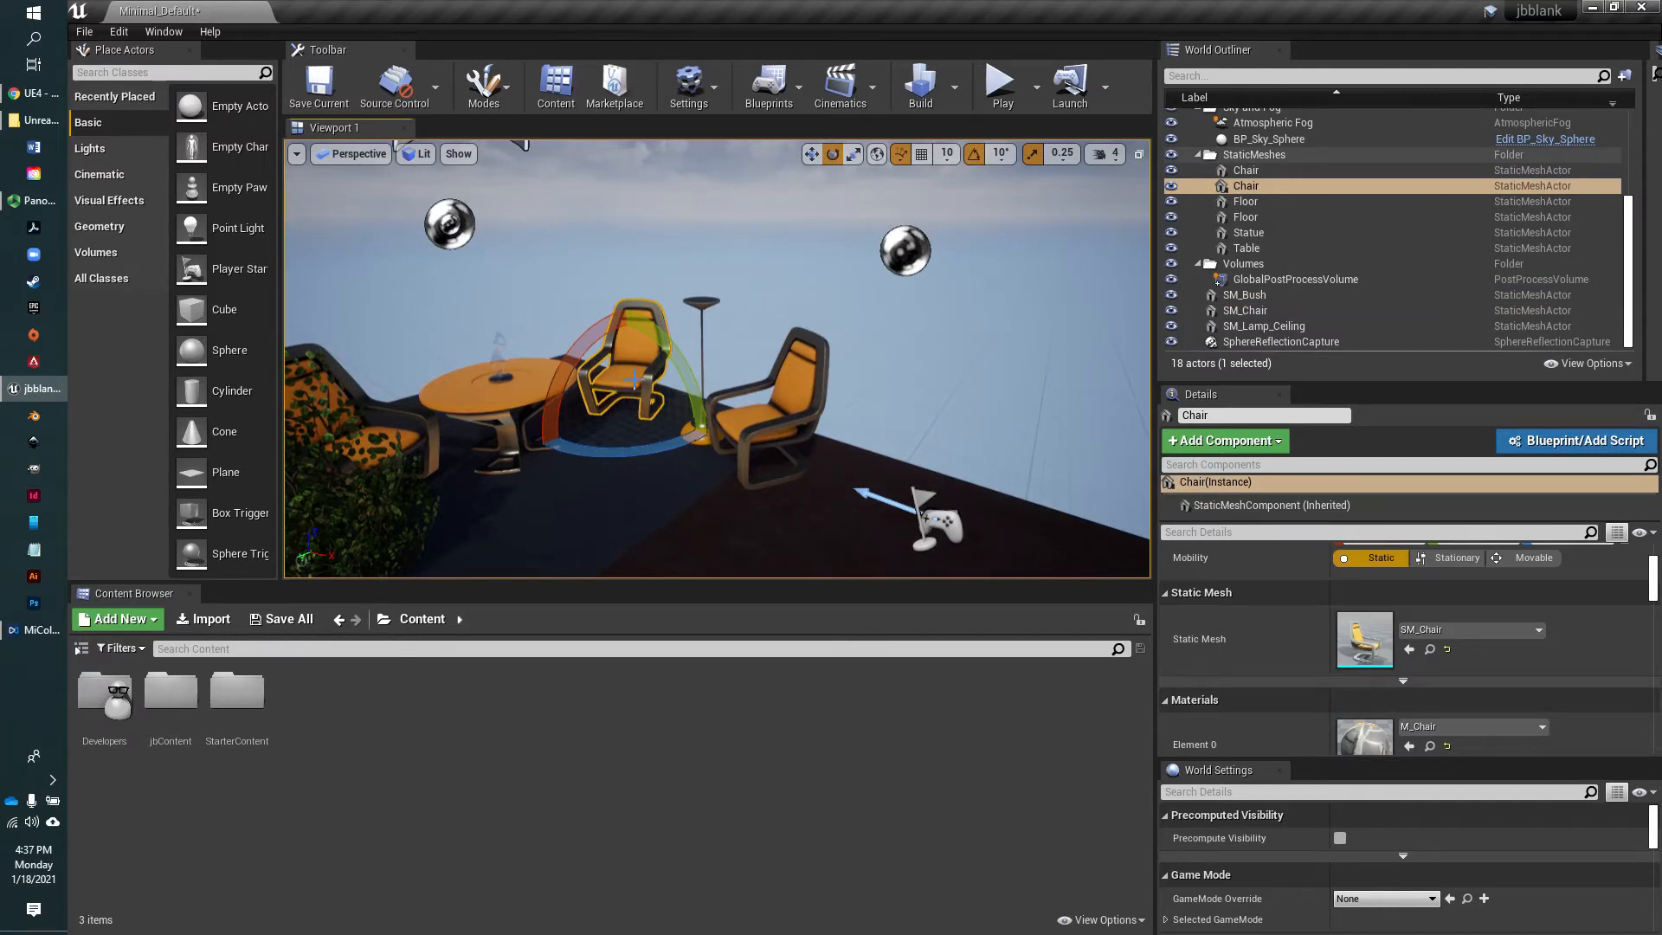
mouse_move(637, 378)
right_mouse_down()
mouse_move(645, 363)
mouse_move(604, 405)
mouse_move(628, 400)
right_mouse_up()
scroll(635, 377, "up", 5)
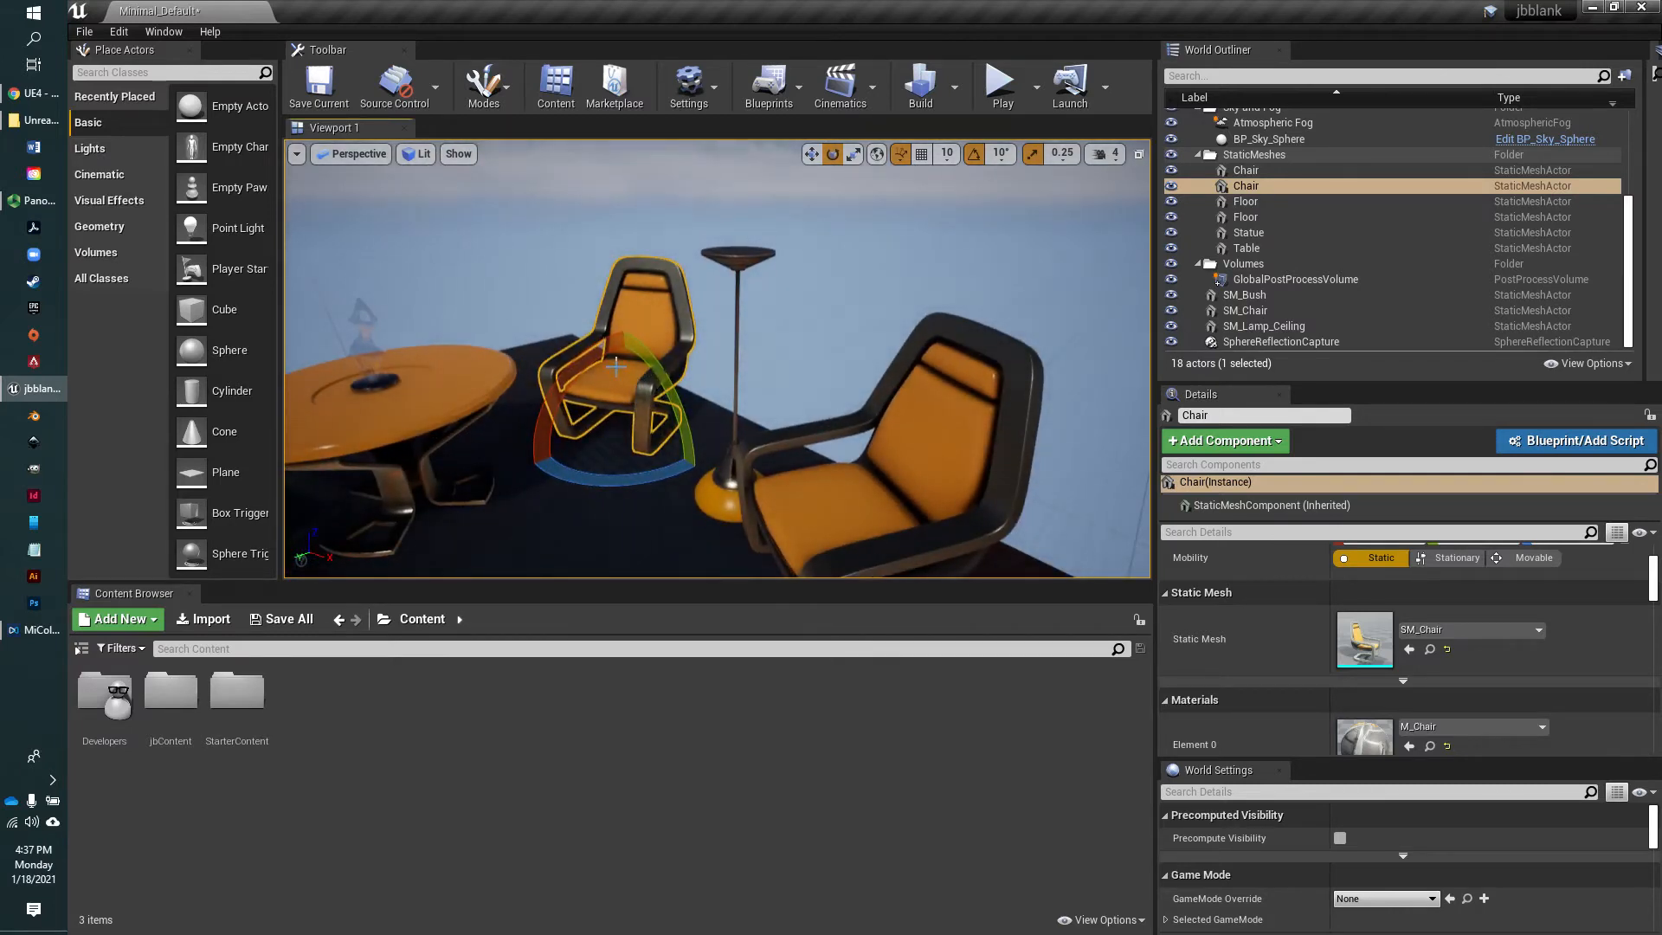
Select the SM_Lamp_Ceiling lamp with the Move tool and look through its transform, static mesh and material details
left_click(717, 502)
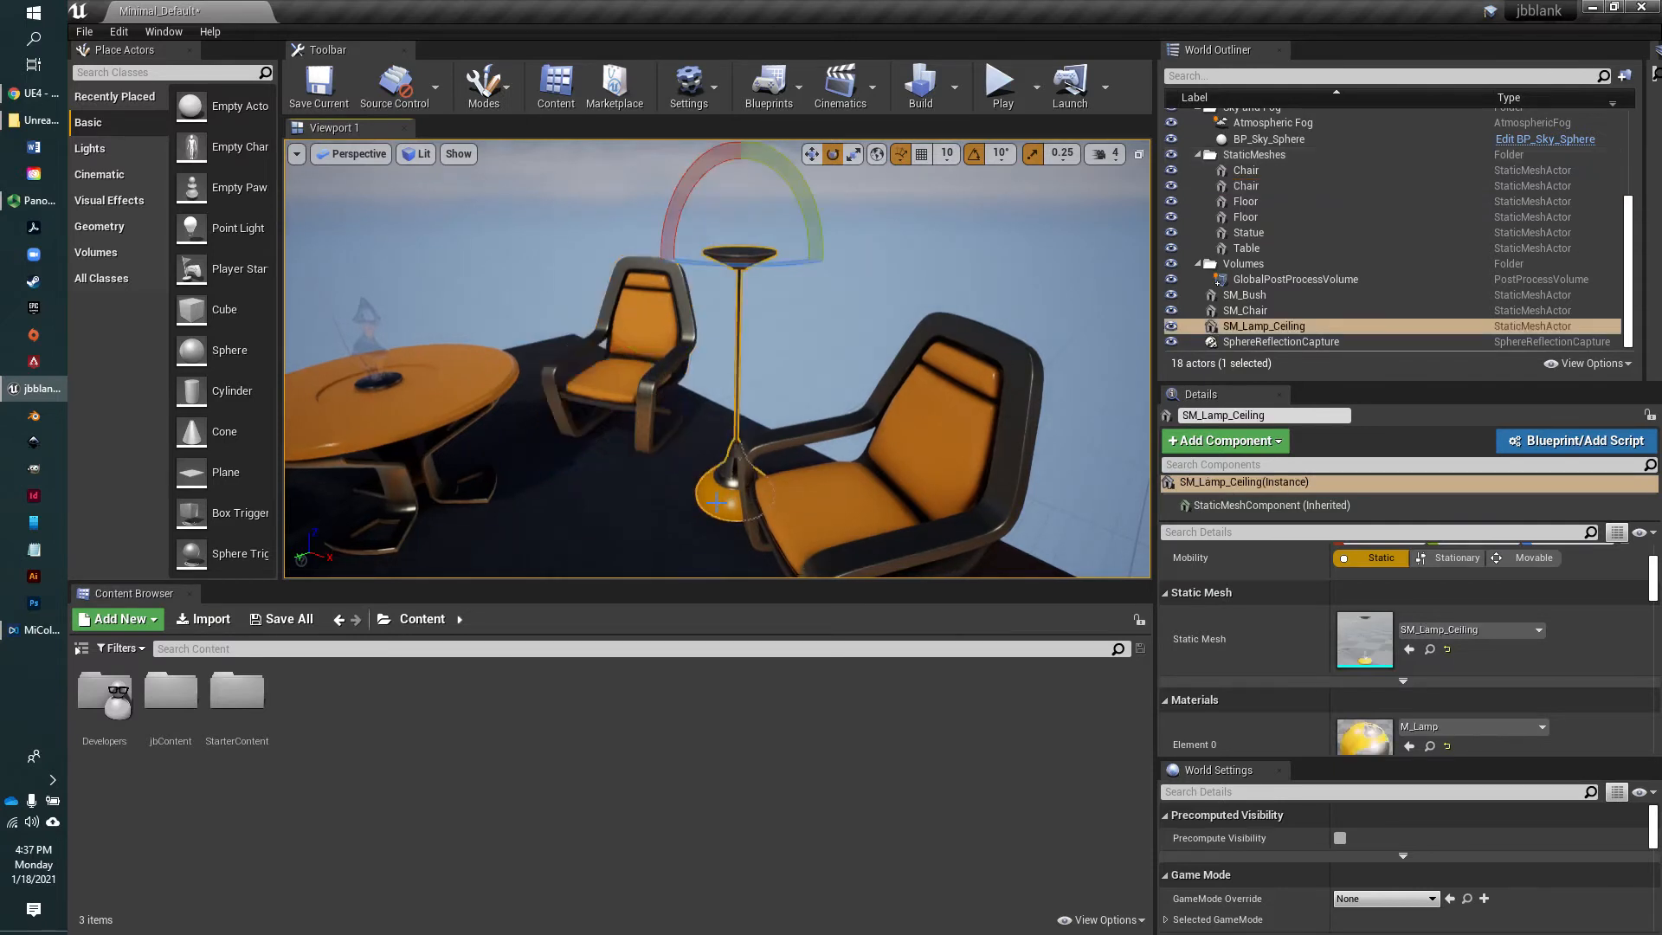
key("w")
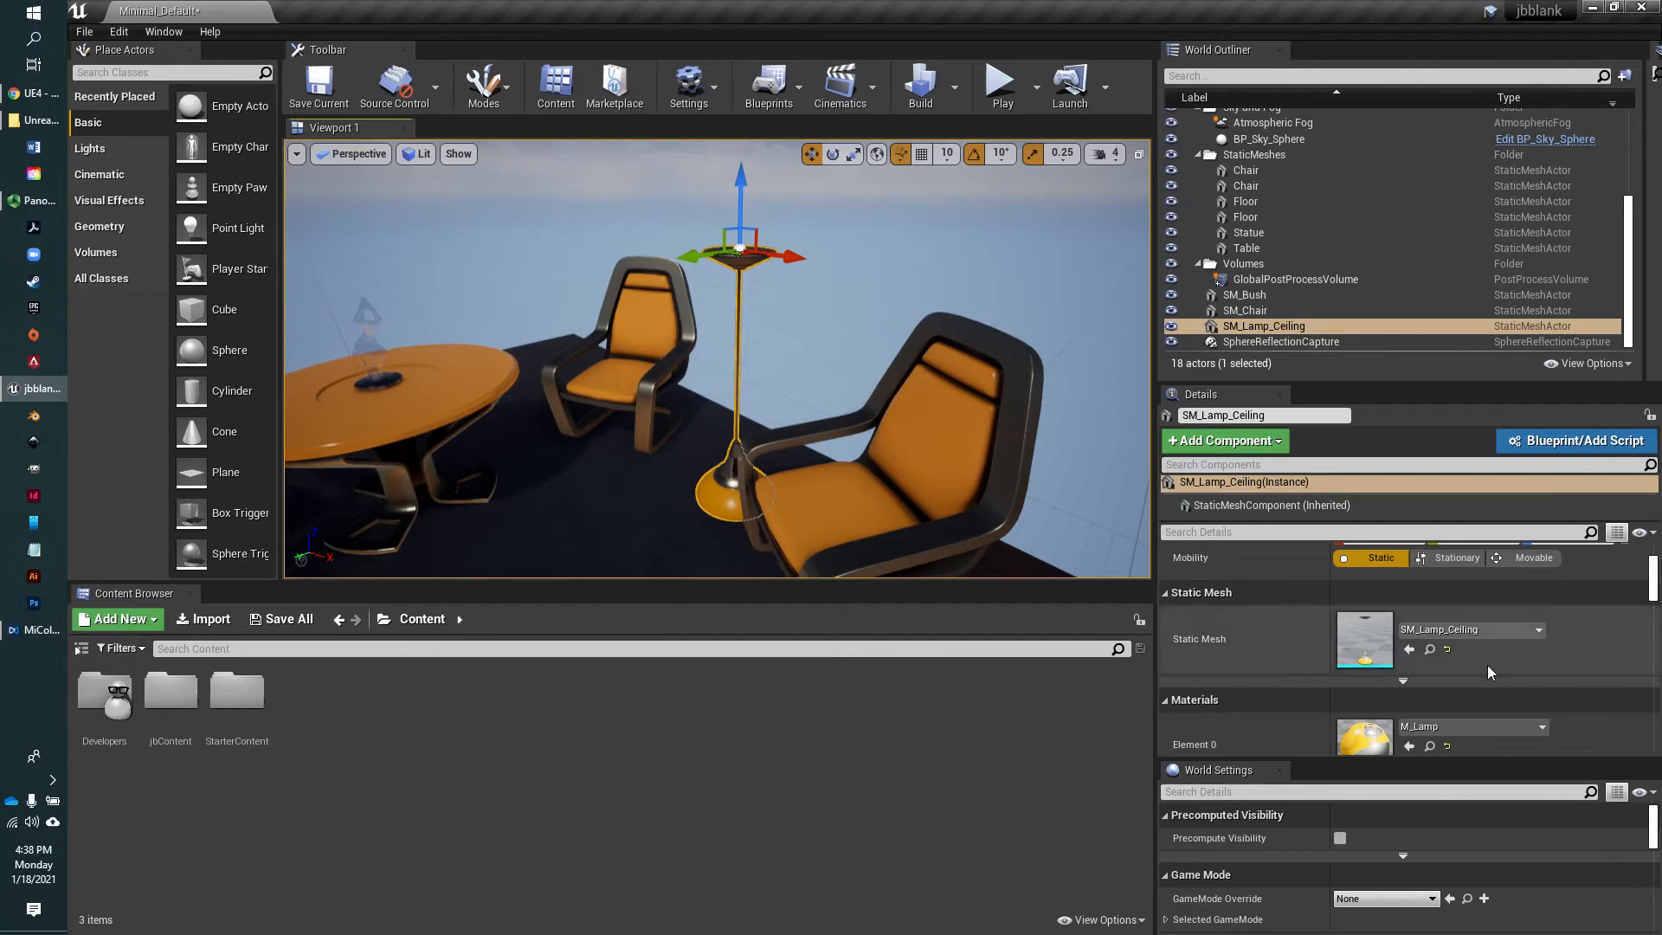
scroll(1485, 660, "up", 2)
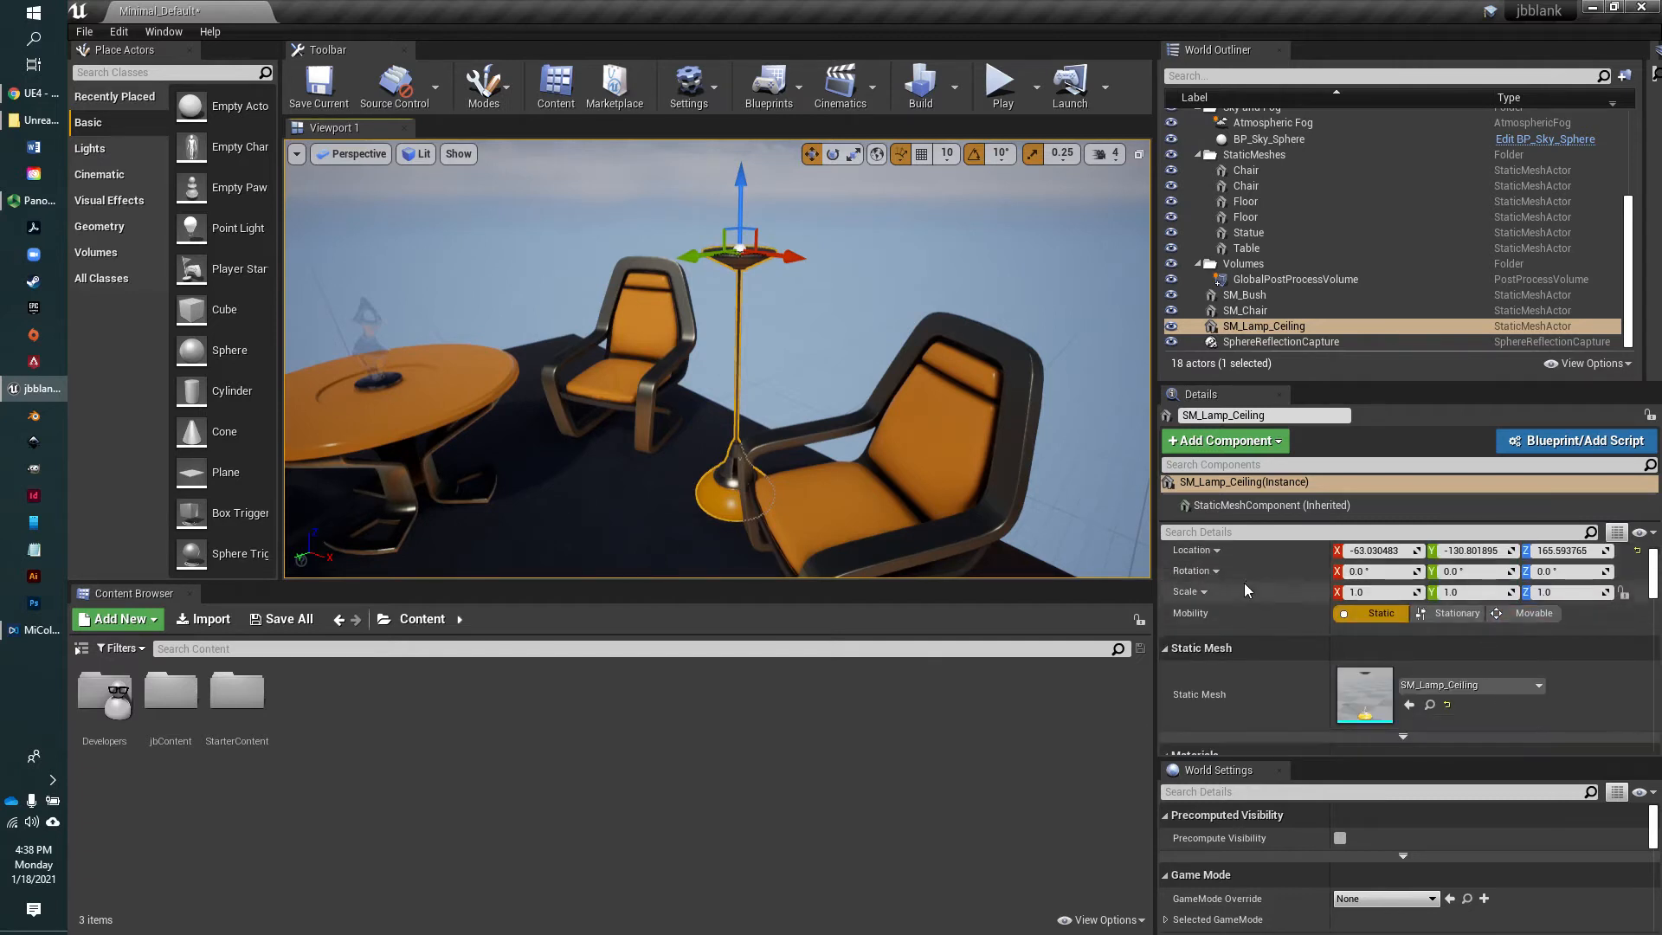
scroll(1230, 567, "down", 2)
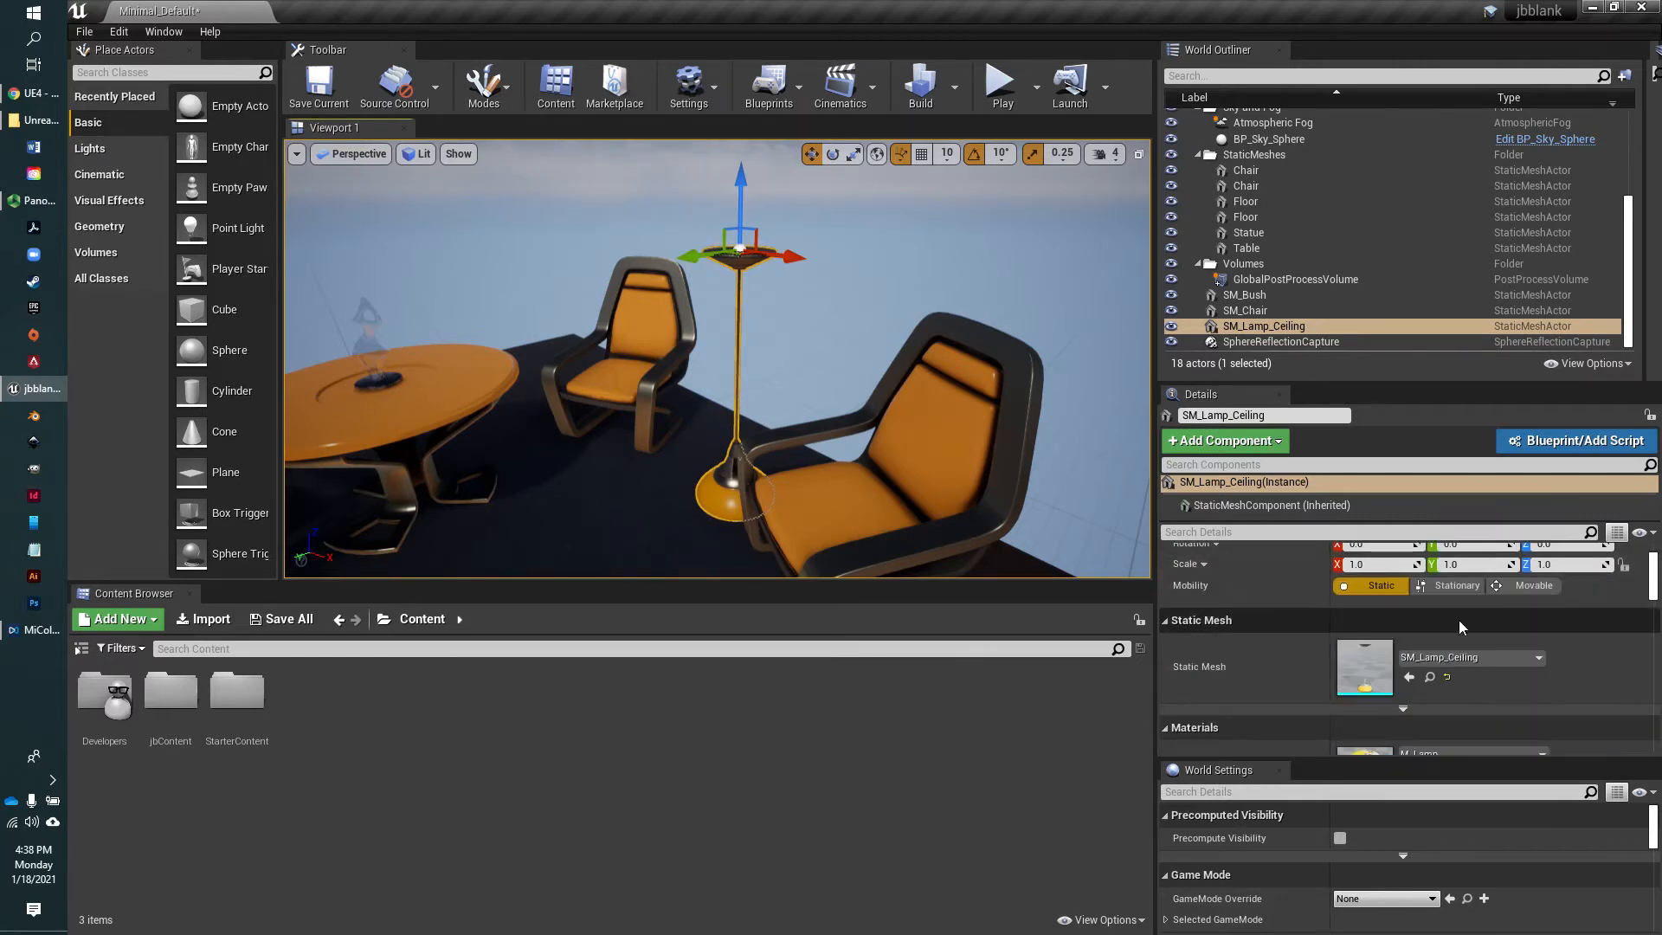
scroll(1480, 618, "down", 2)
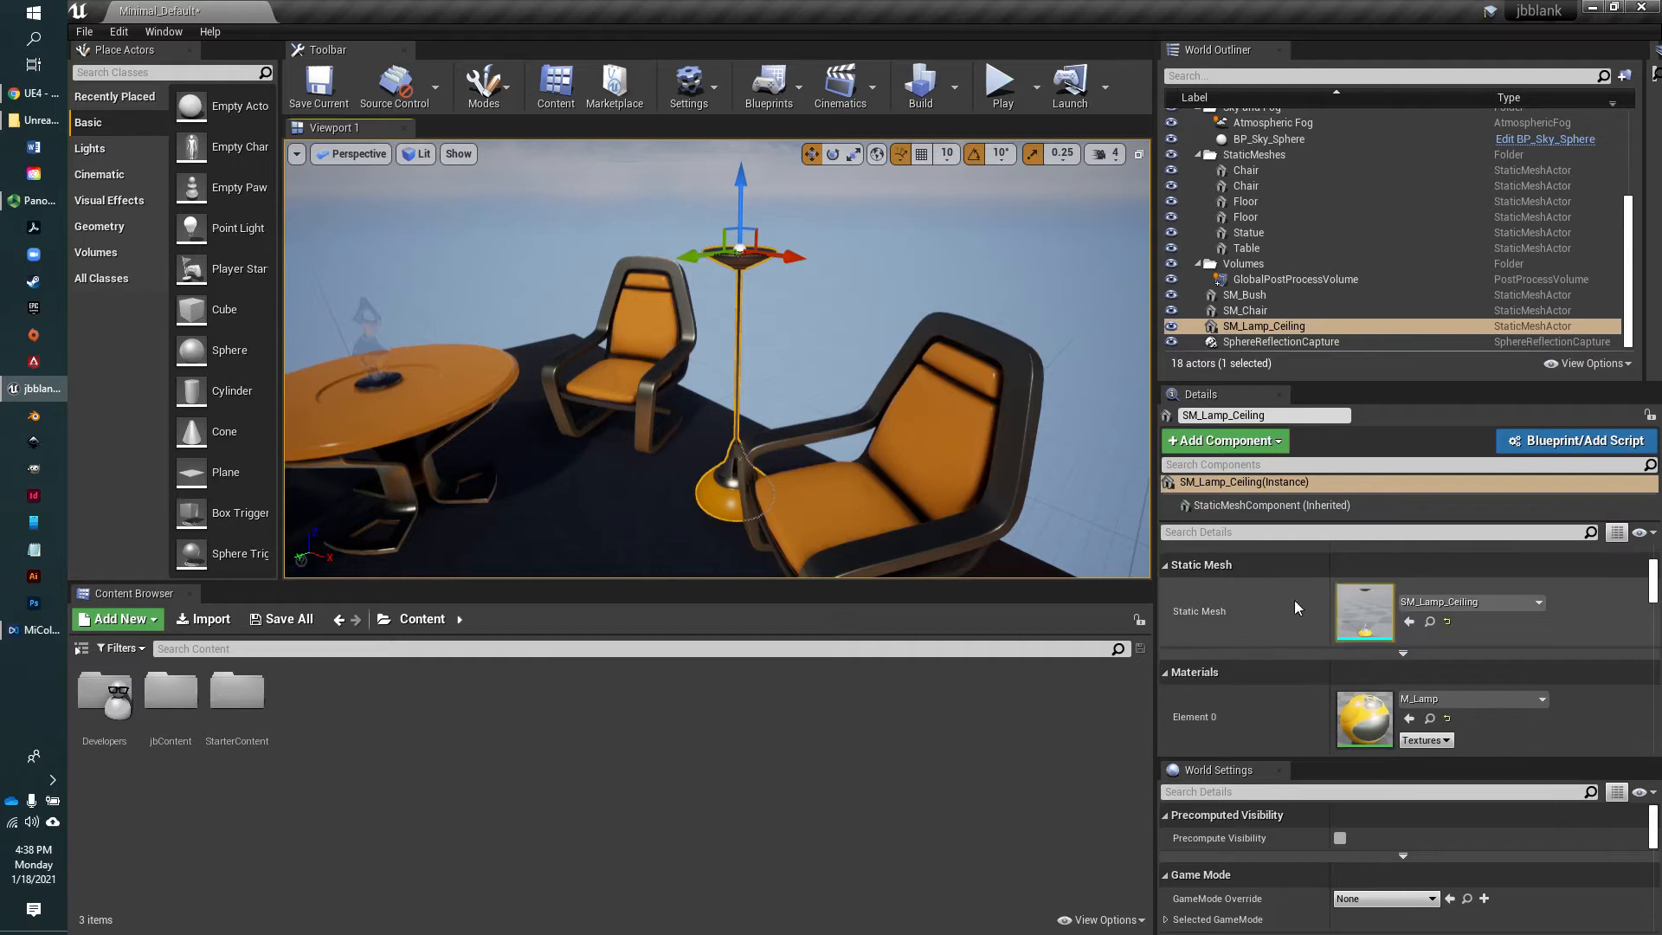
Collapse and re-expand the Static Mesh section of the lamp's details
left_click(1167, 568)
left_click(1165, 566)
left_click(1165, 566)
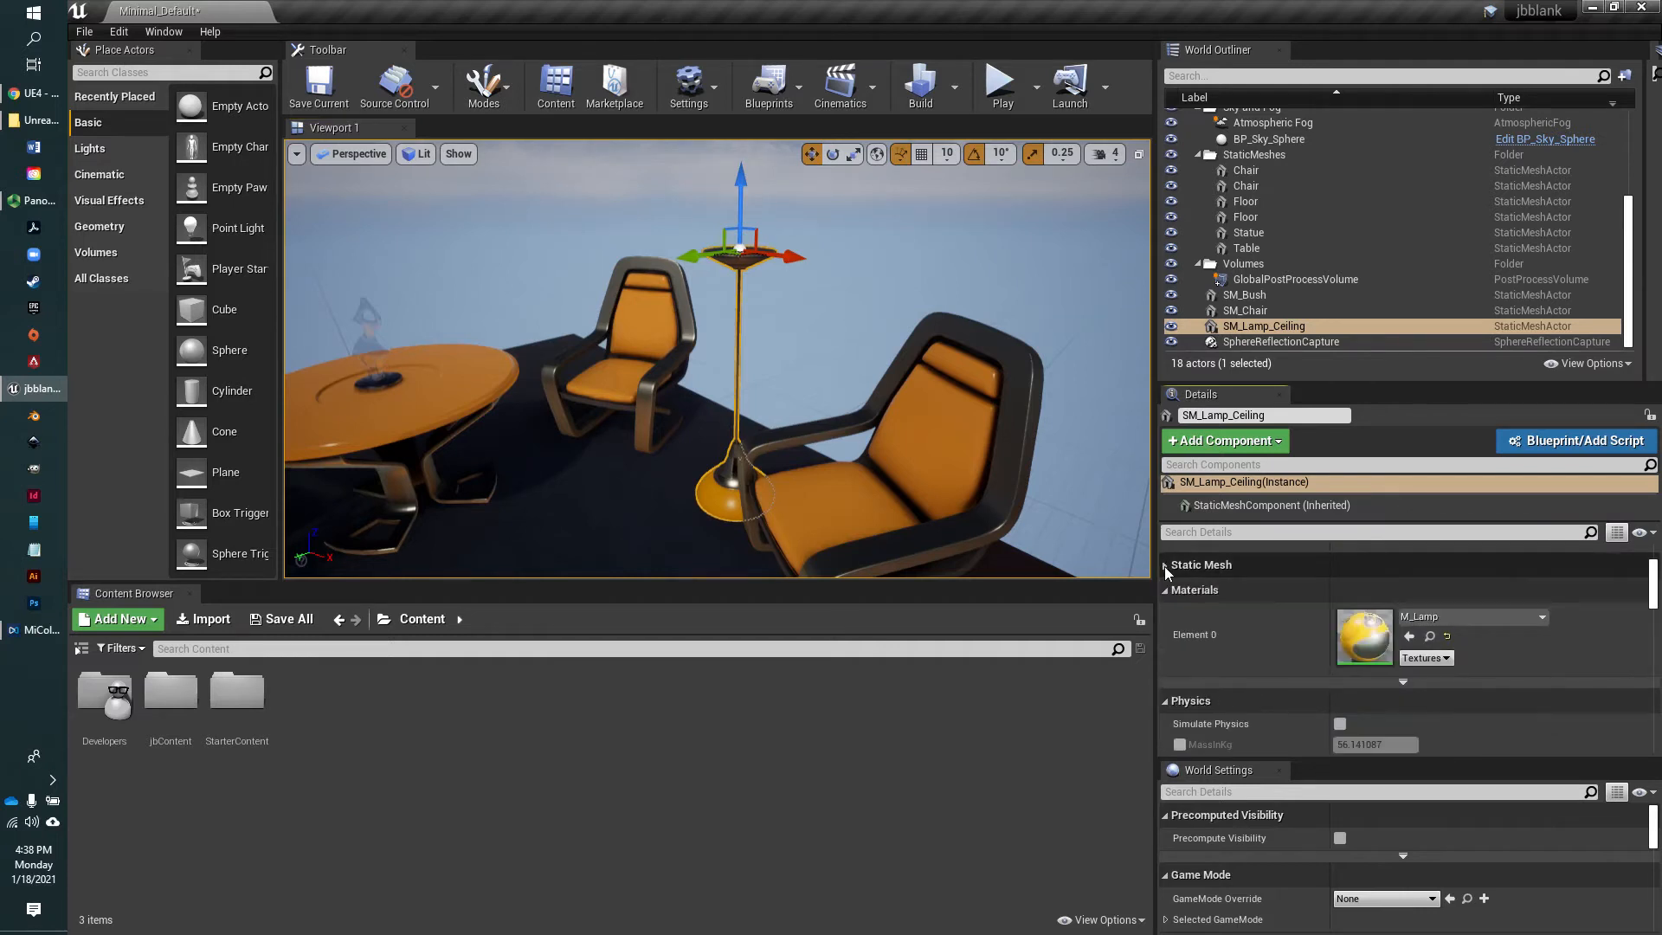
left_click(1165, 566)
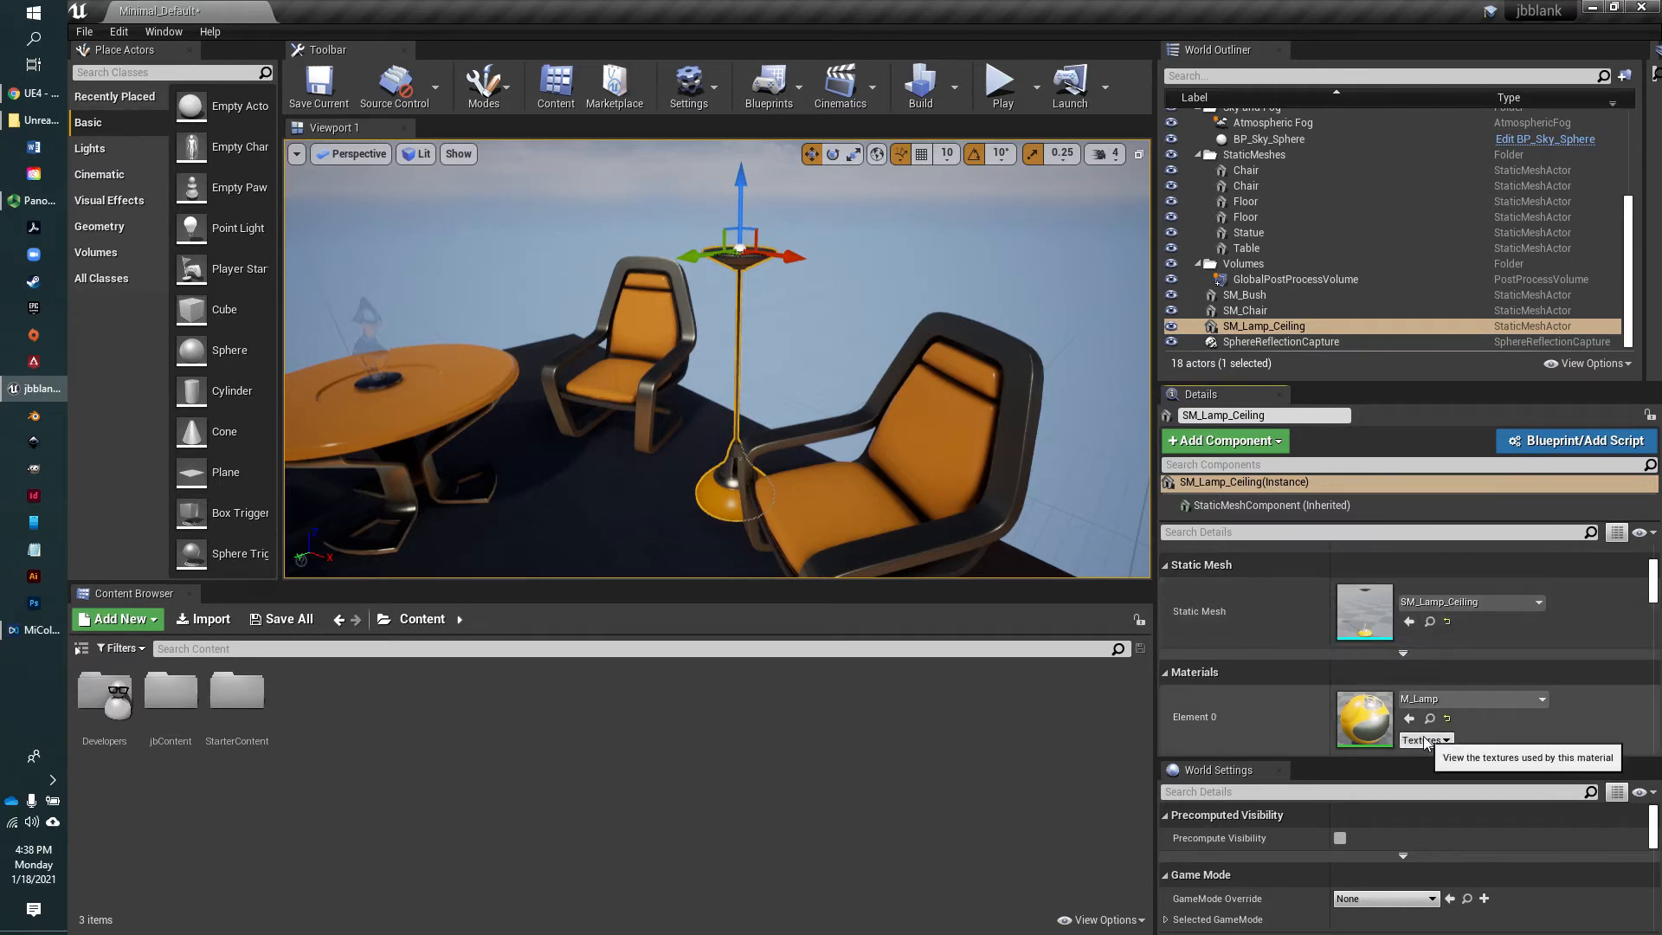
Locate the lamp's static mesh asset in the Content Browser and return from there to the jbContent folder
left_click(1430, 624)
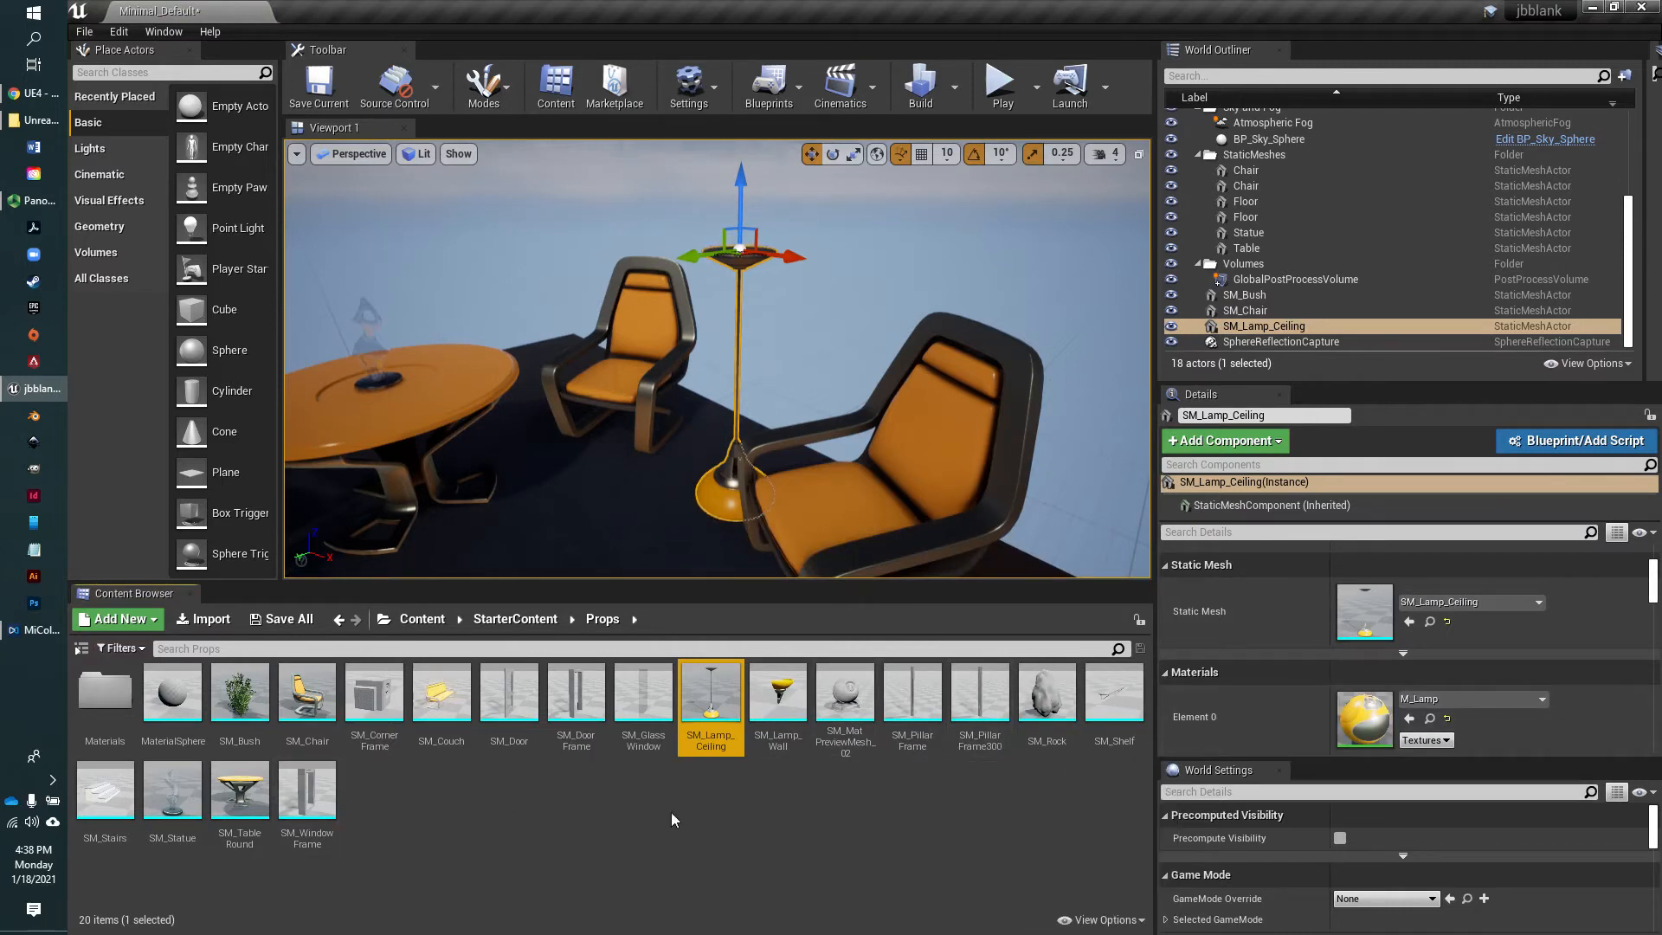
left_click(422, 619)
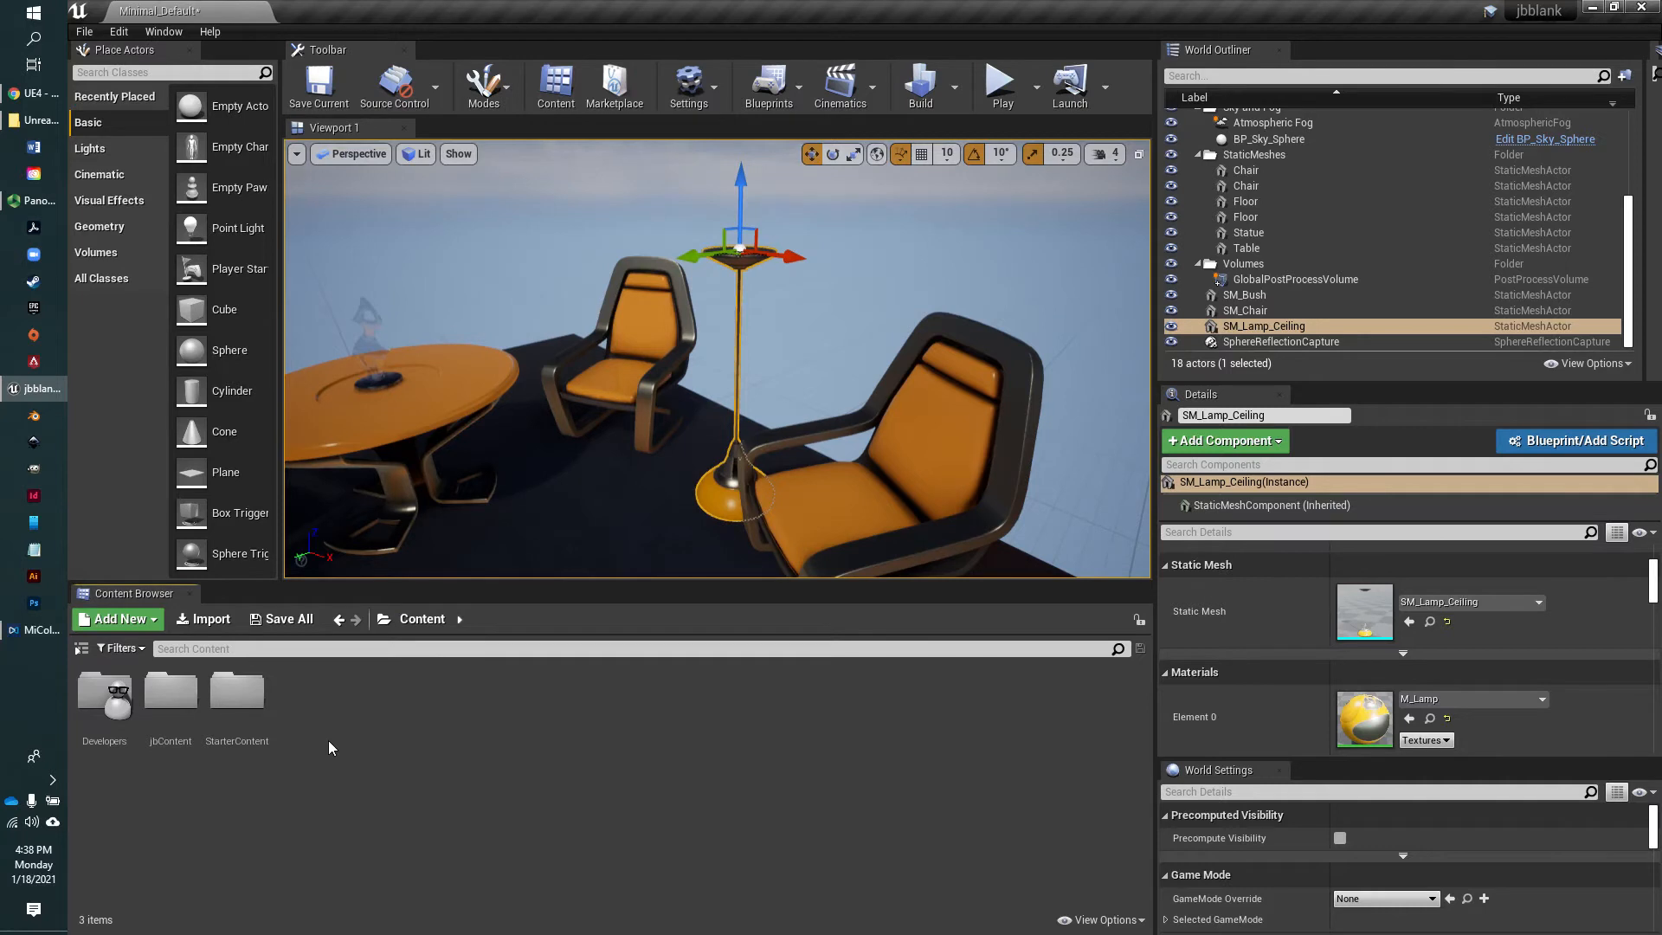
double_click(170, 698)
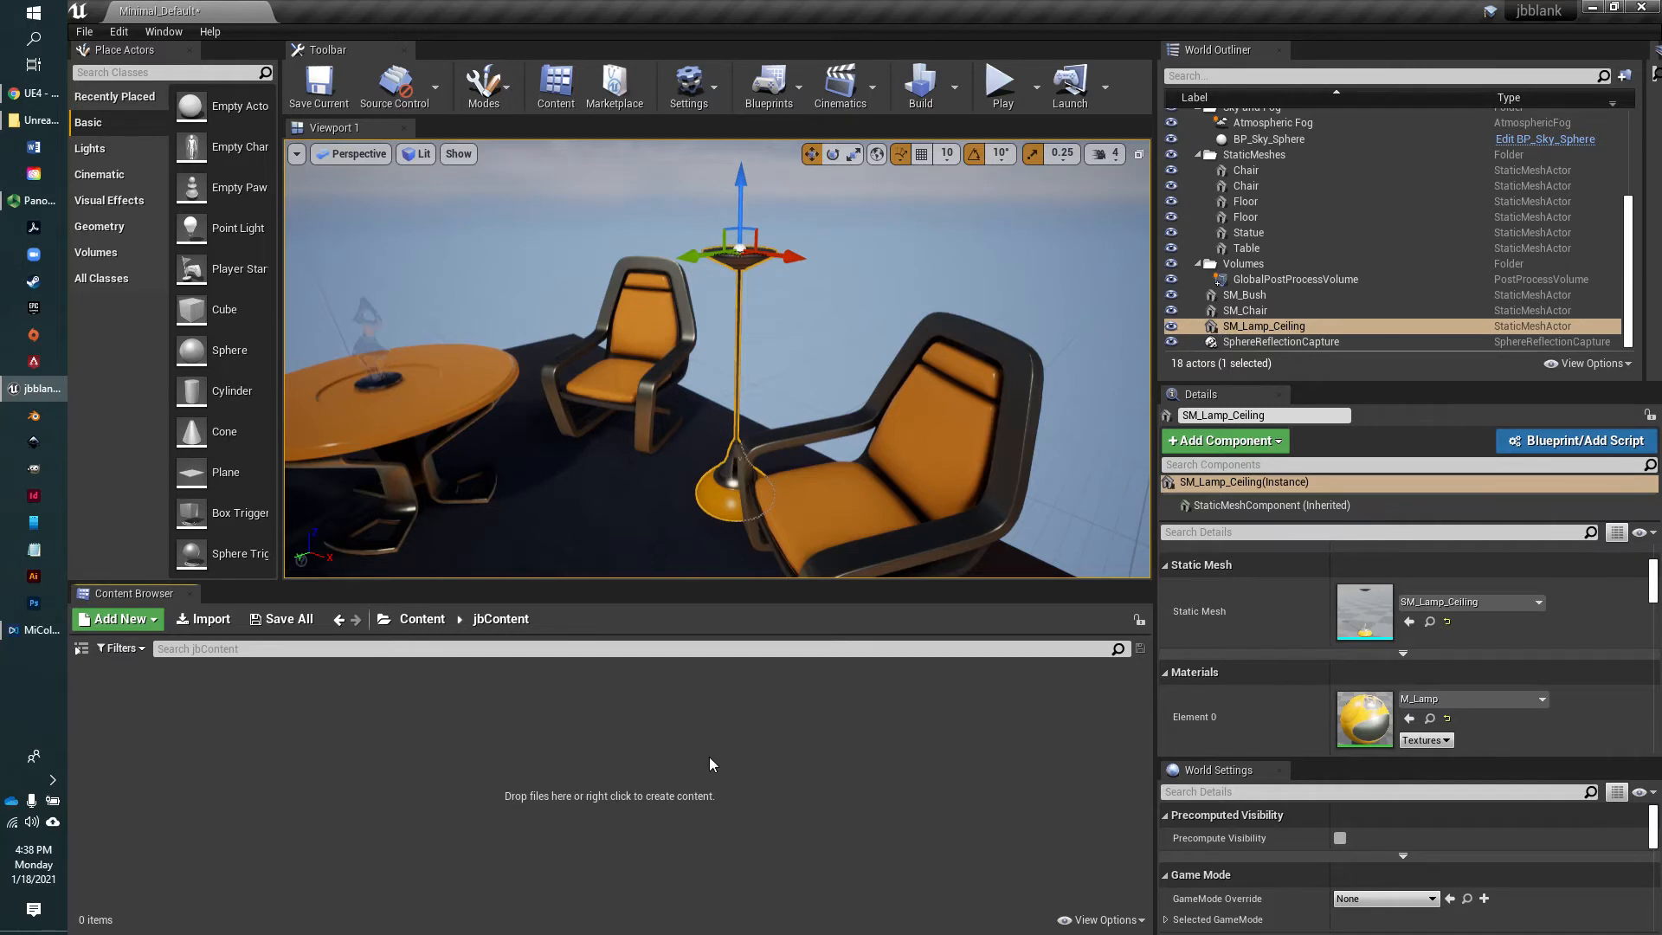
Switch to a new Chrome window over the editor and go to pexels.com
key("alt+Tab")
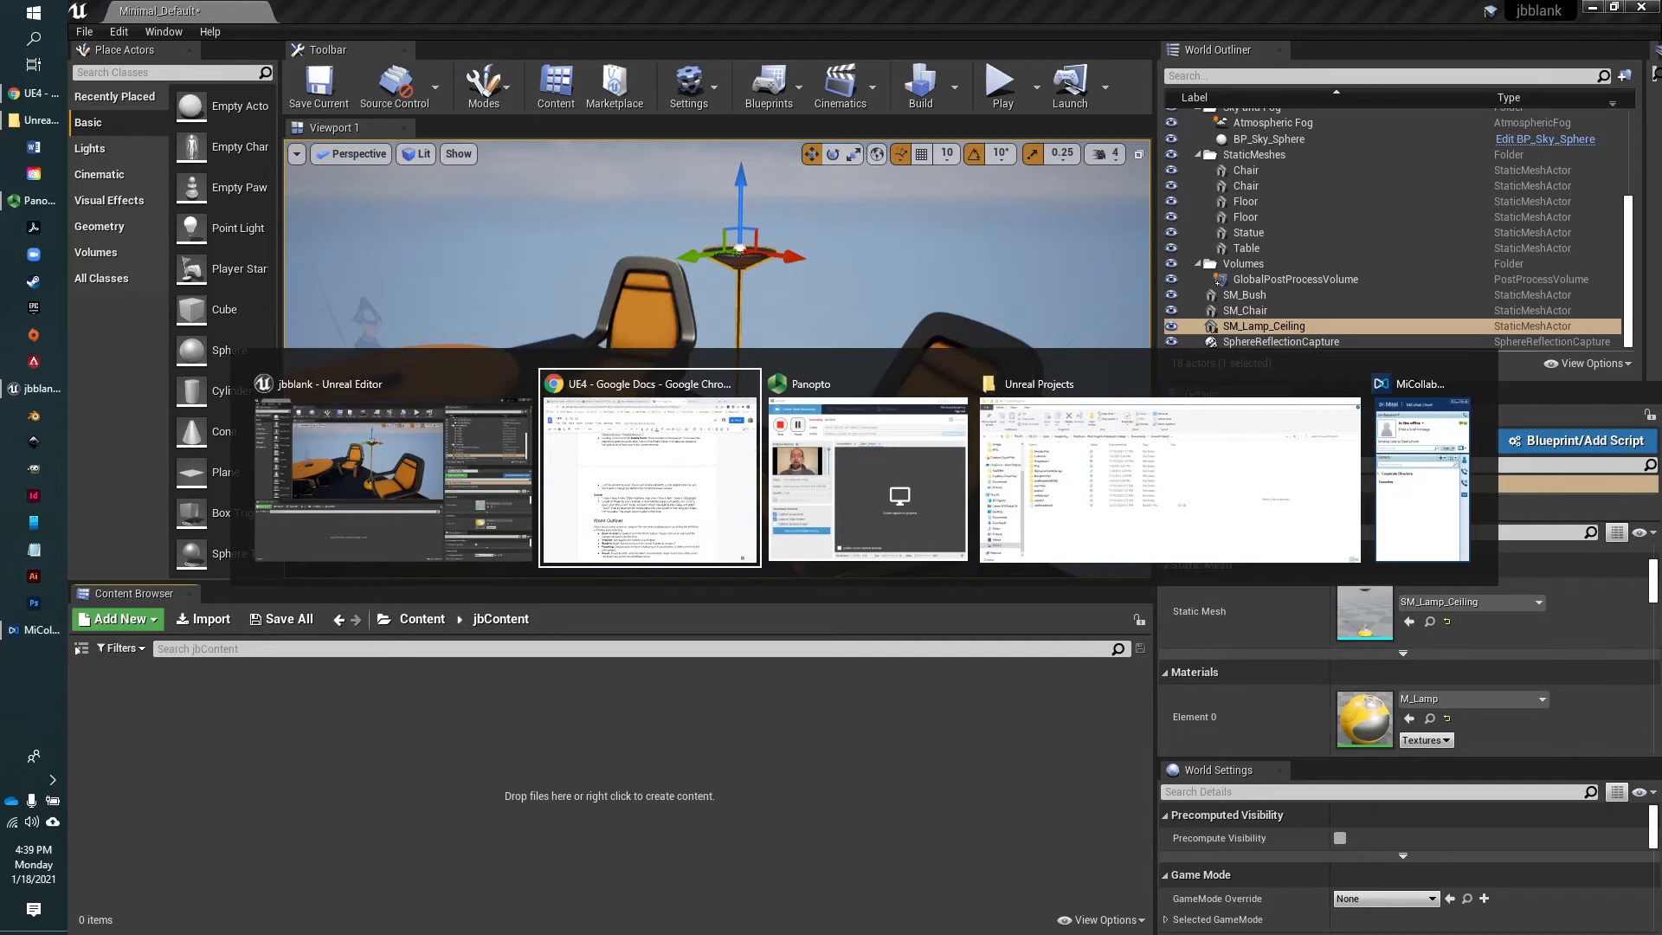
key("alt+Tab")
key("alt+Tab")
key("alt+Tab")
key("alt+Tab")
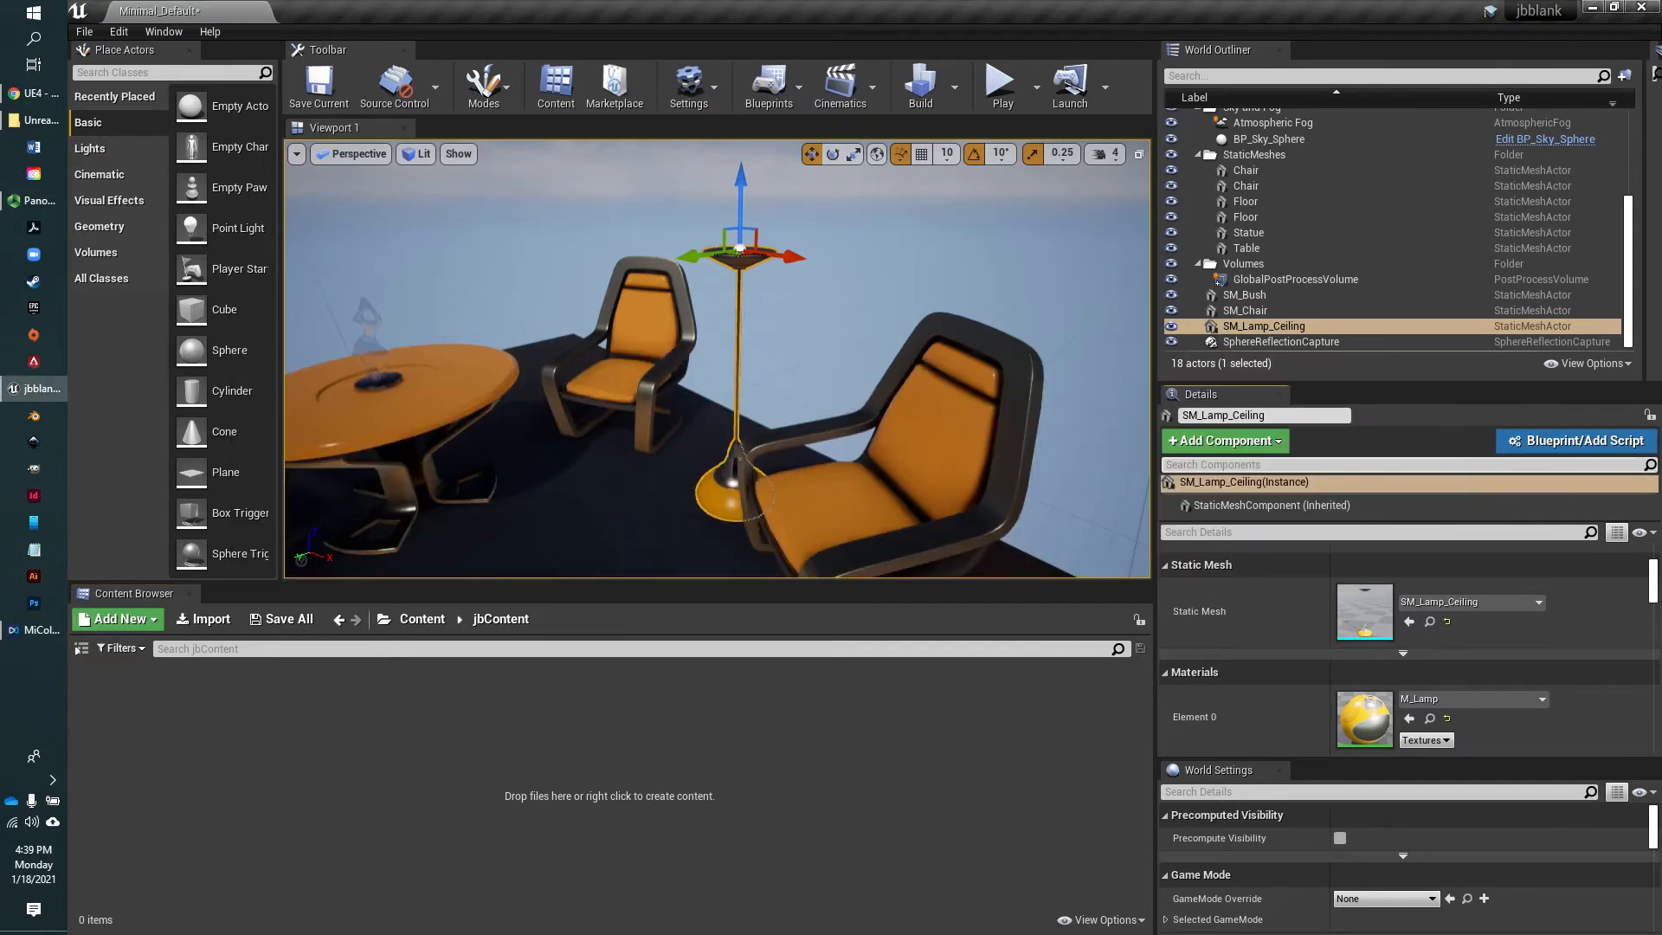
left_click_drag(1661, 260, 1012, 123)
left_click(724, 159)
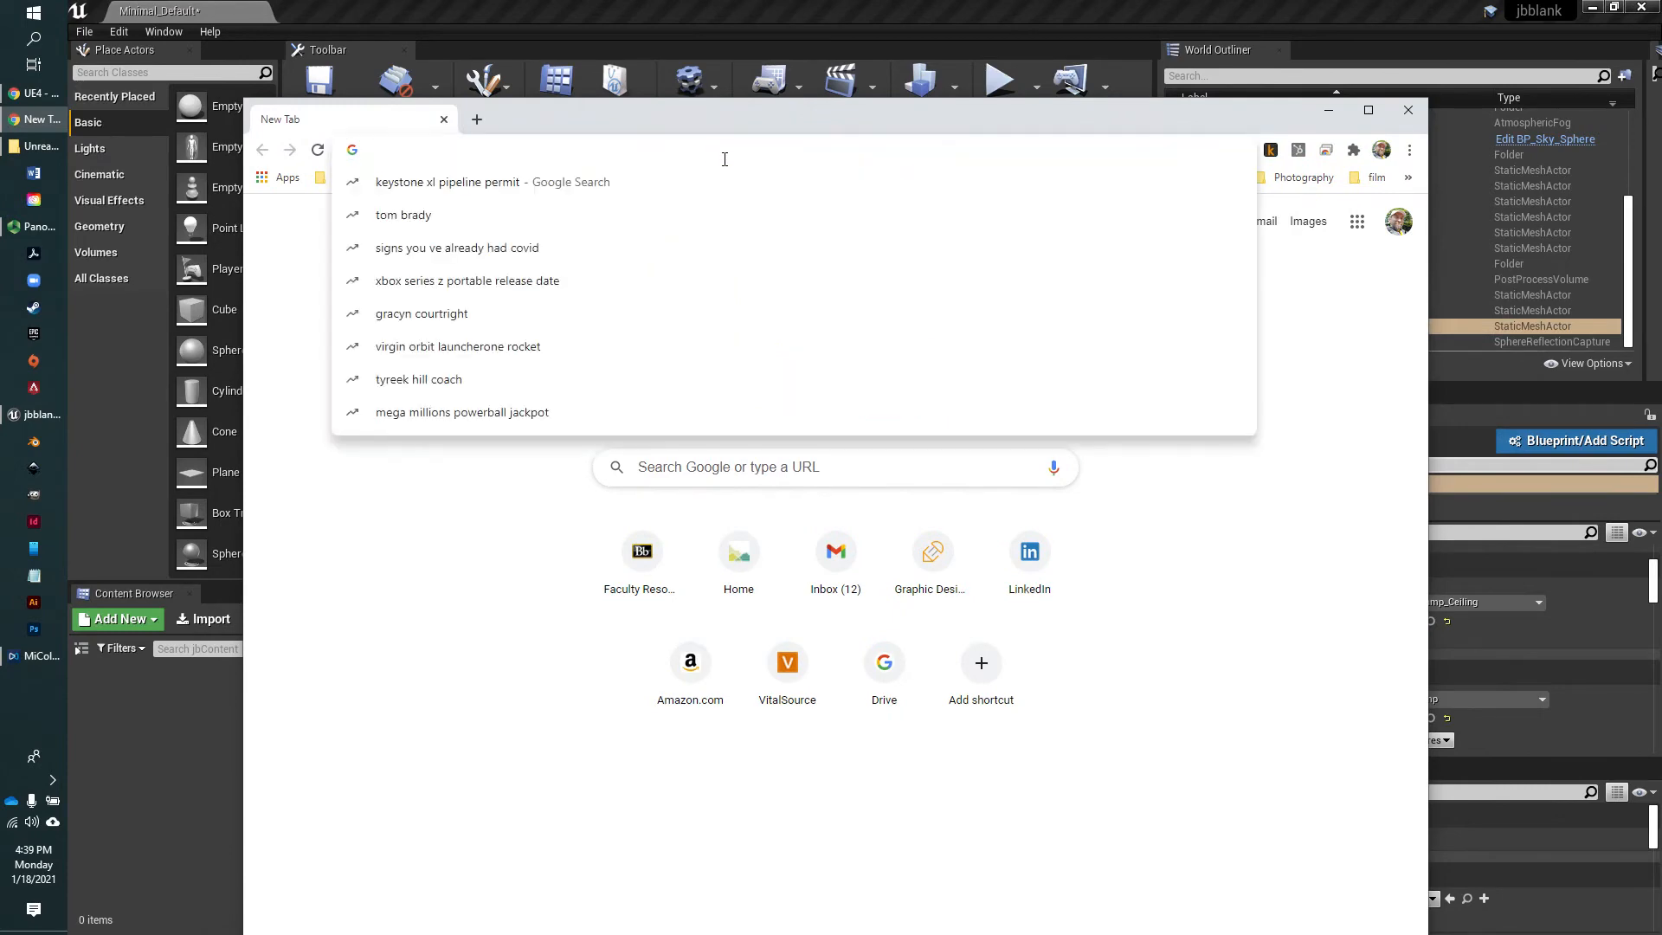
type("pexels.com")
key("Return")
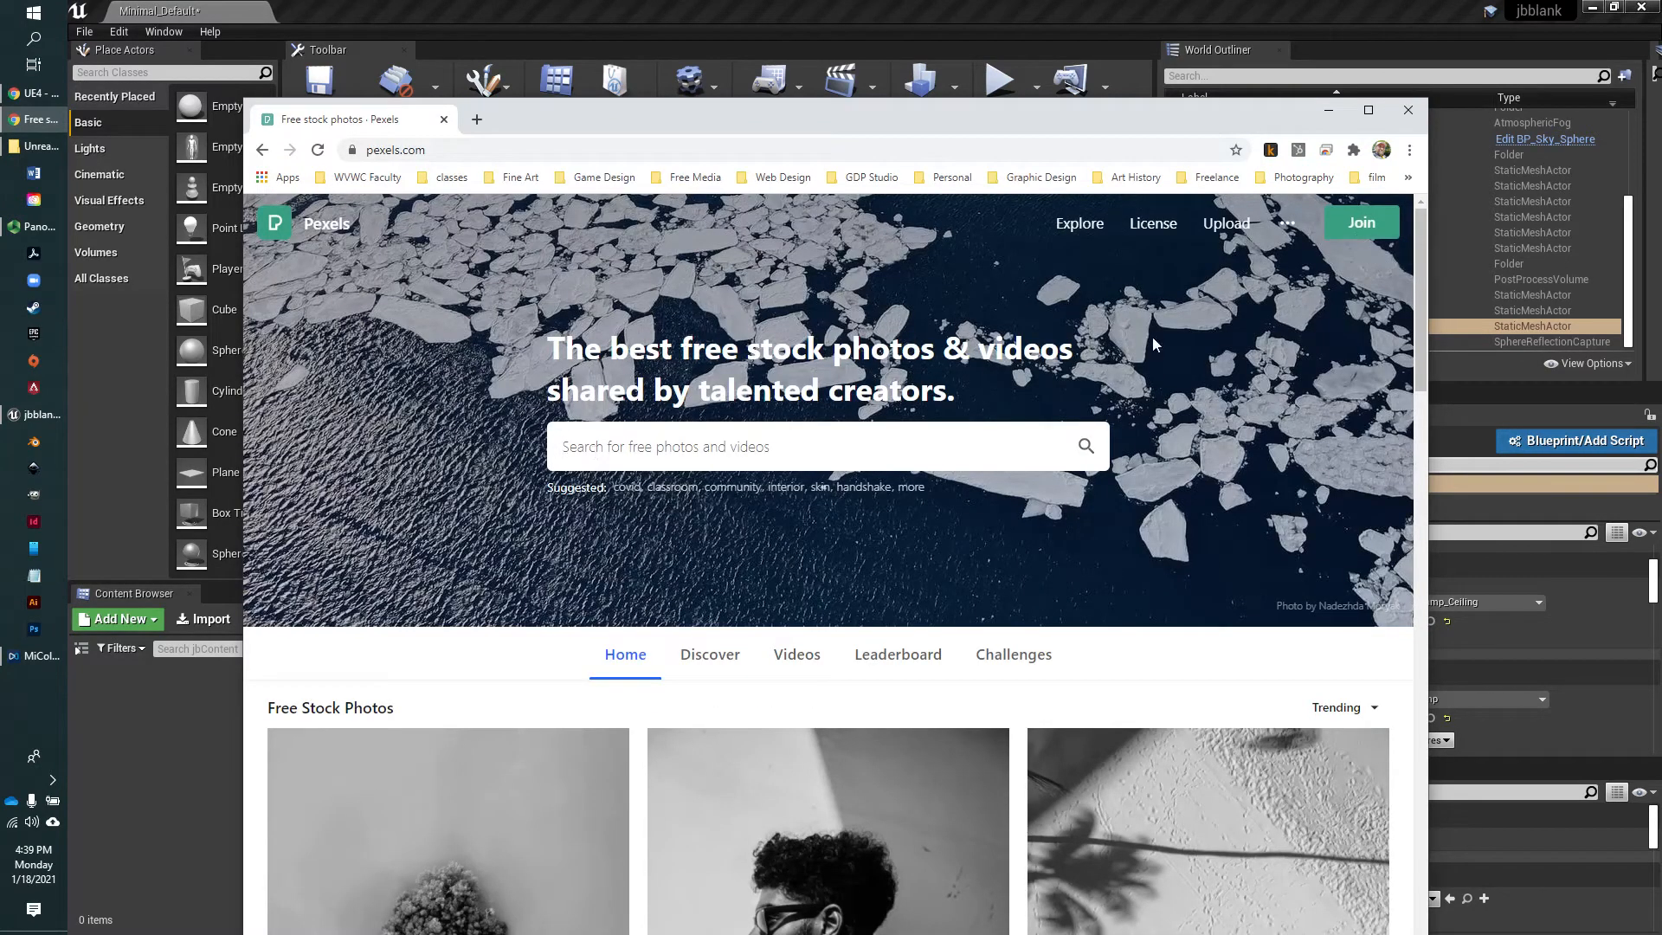
Search the Pexels stock photo library for "texture"
scroll(749, 585, "down", 1)
scroll(686, 561, "up", 1)
left_click(660, 449)
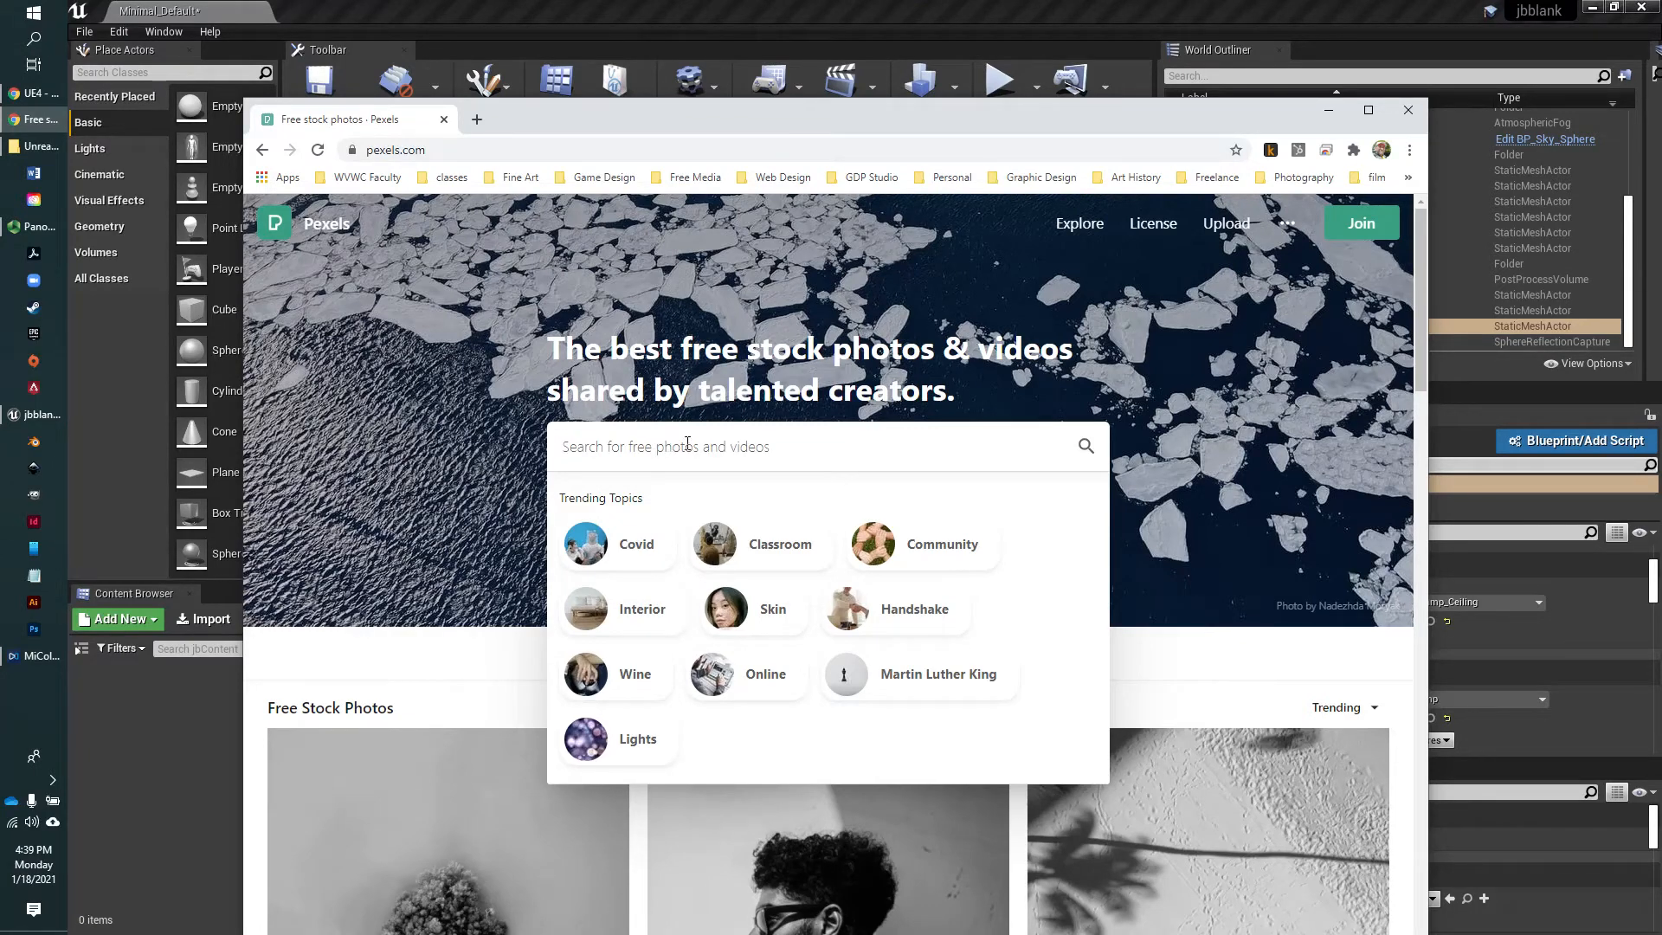
type("texture")
key("Return")
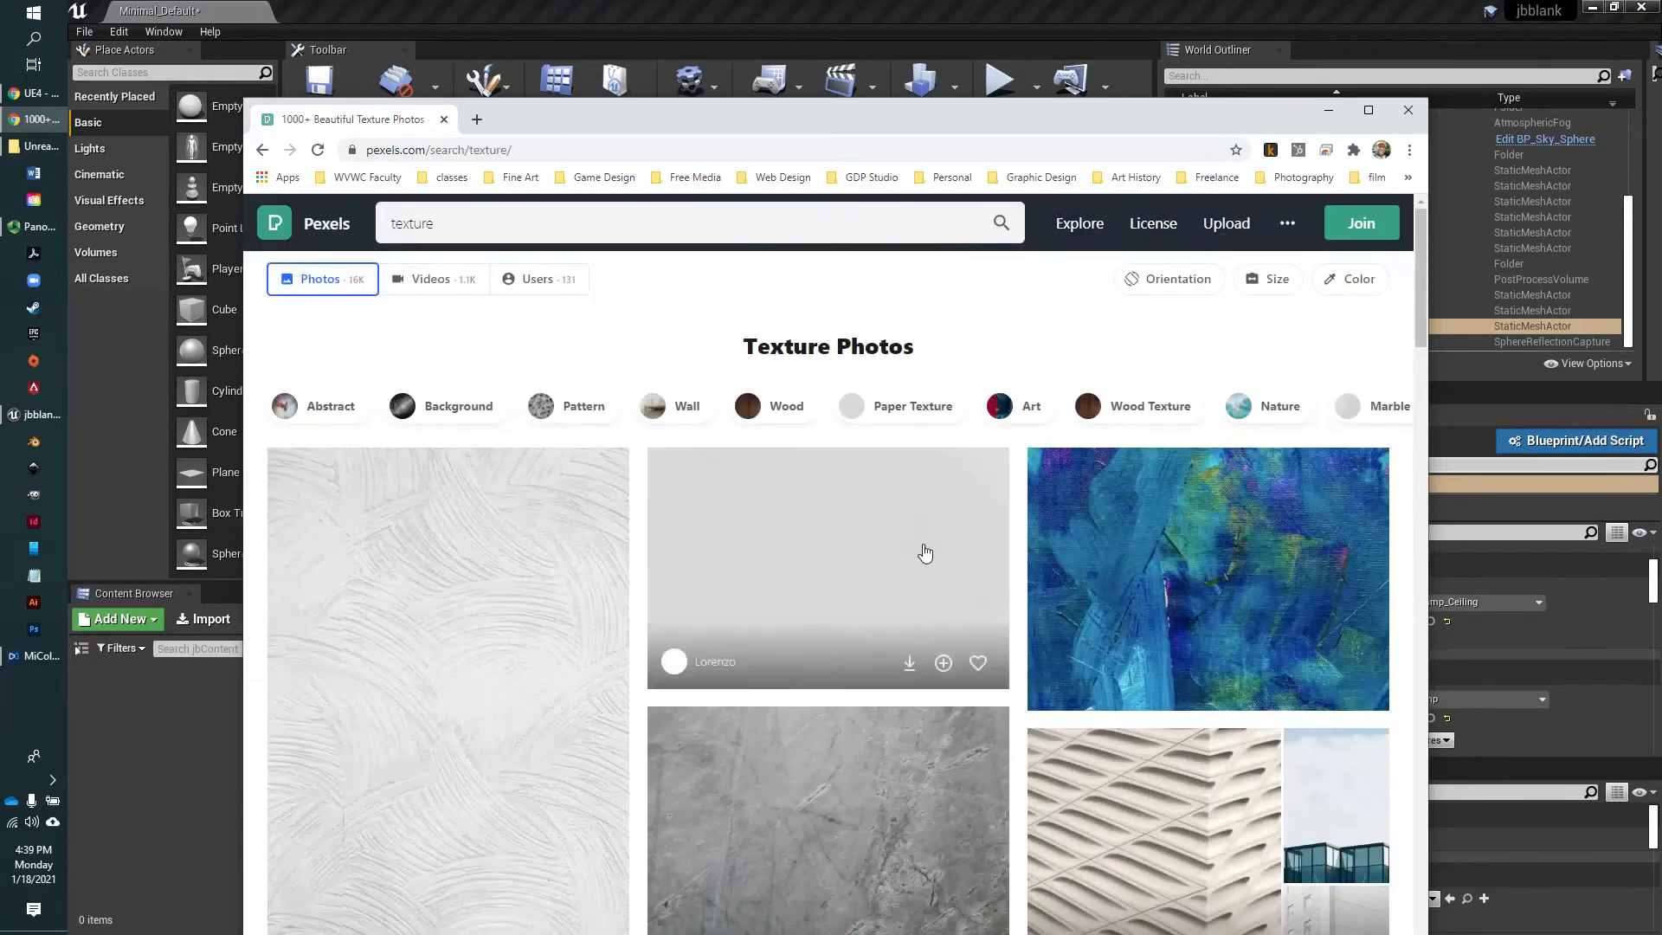
Download the yellow texture photo by FWStudio from the results and return to Unreal Editor
scroll(922, 558, "down", 3)
scroll(922, 574, "down", 6)
scroll(921, 575, "up", 2)
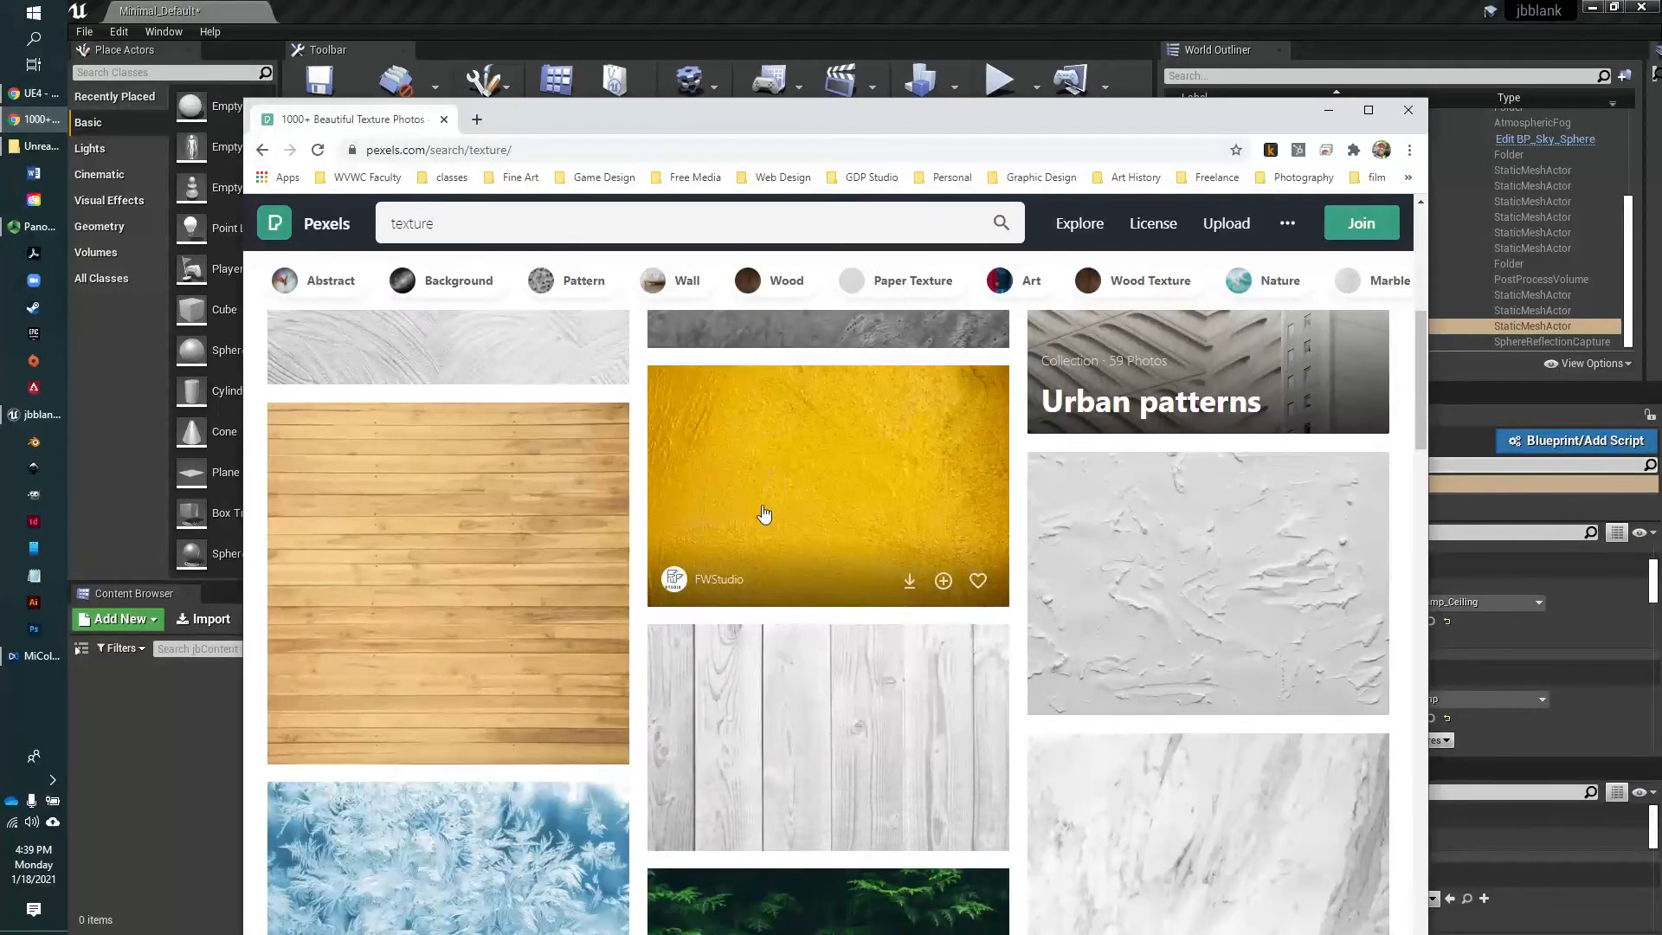
left_click(909, 580)
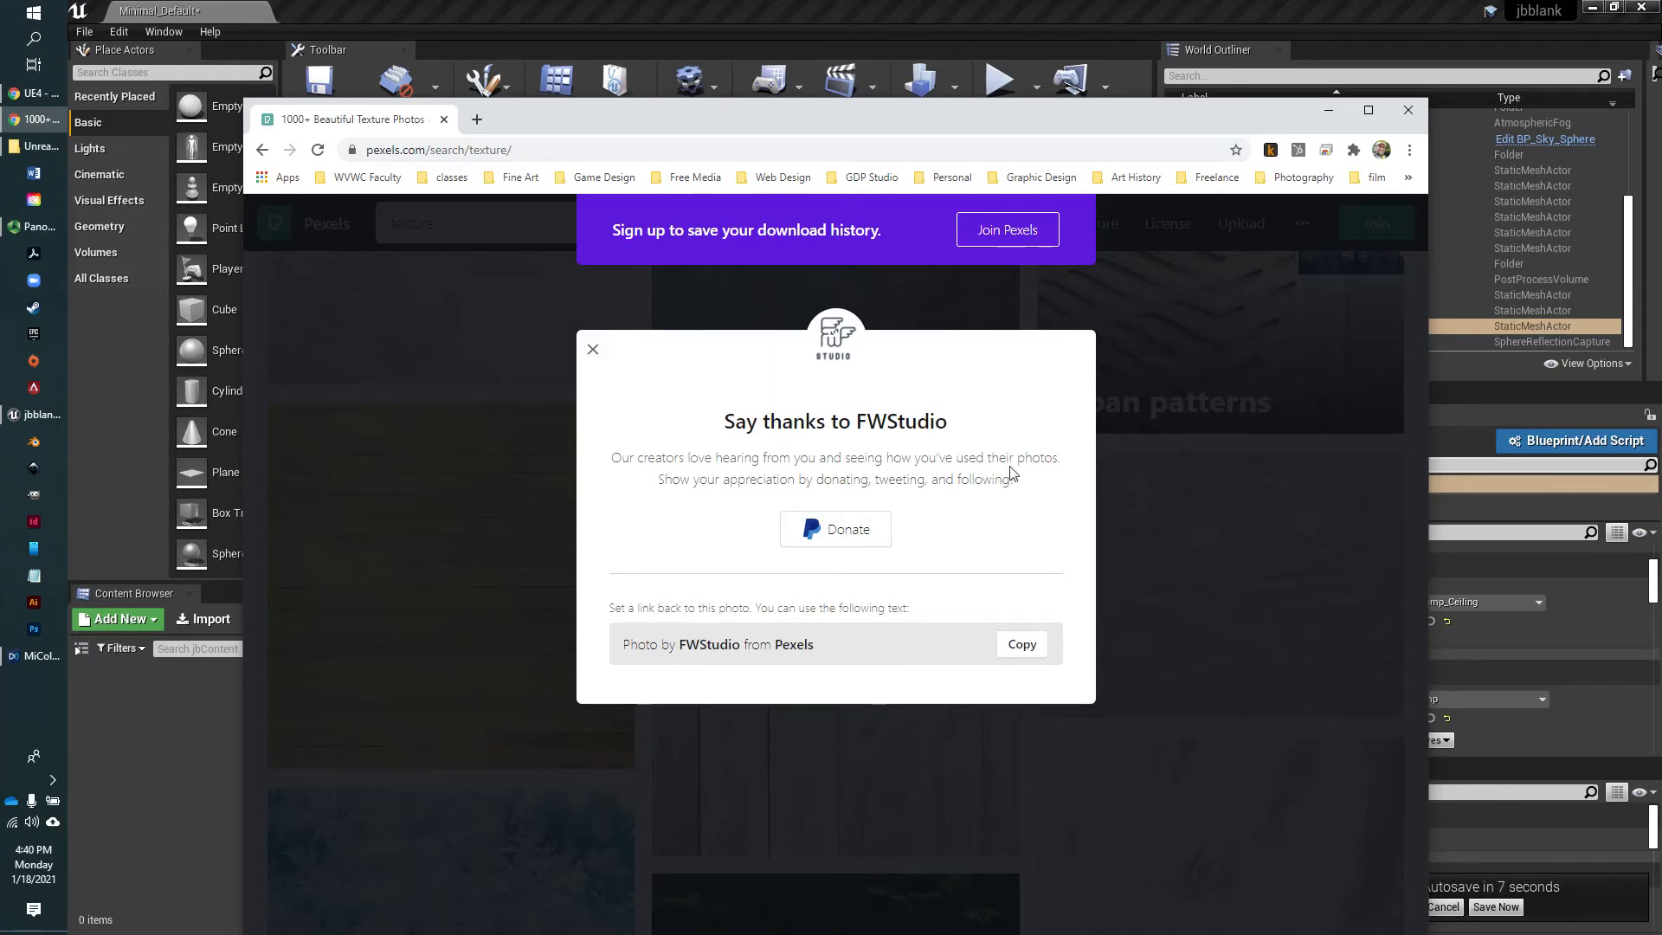
left_click(1226, 532)
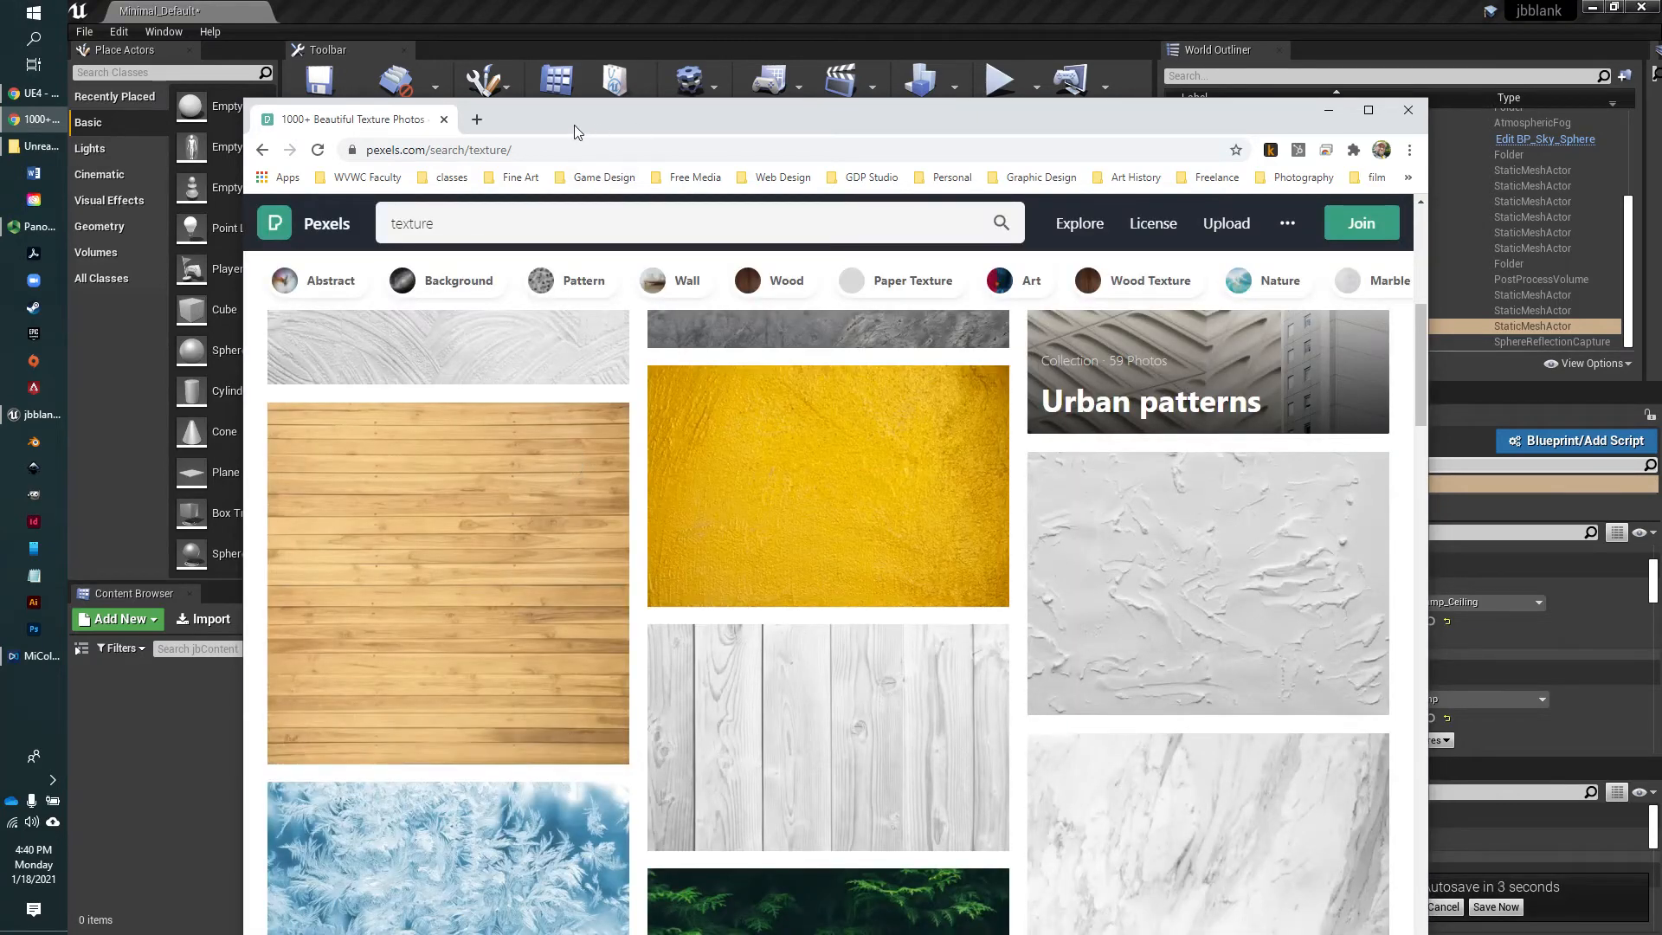
left_click(1310, 118)
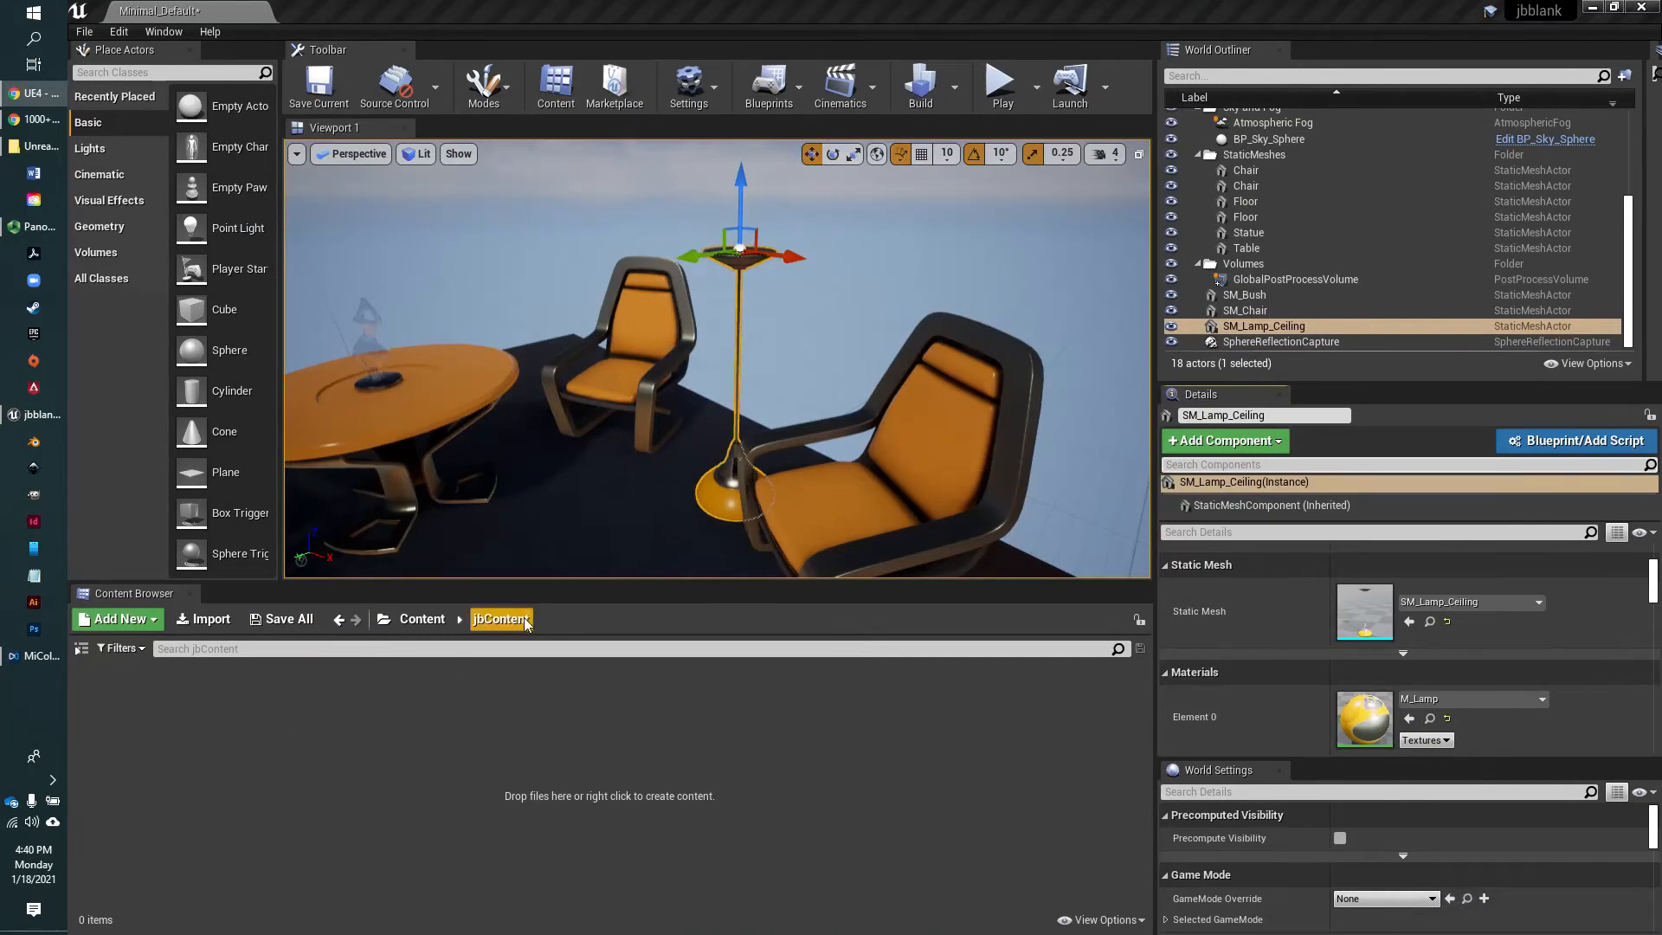
Import pexels-fwstudio-122458 from the Downloads folder into jbContent
left_click(207, 620)
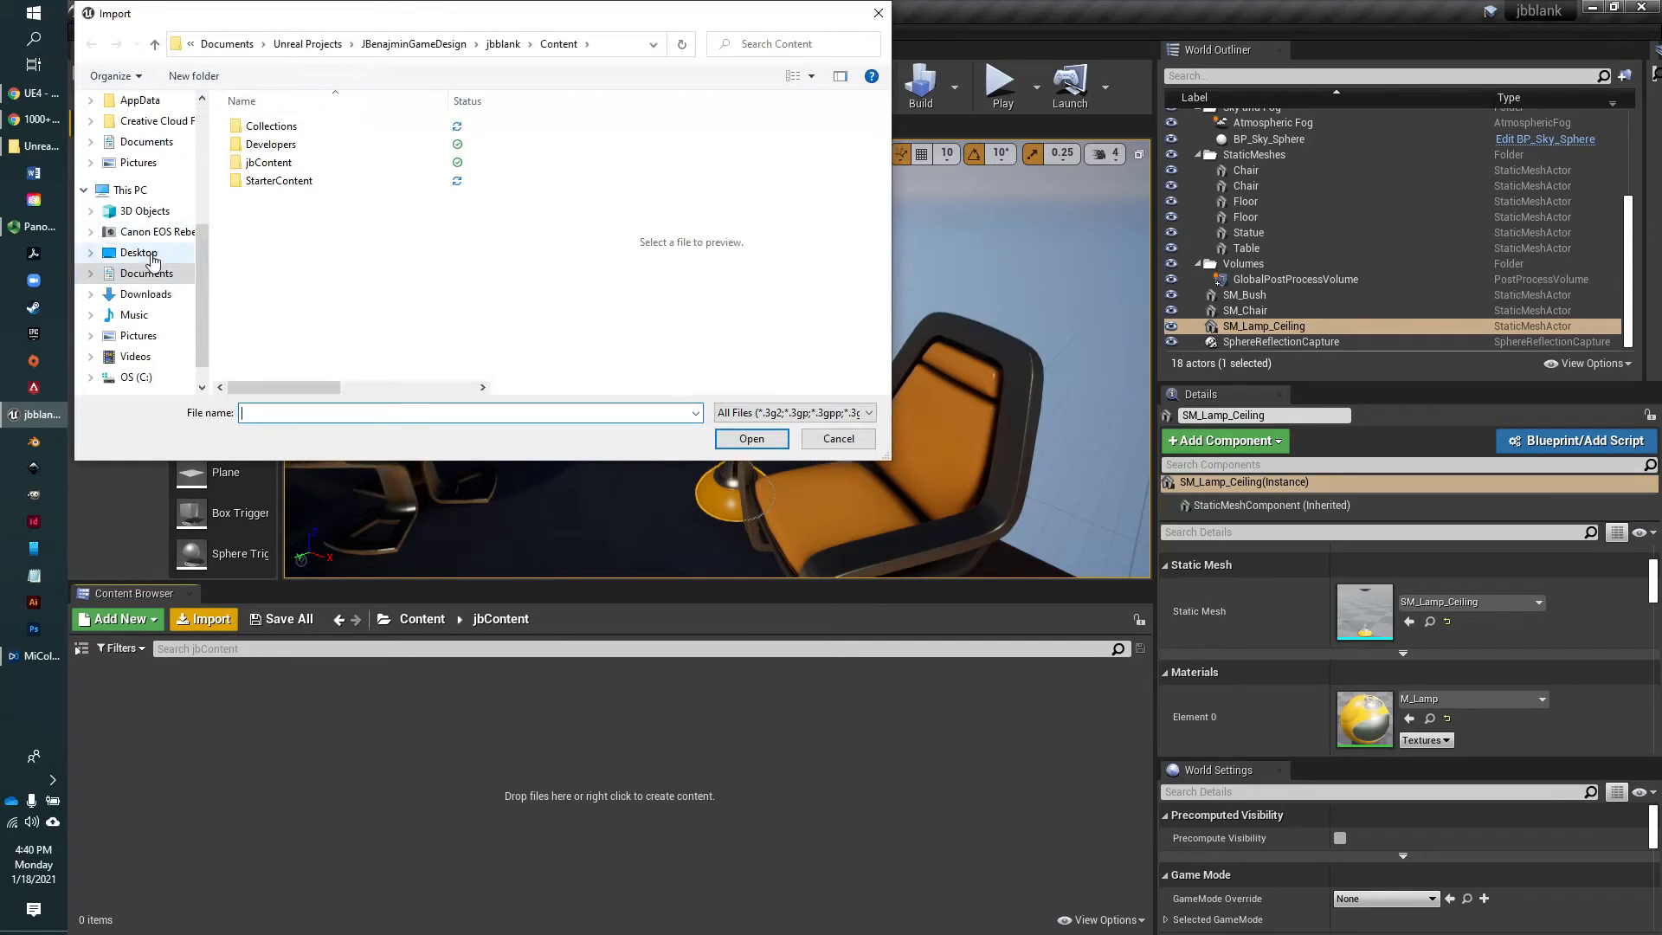
left_click(145, 295)
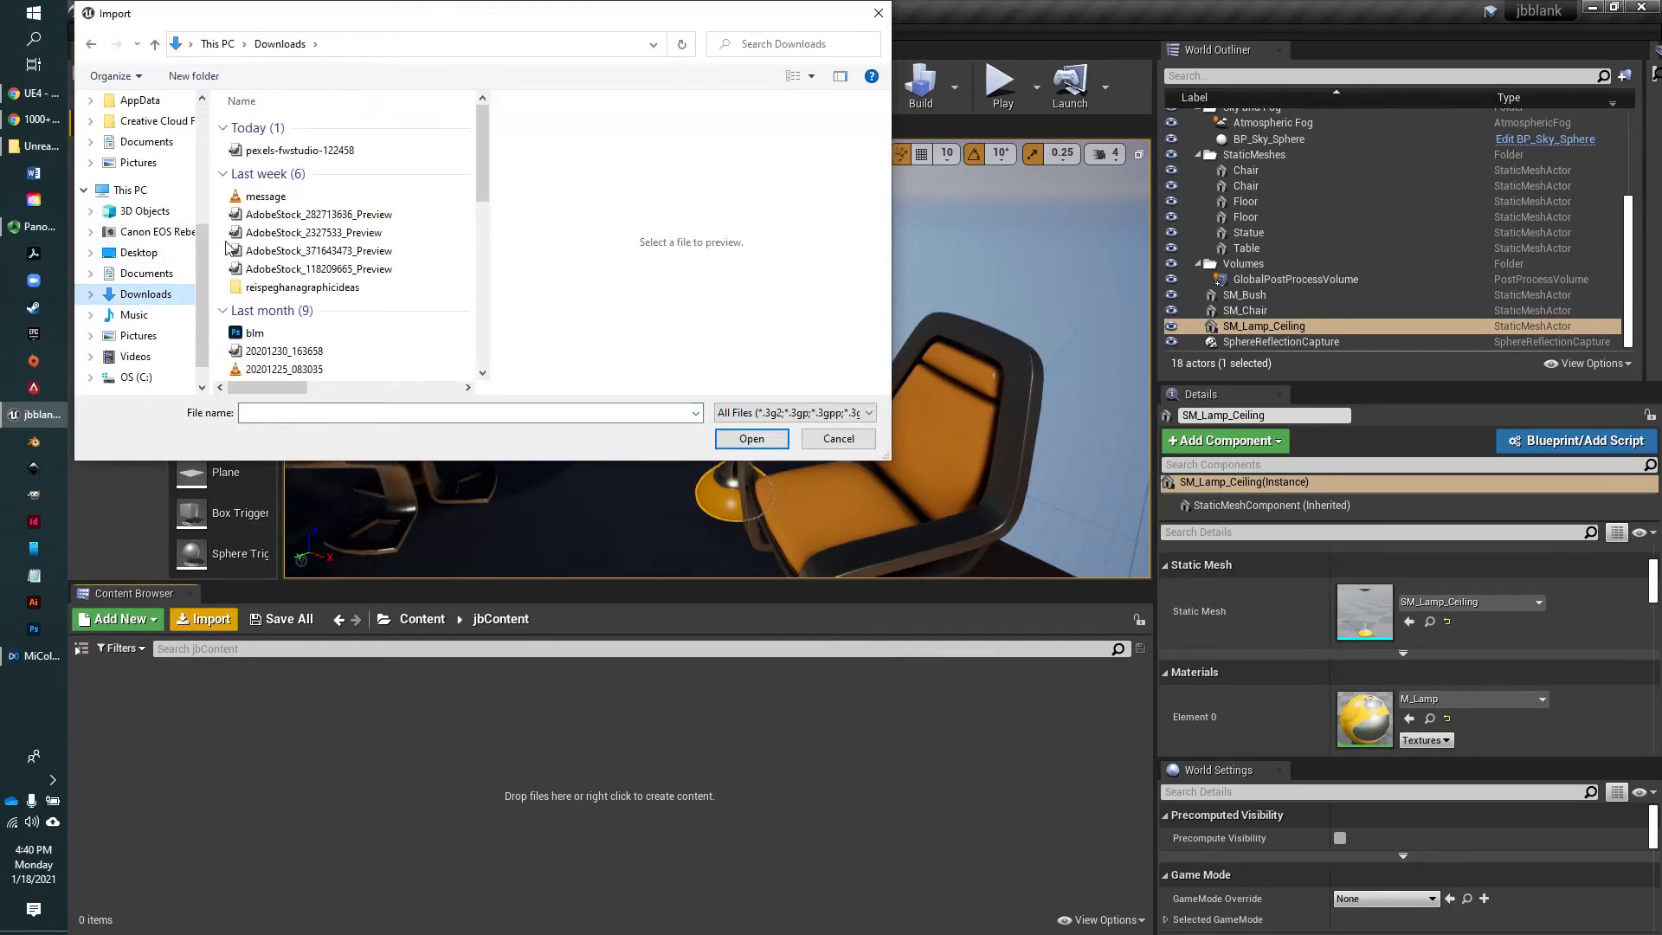
left_click(296, 150)
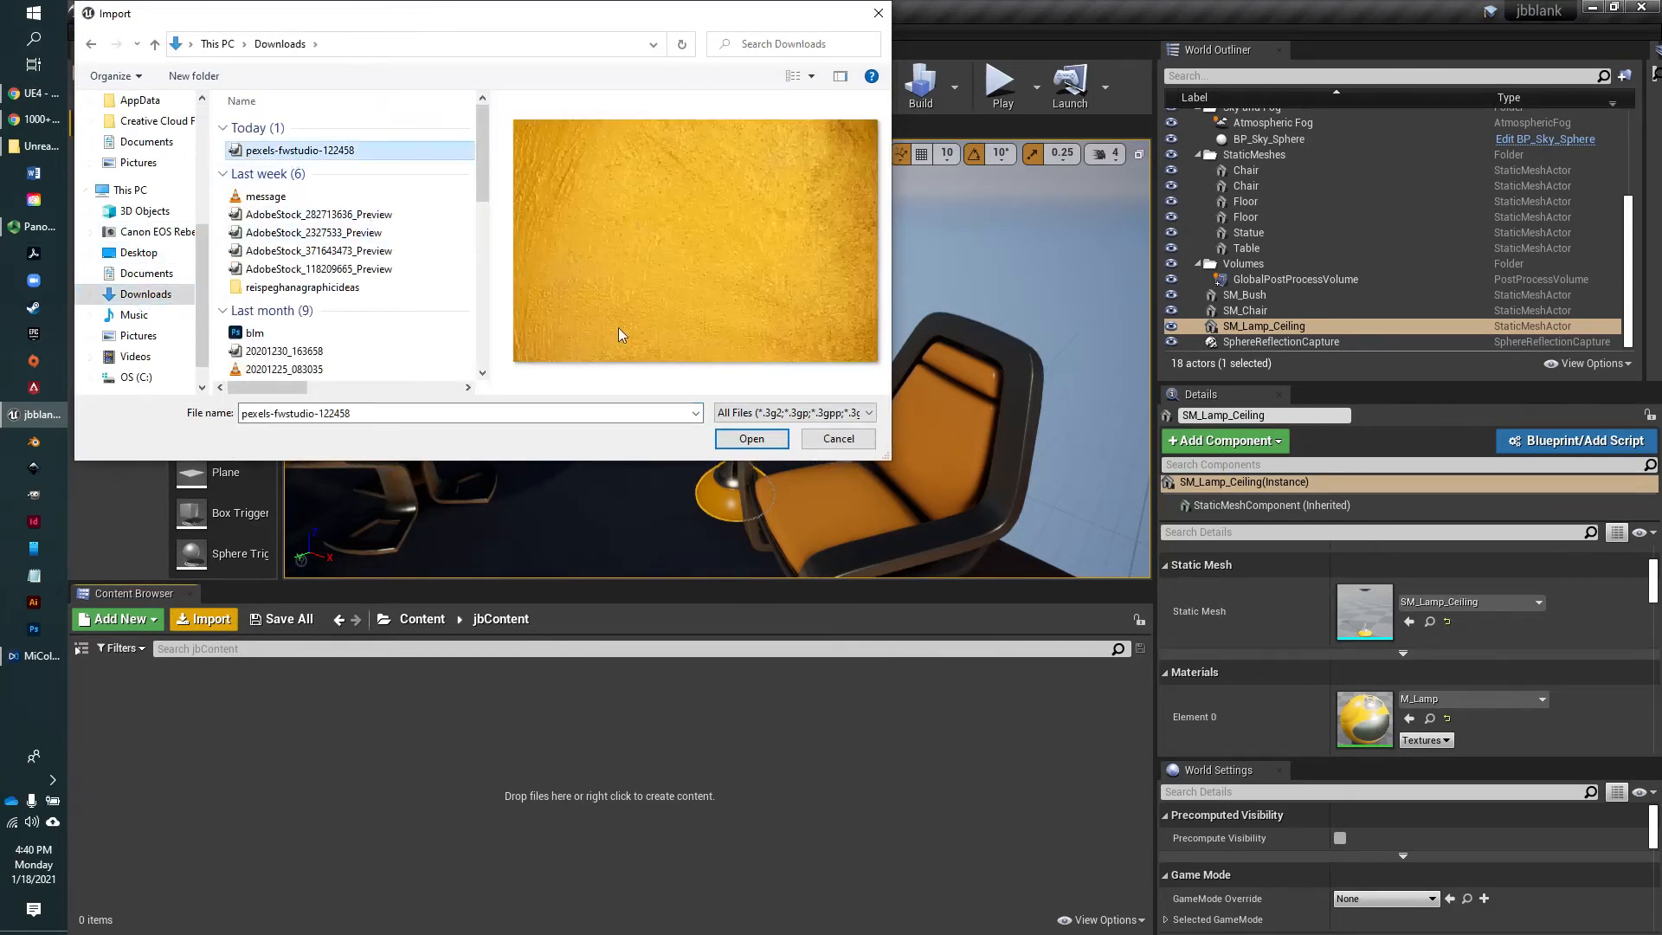
left_click(752, 439)
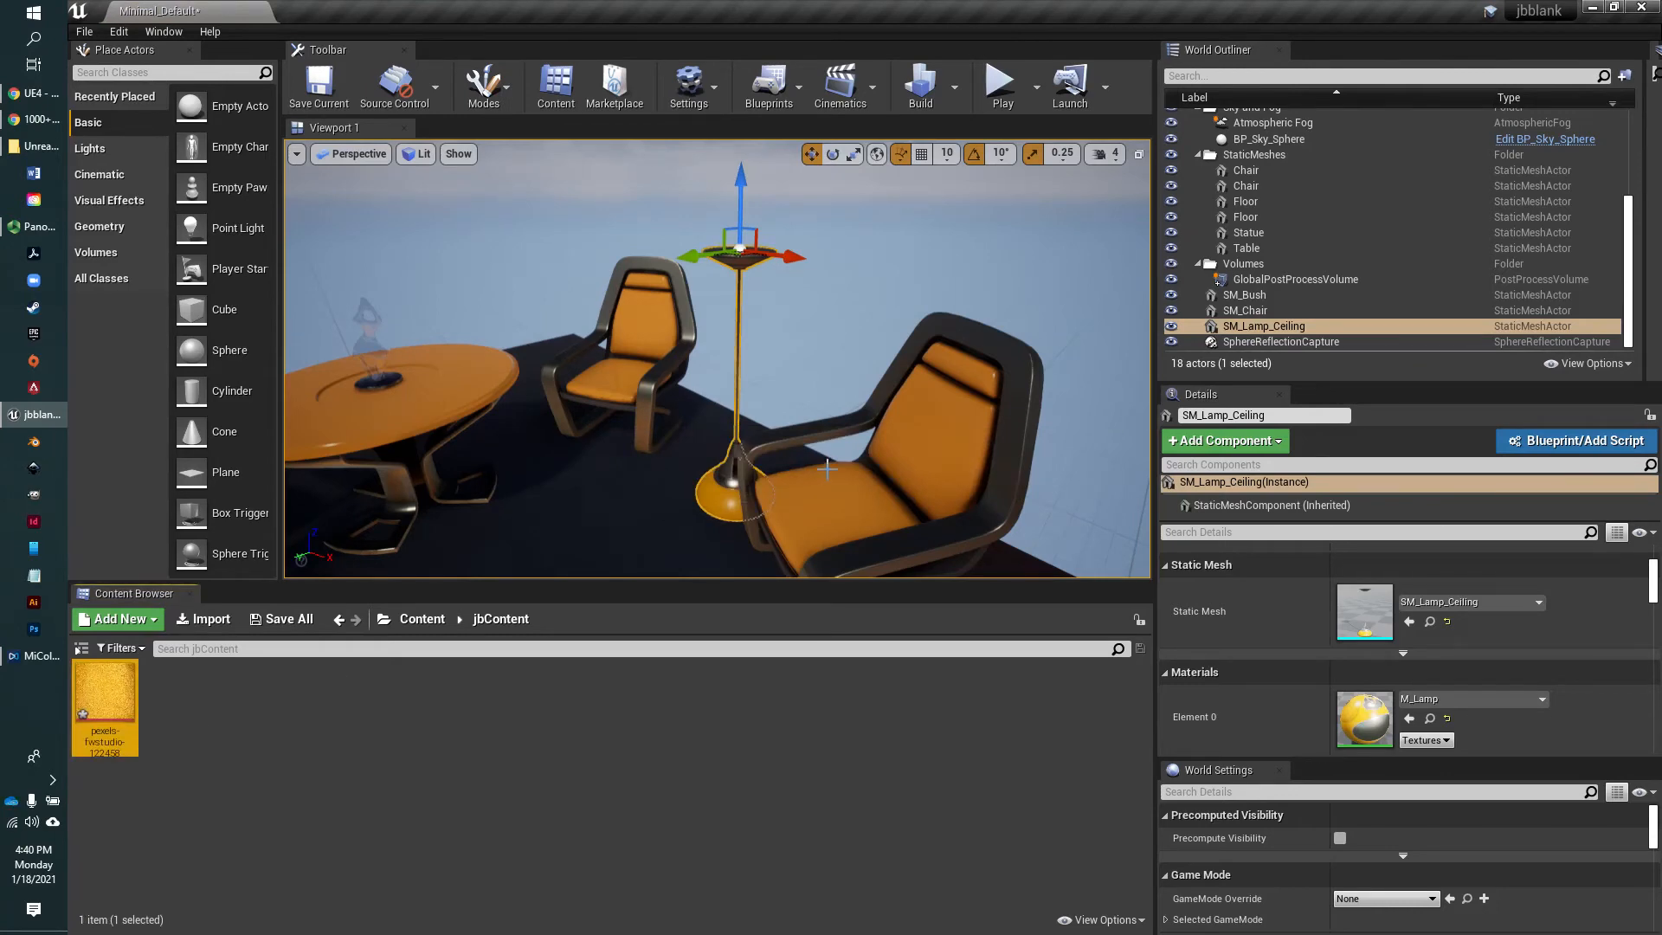
Place a basic cube at the floor's edge near the bush and raise it above the floor
right_click_drag(832, 447, 836, 447)
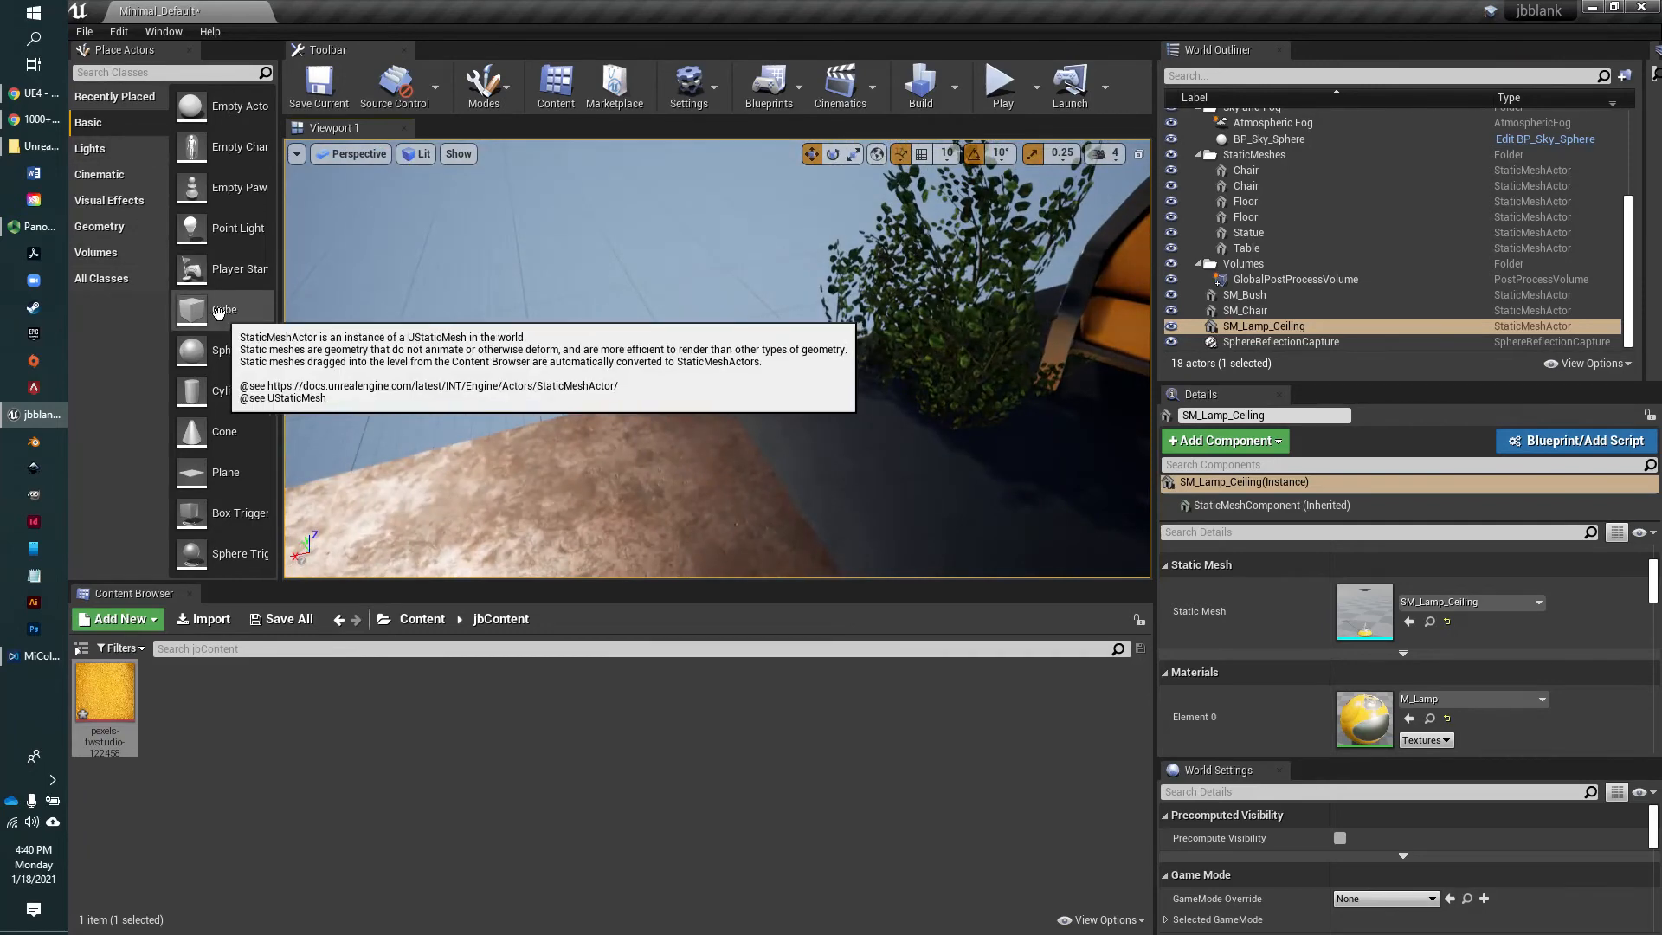
left_click_drag(192, 309, 653, 454)
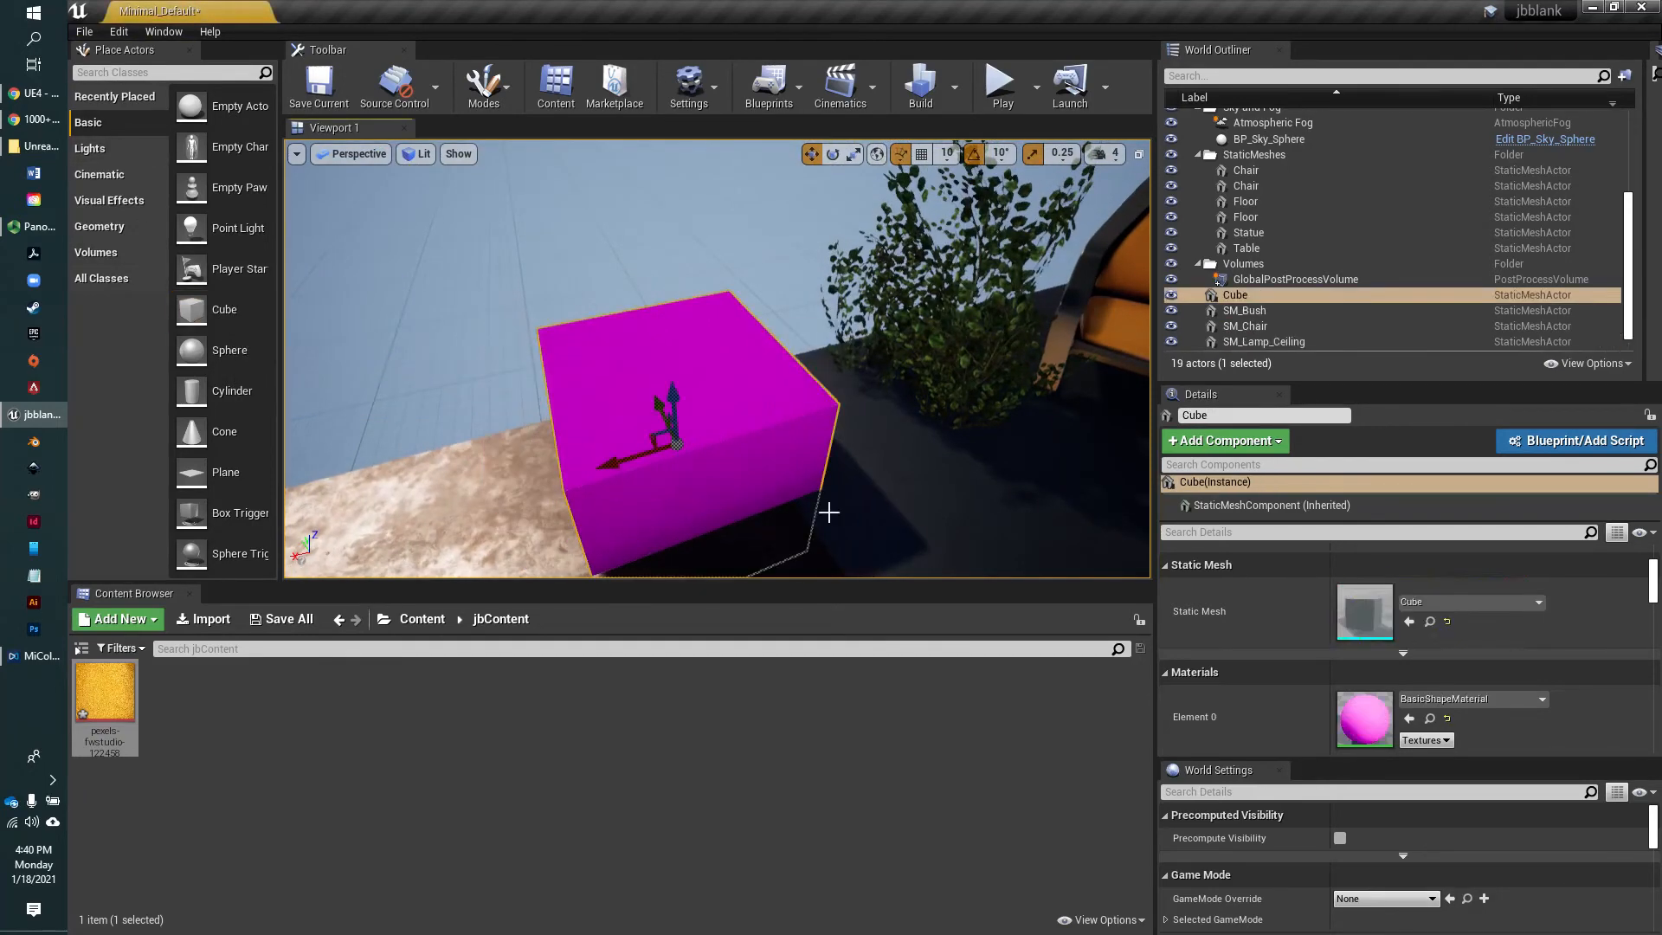
scroll(822, 511, "down", 3)
scroll(822, 511, "down", 1)
mouse_move(612, 506)
right_mouse_down()
mouse_move(641, 483)
mouse_move(612, 506)
right_mouse_up()
left_click_drag(605, 403, 596, 353)
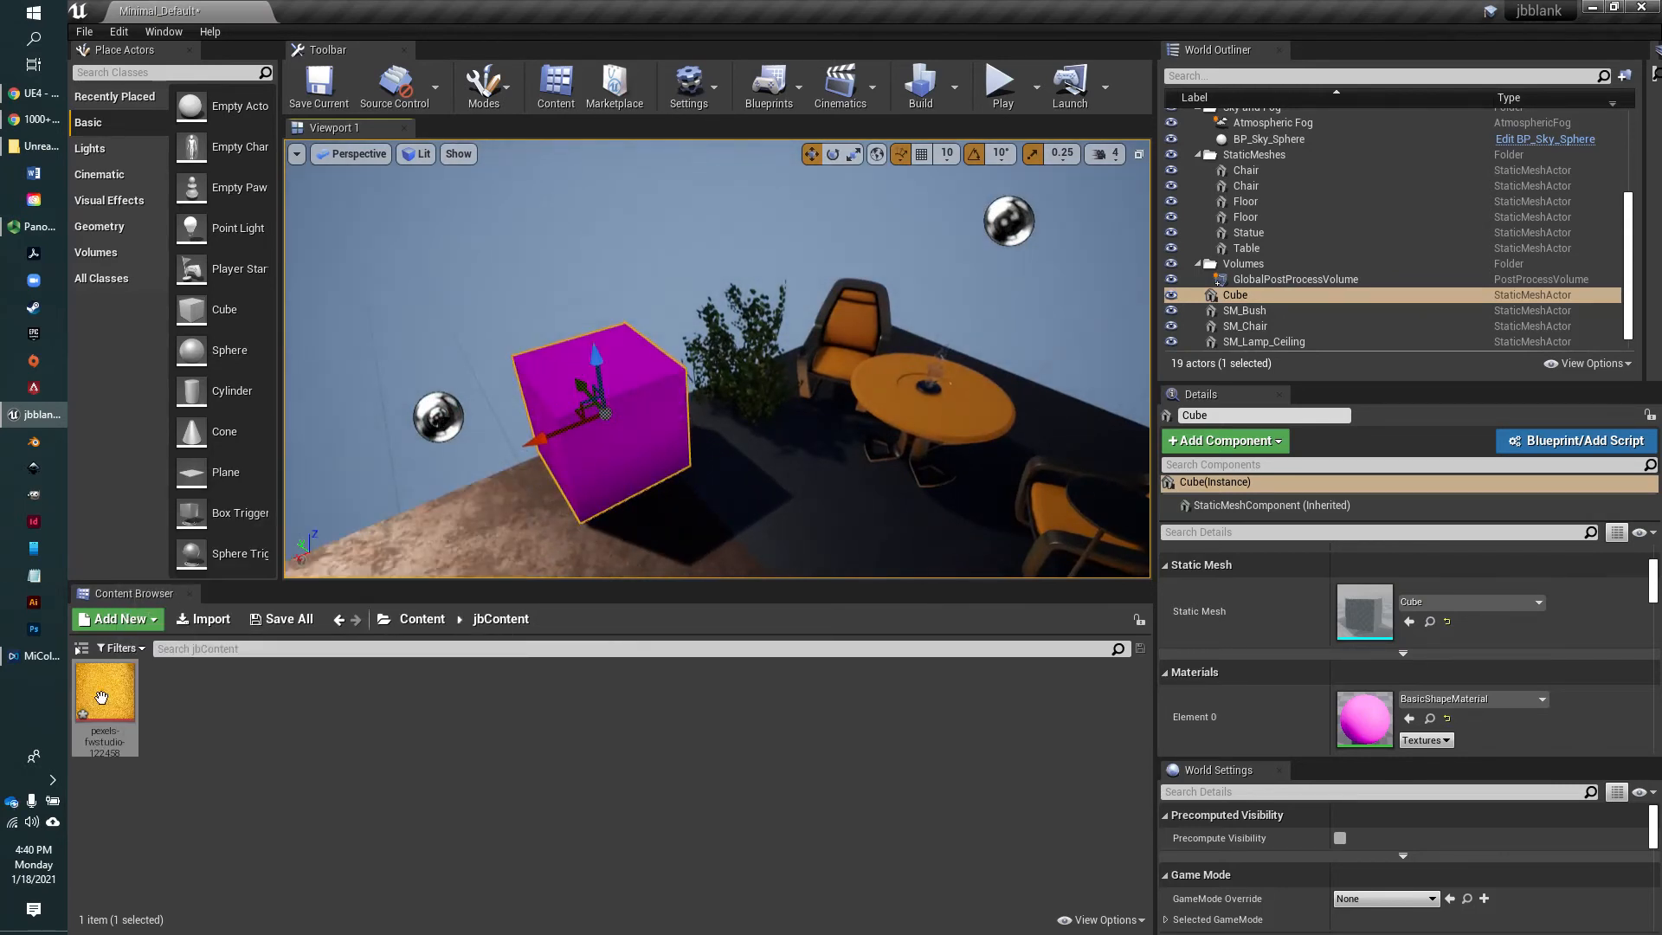
Apply the imported yellow pexels-fwstudio-122458 texture to the cube and inspect it from several angles
left_click_drag(101, 697, 580, 374)
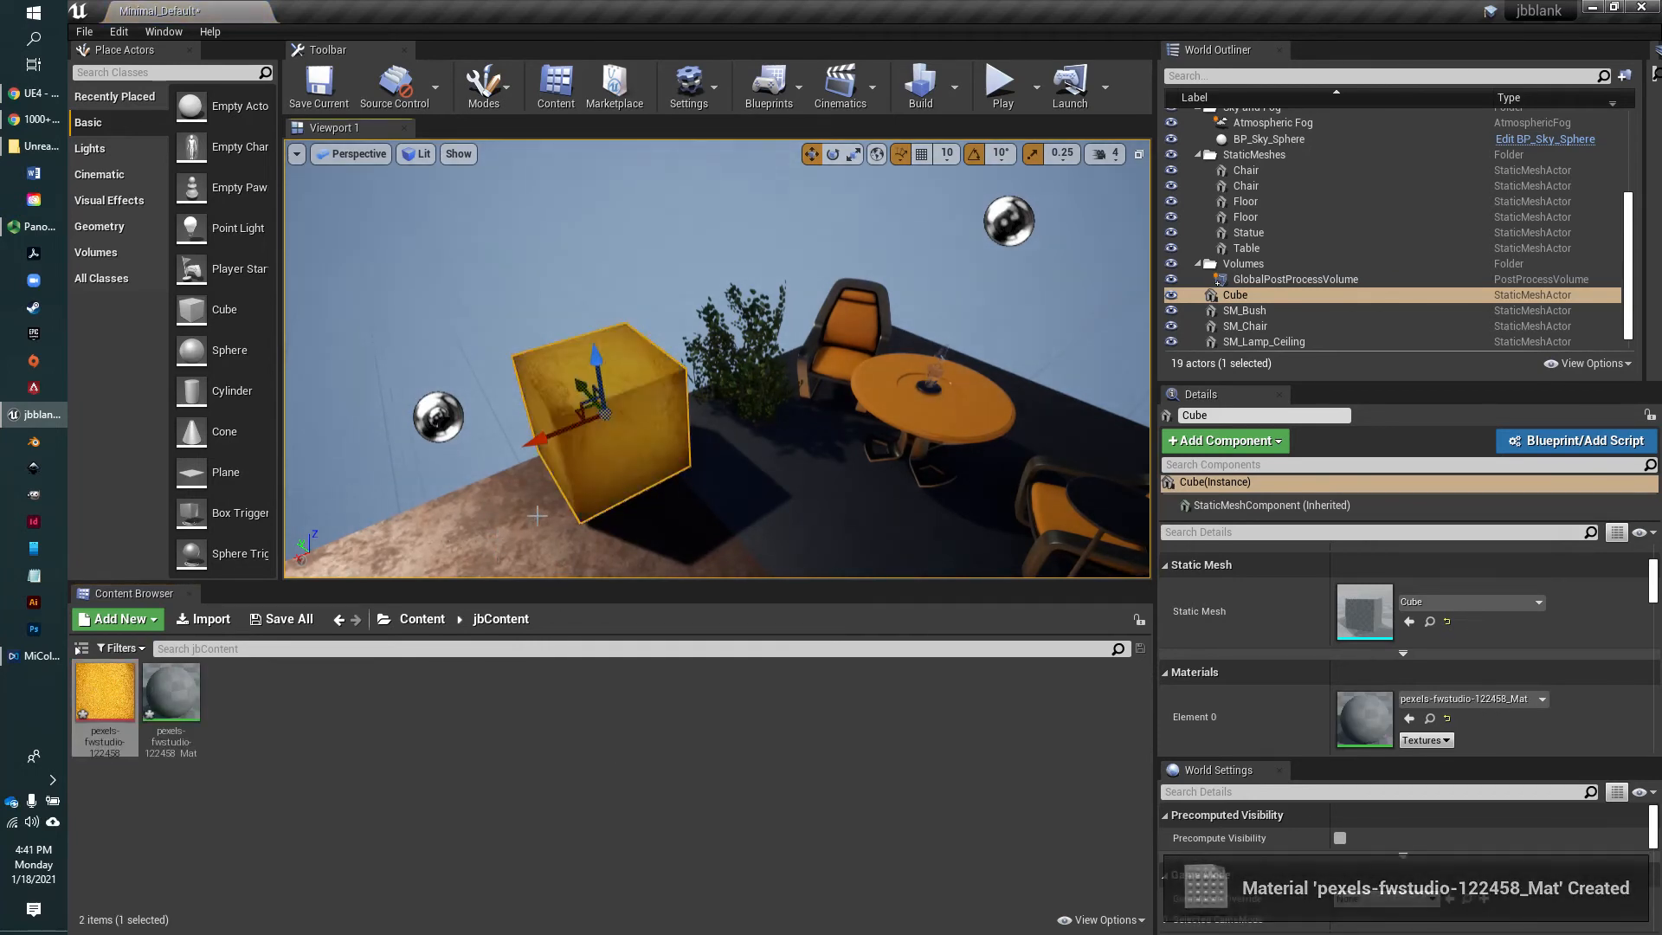
left_click_drag(504, 357, 623, 398, "alt")
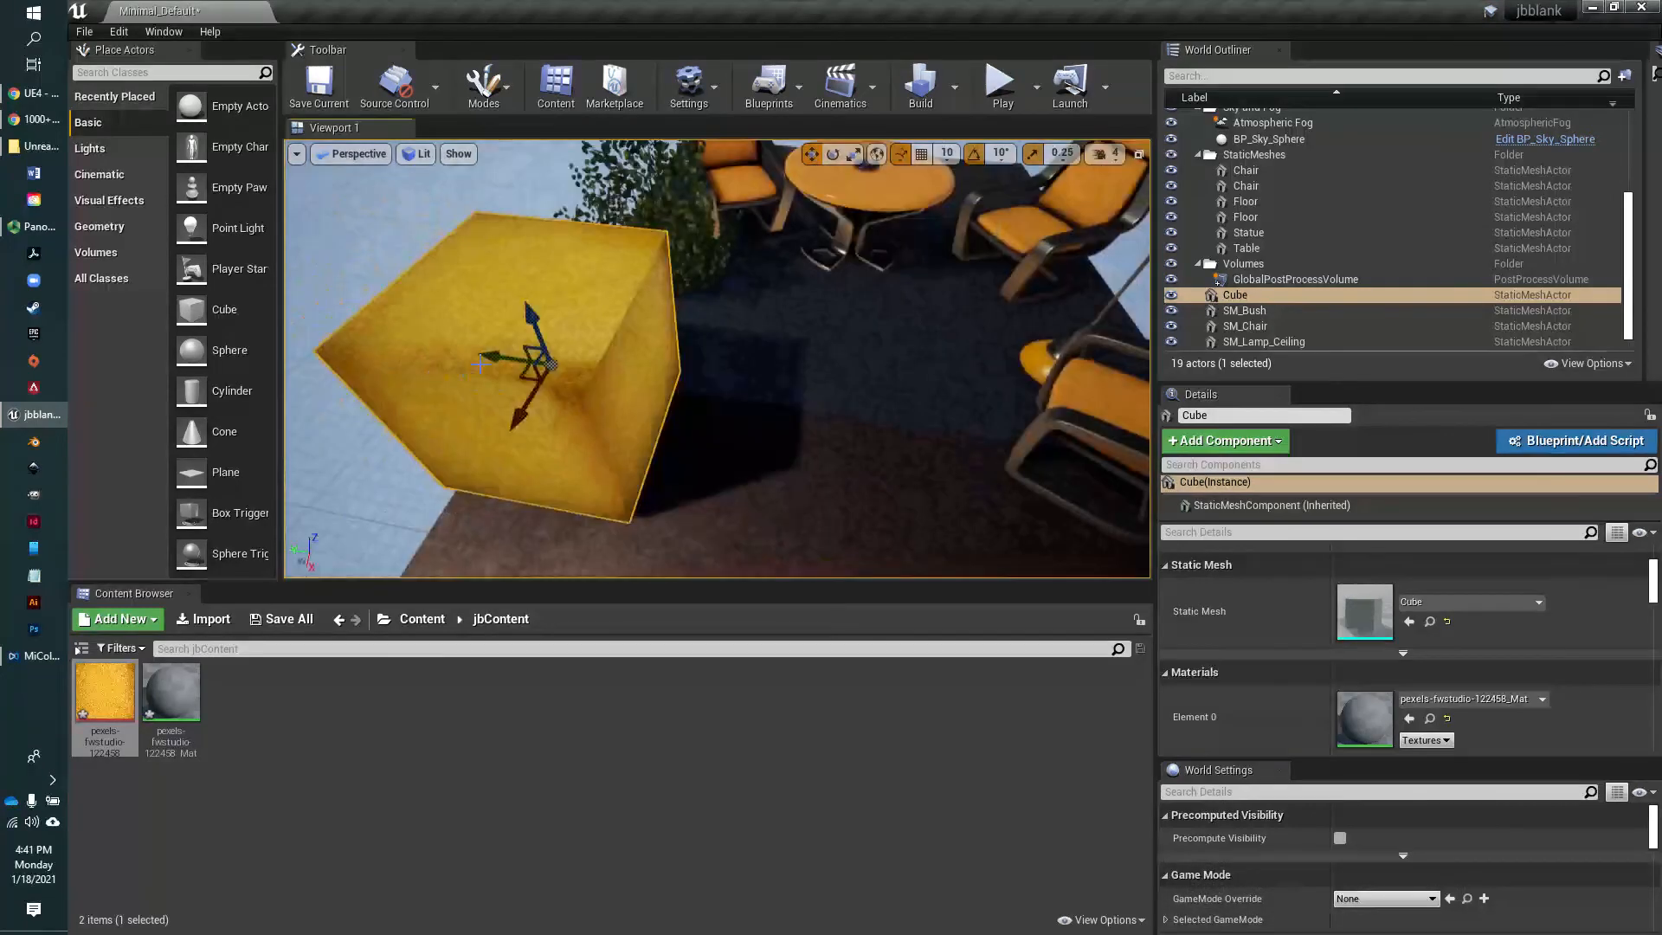
left_click_drag(503, 358, 529, 358, "alt")
key("s")
right_click_drag(554, 372, 524, 342)
scroll(752, 524, "up", 3)
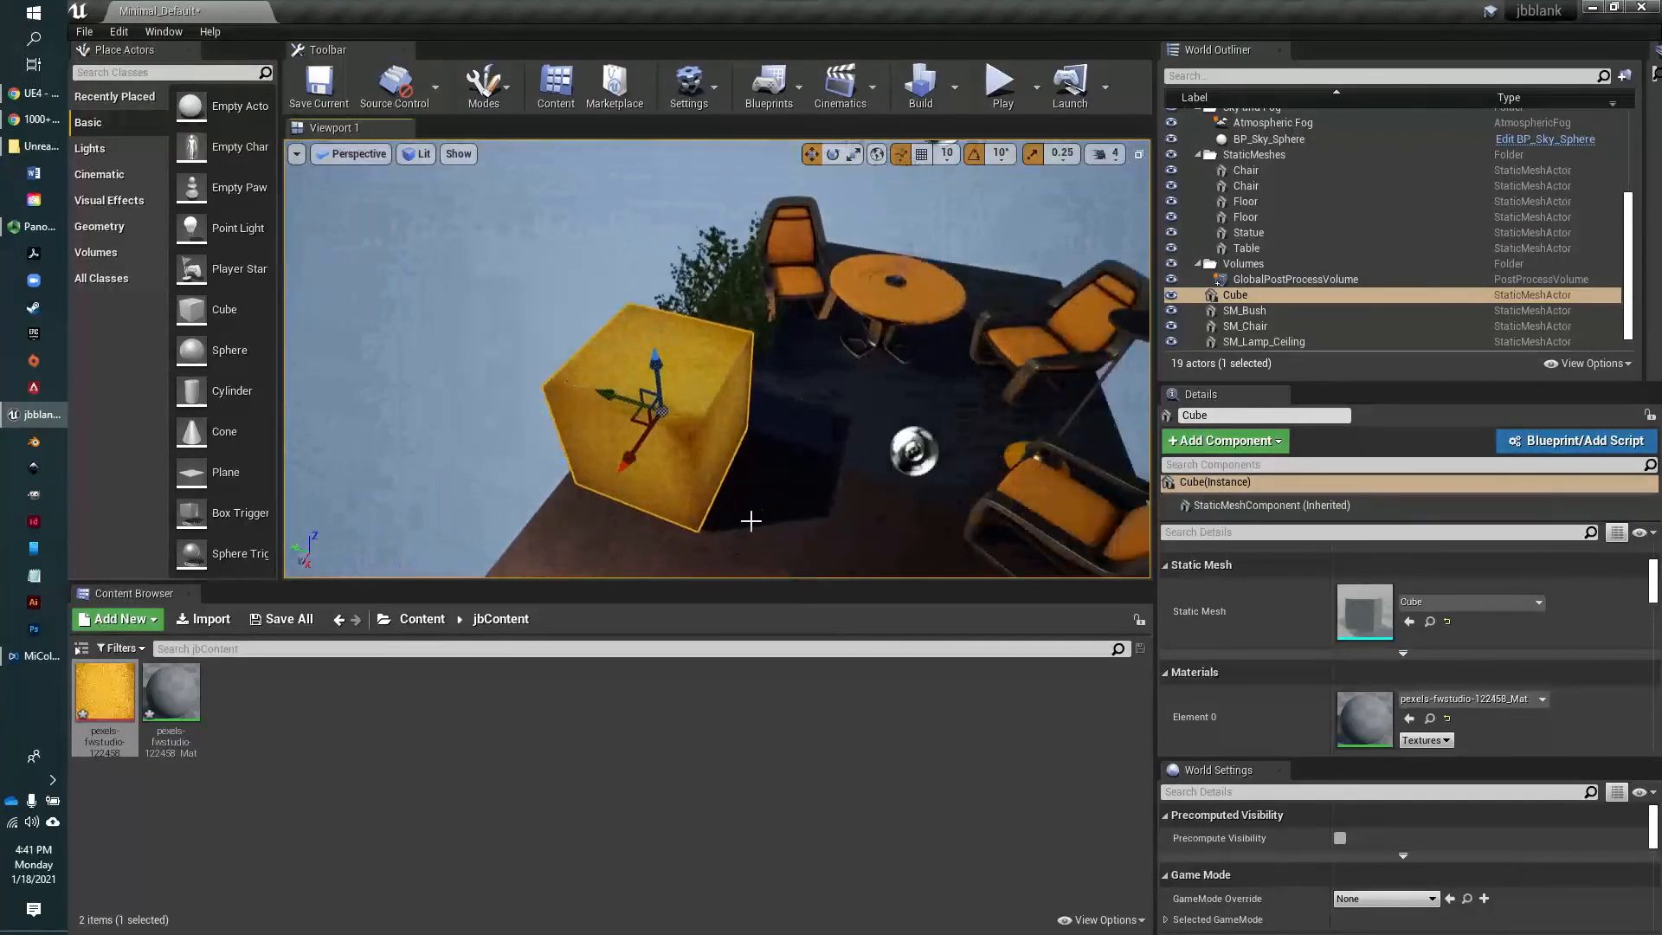
mouse_move(752, 527)
right_mouse_down()
mouse_move(729, 548)
mouse_move(674, 530)
mouse_move(778, 542)
right_mouse_up()
scroll(754, 543, "up", 5)
scroll(758, 544, "down", 6)
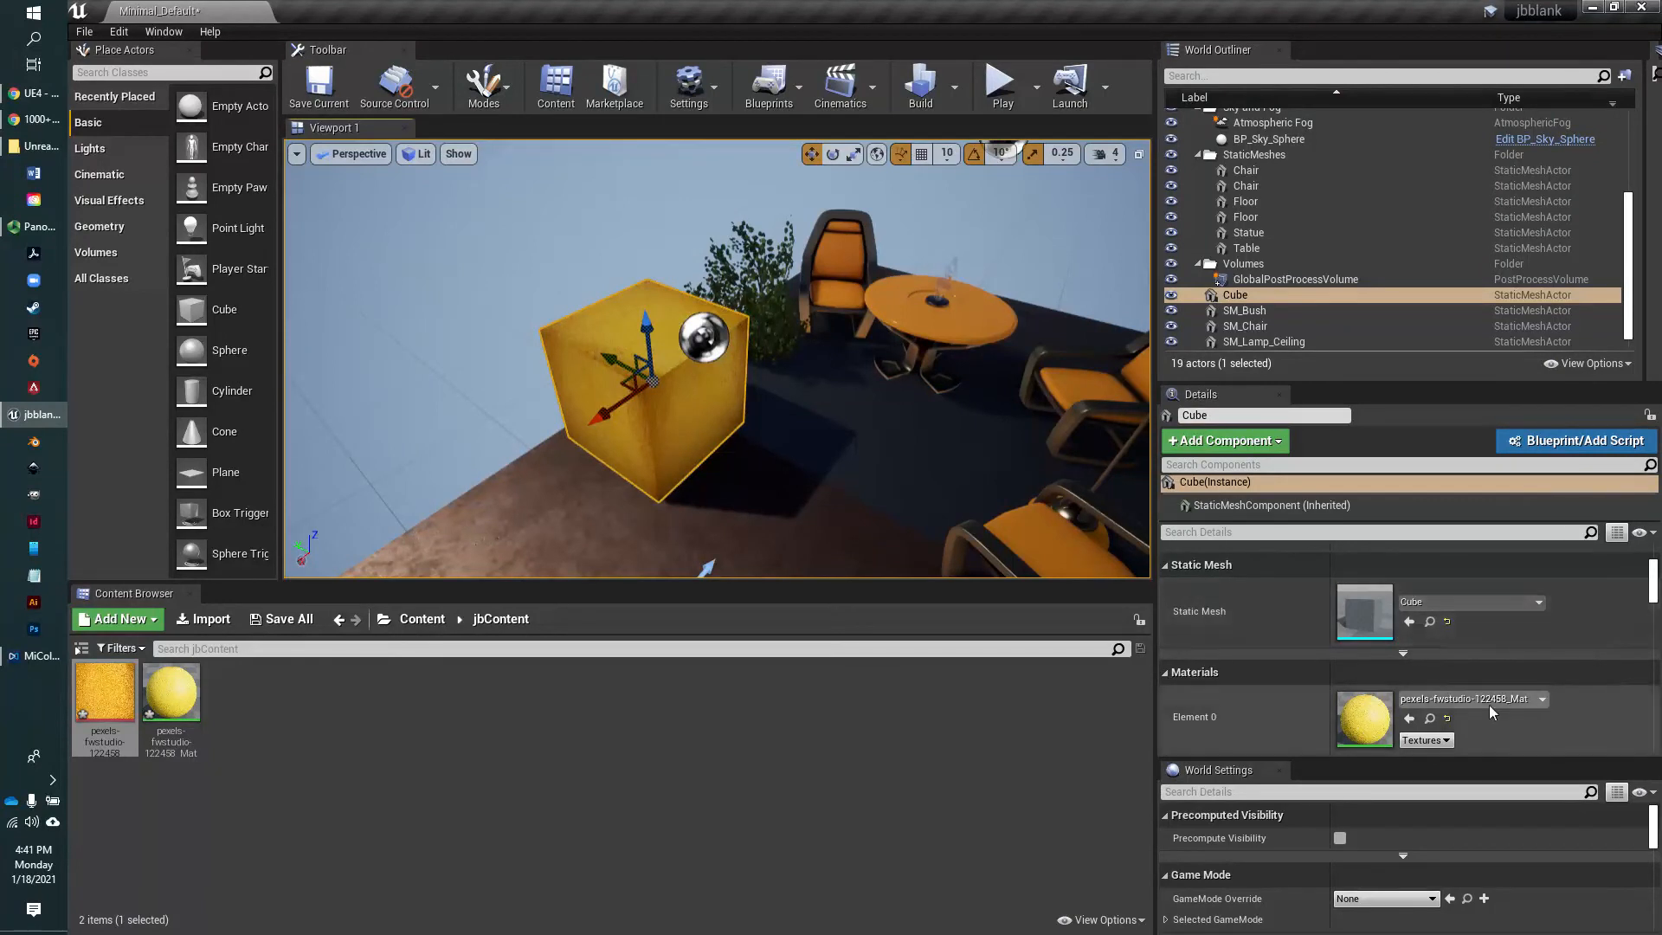
Replace the cube's Element 0 material with M_Wood_Pine, filtering the material list by "wood"
left_click(1542, 699)
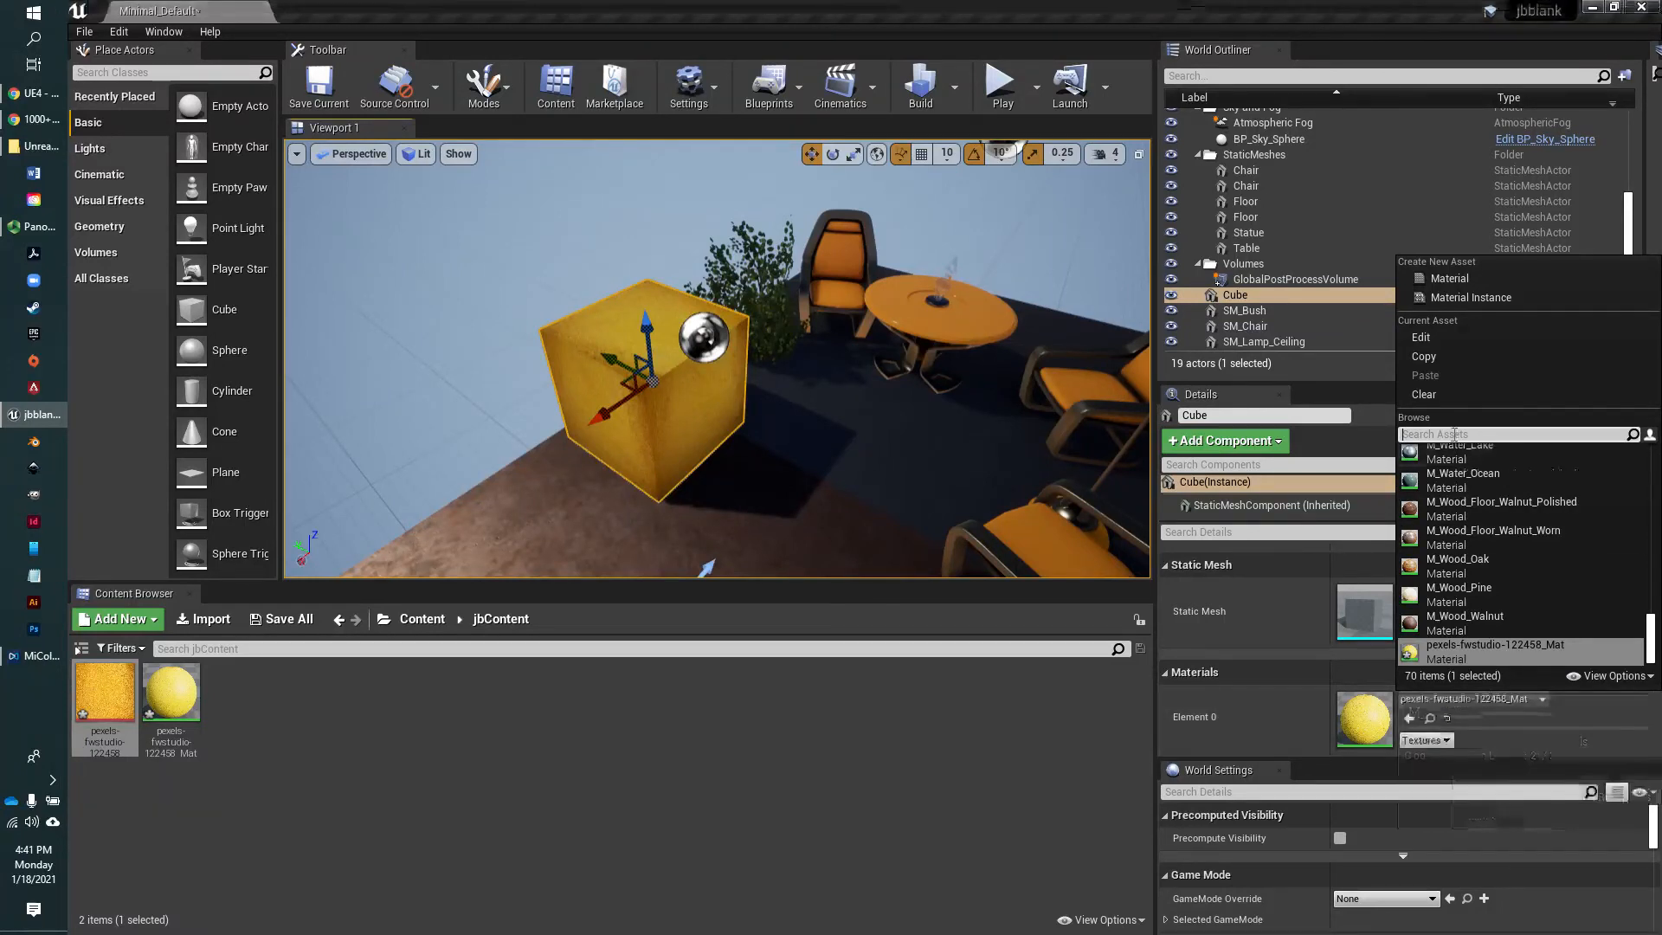
type("wood")
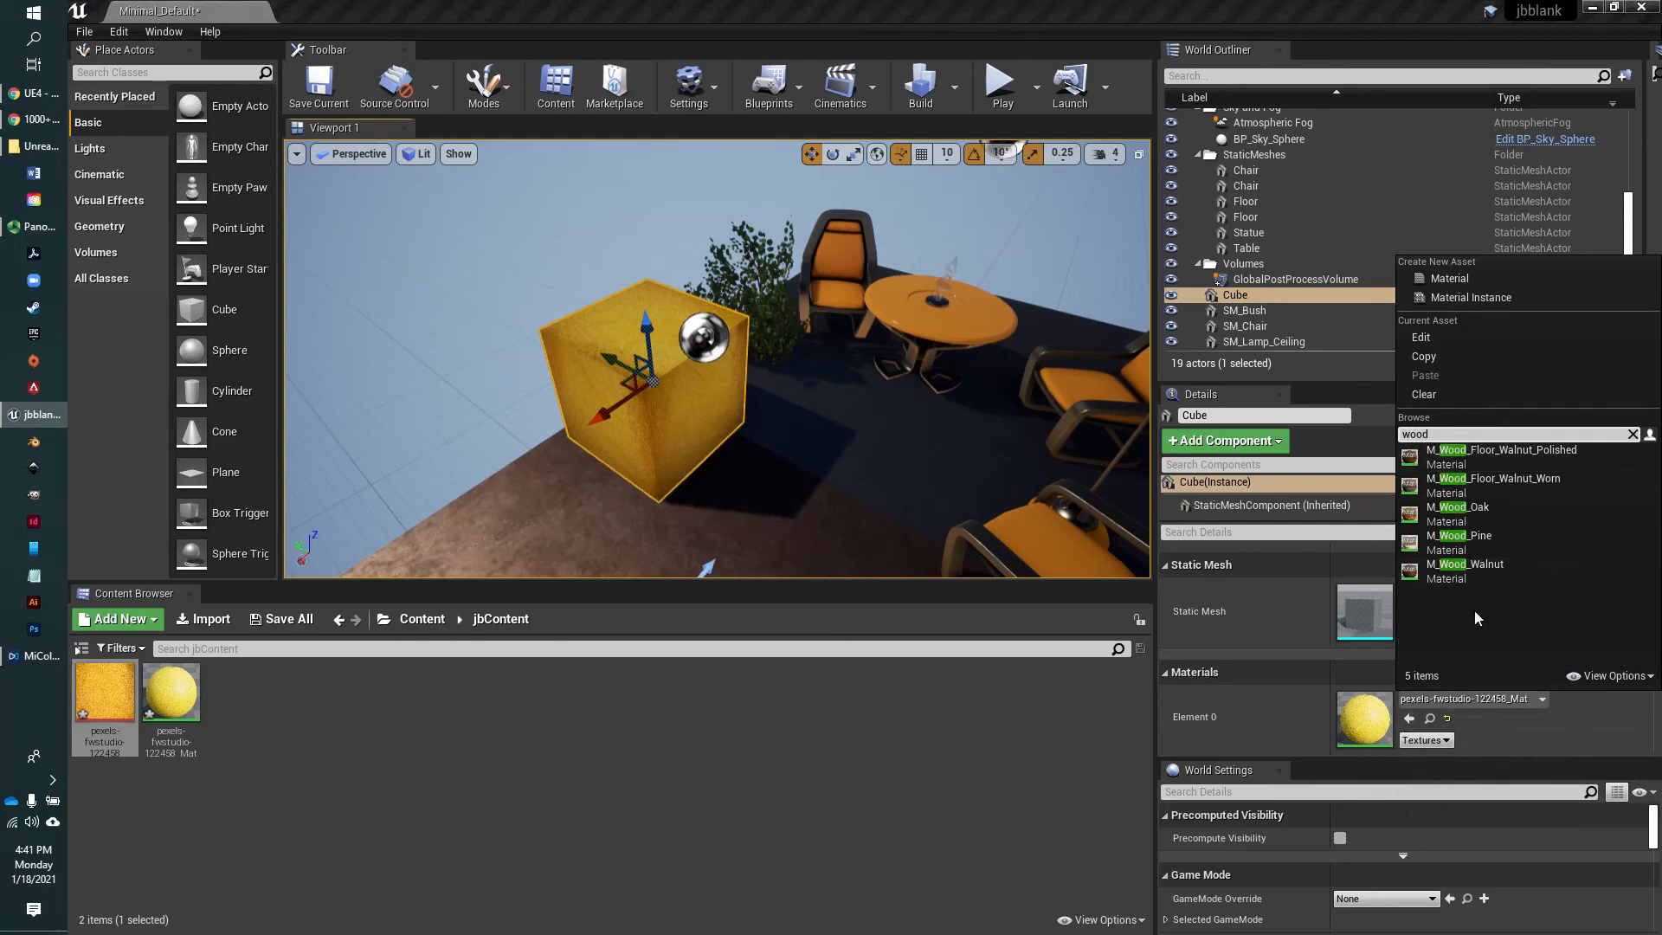
left_click(1473, 537)
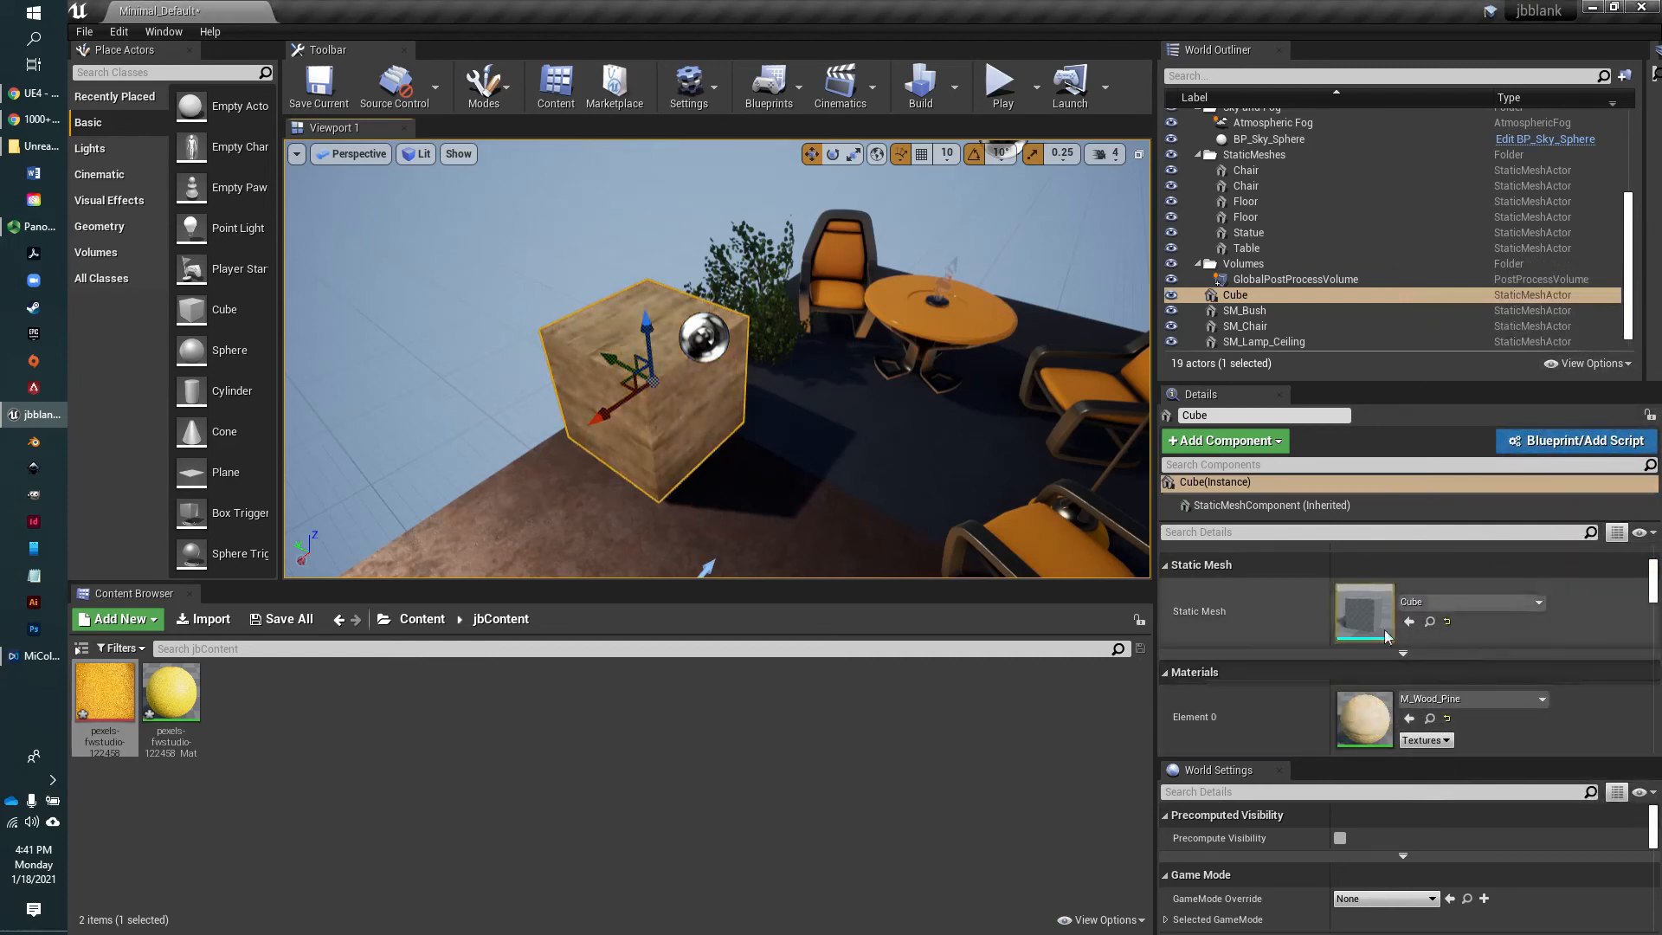
Swap the cube's static mesh for Shape_Cone and lower the cone onto the floor
left_click(1537, 604)
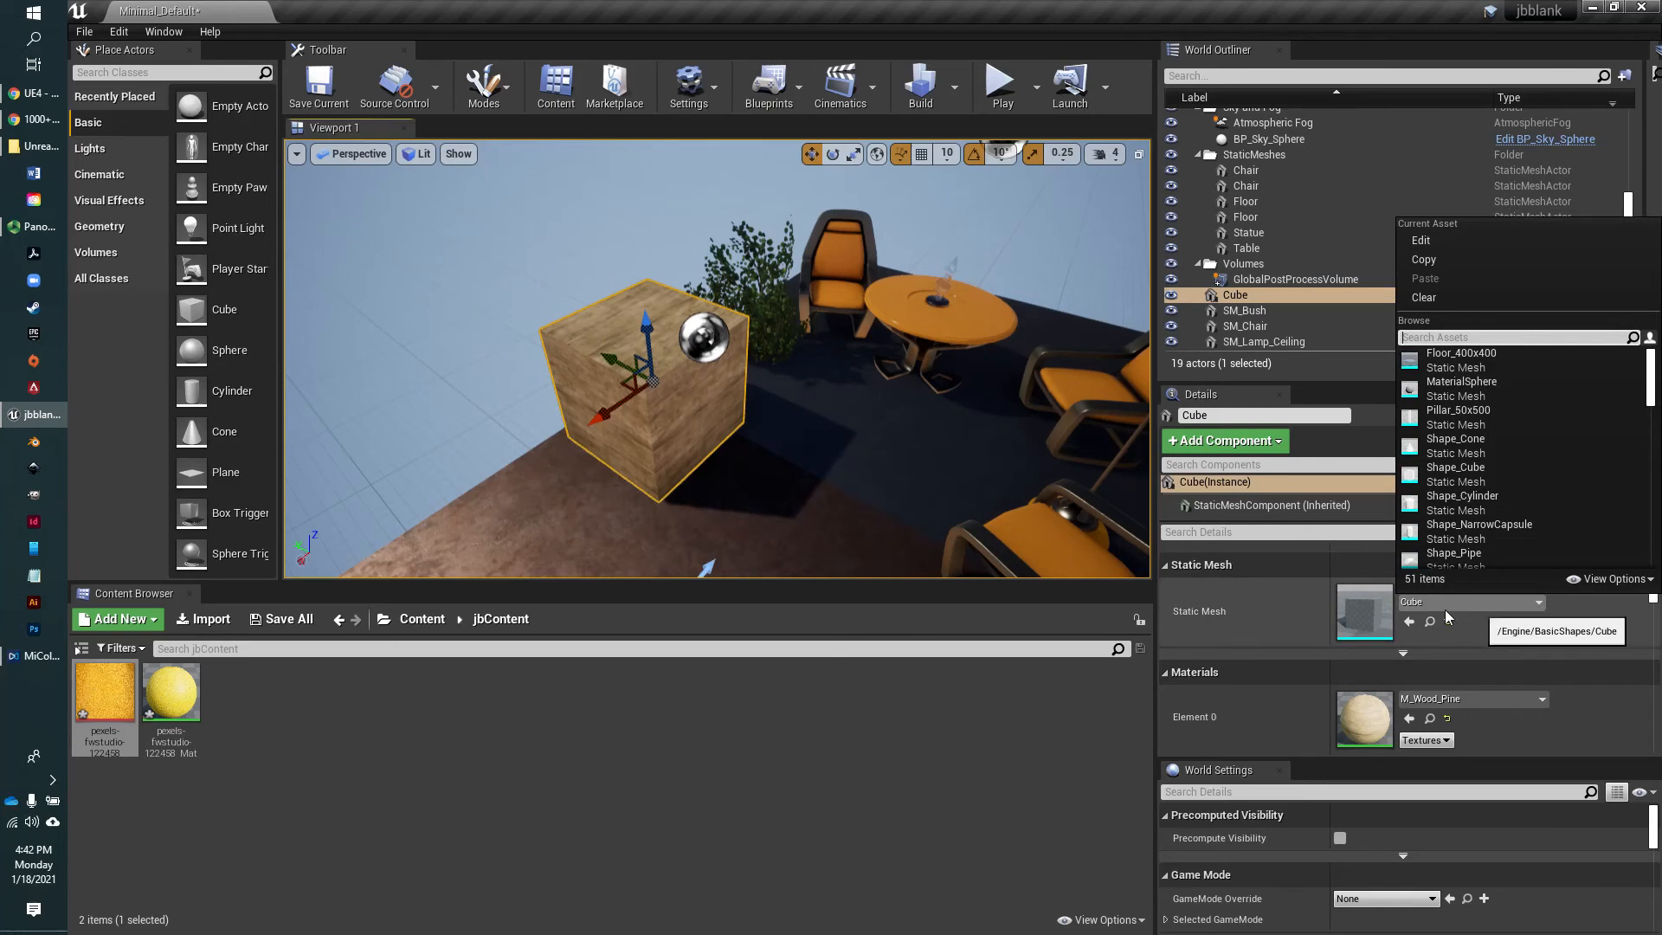
left_click(1453, 444)
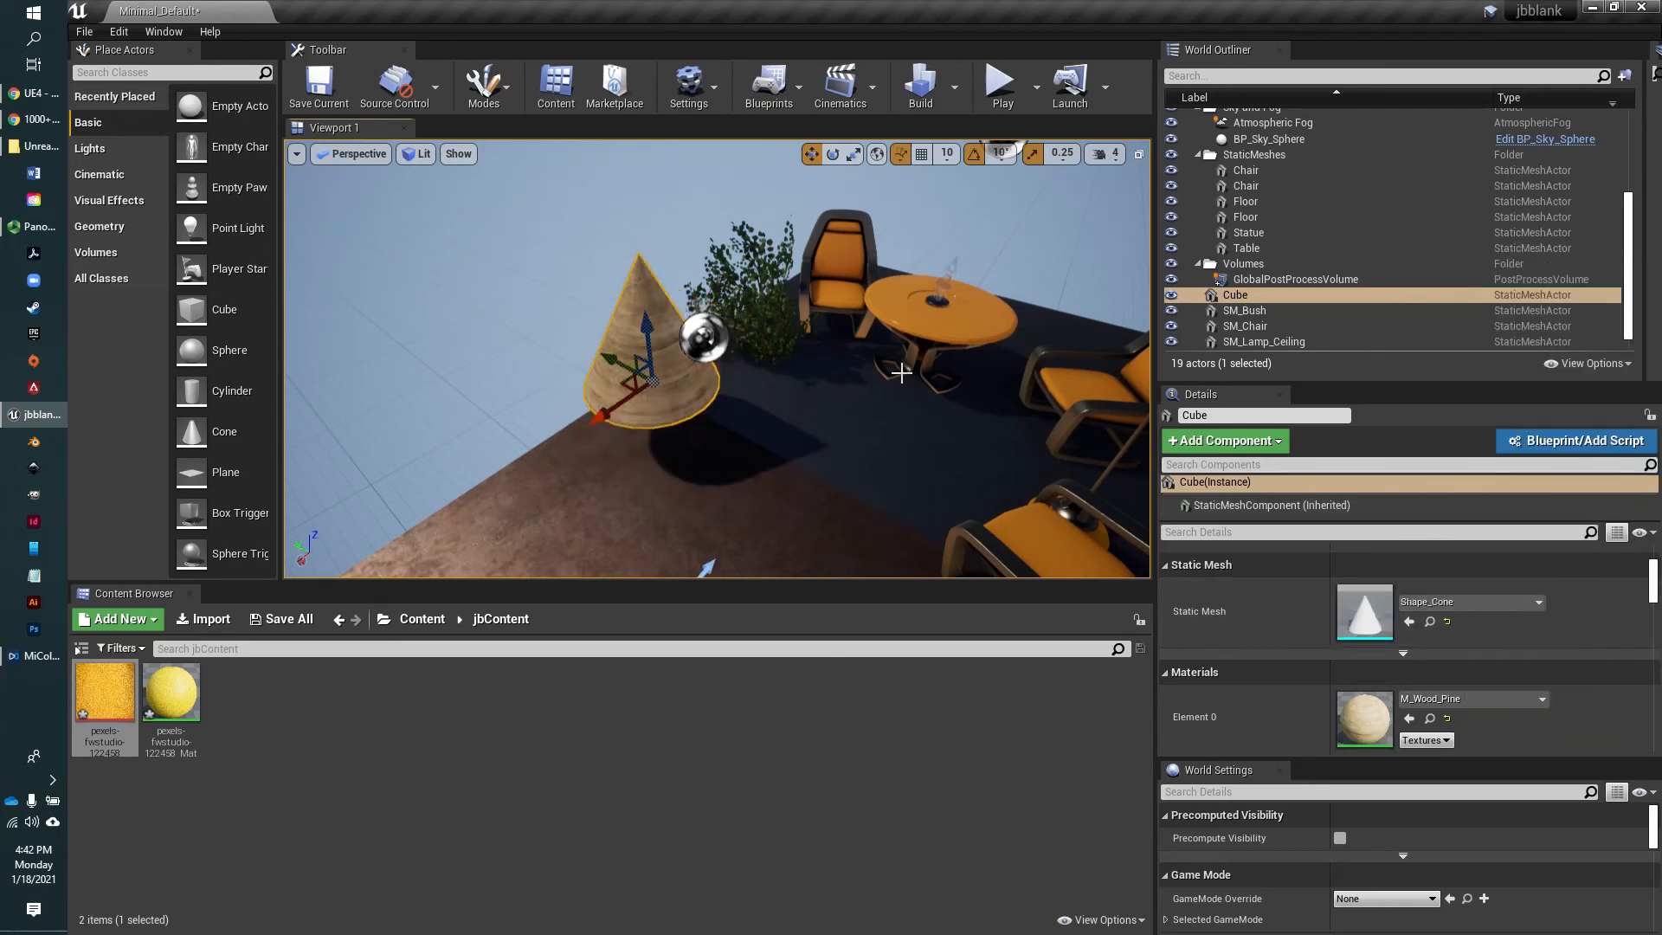
left_click_drag(642, 362, 640, 444)
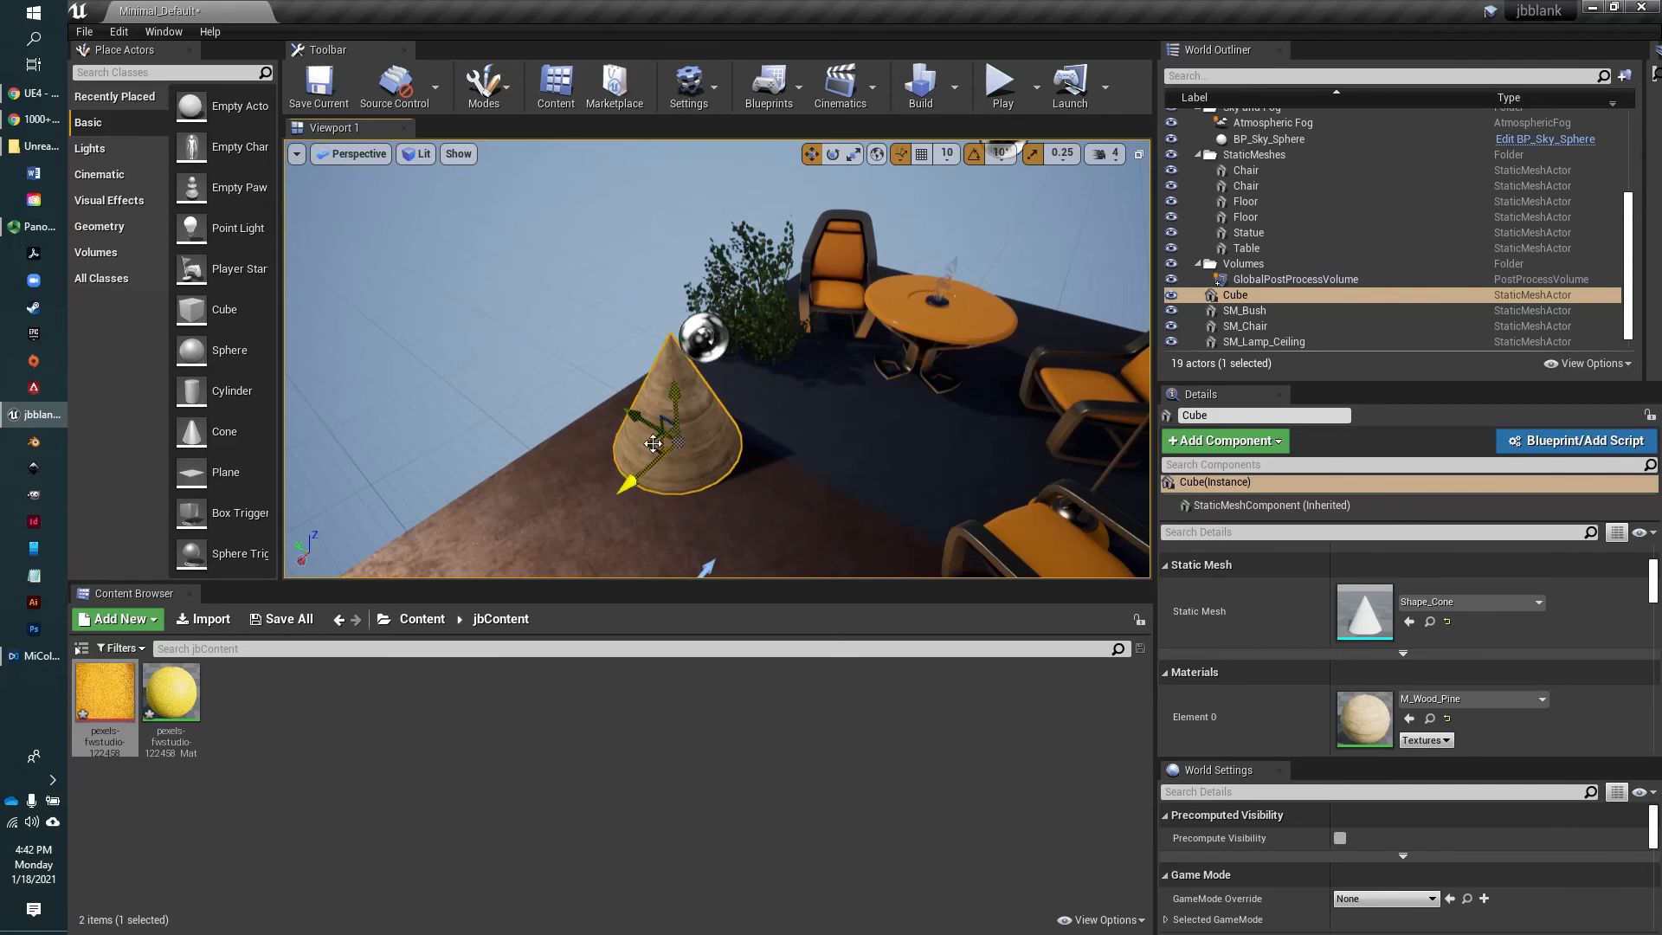
left_click_drag(649, 424, 784, 429)
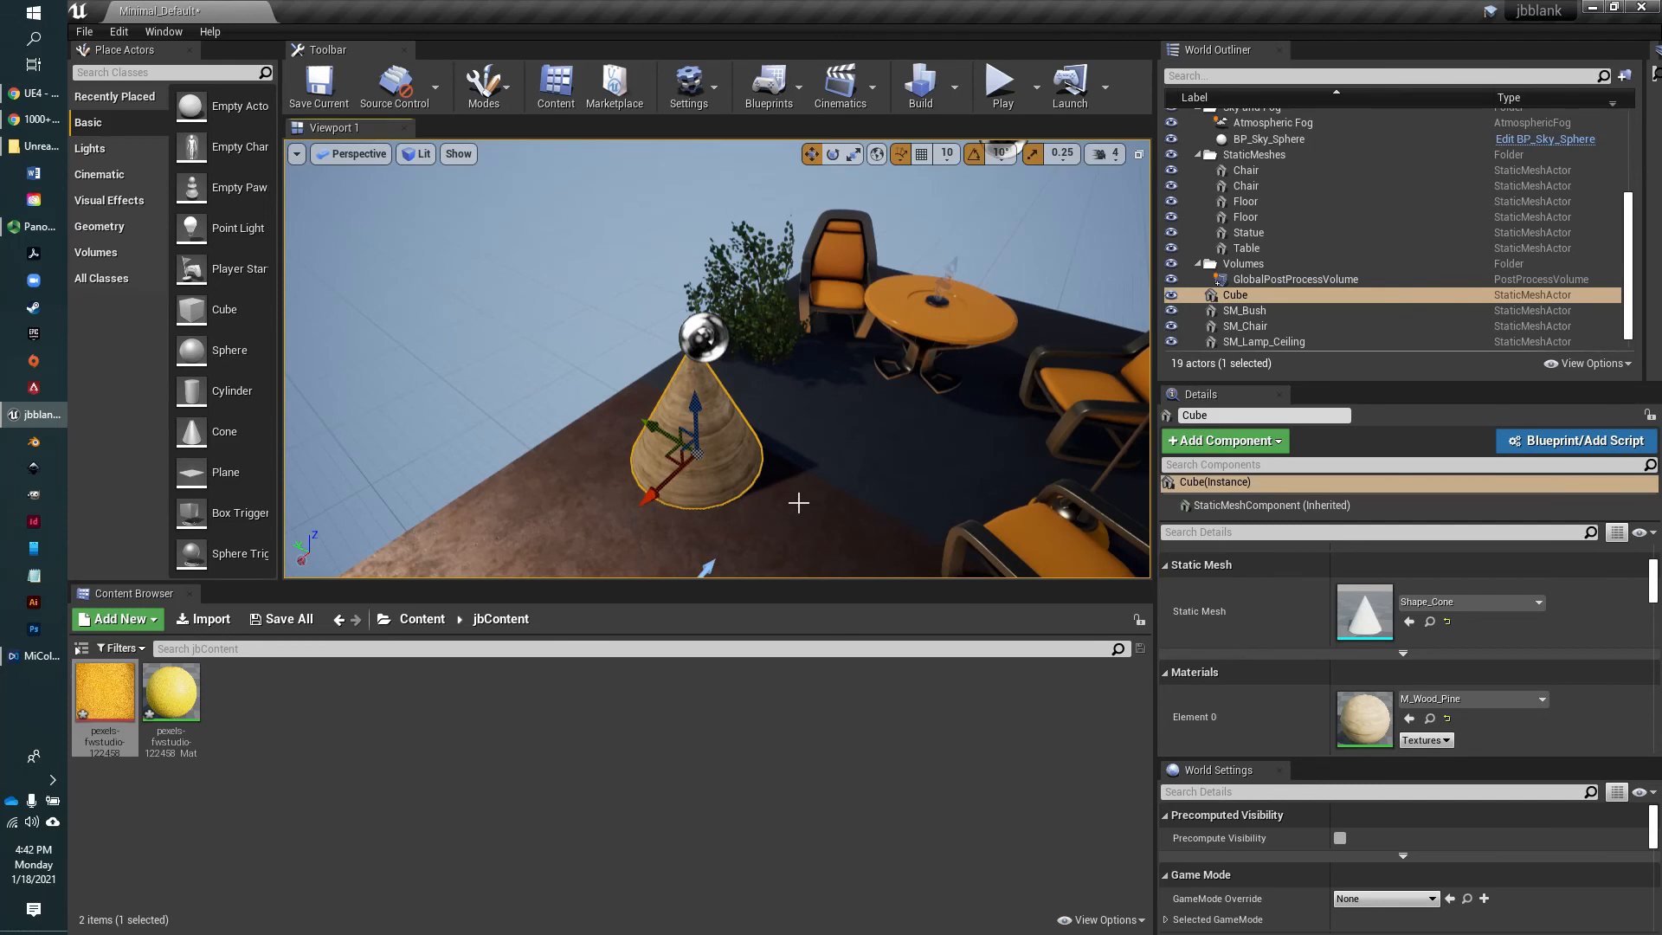
Look through the cone's physics and transform details, and shift it along X to about 44.6
scroll(1420, 647, "down", 4)
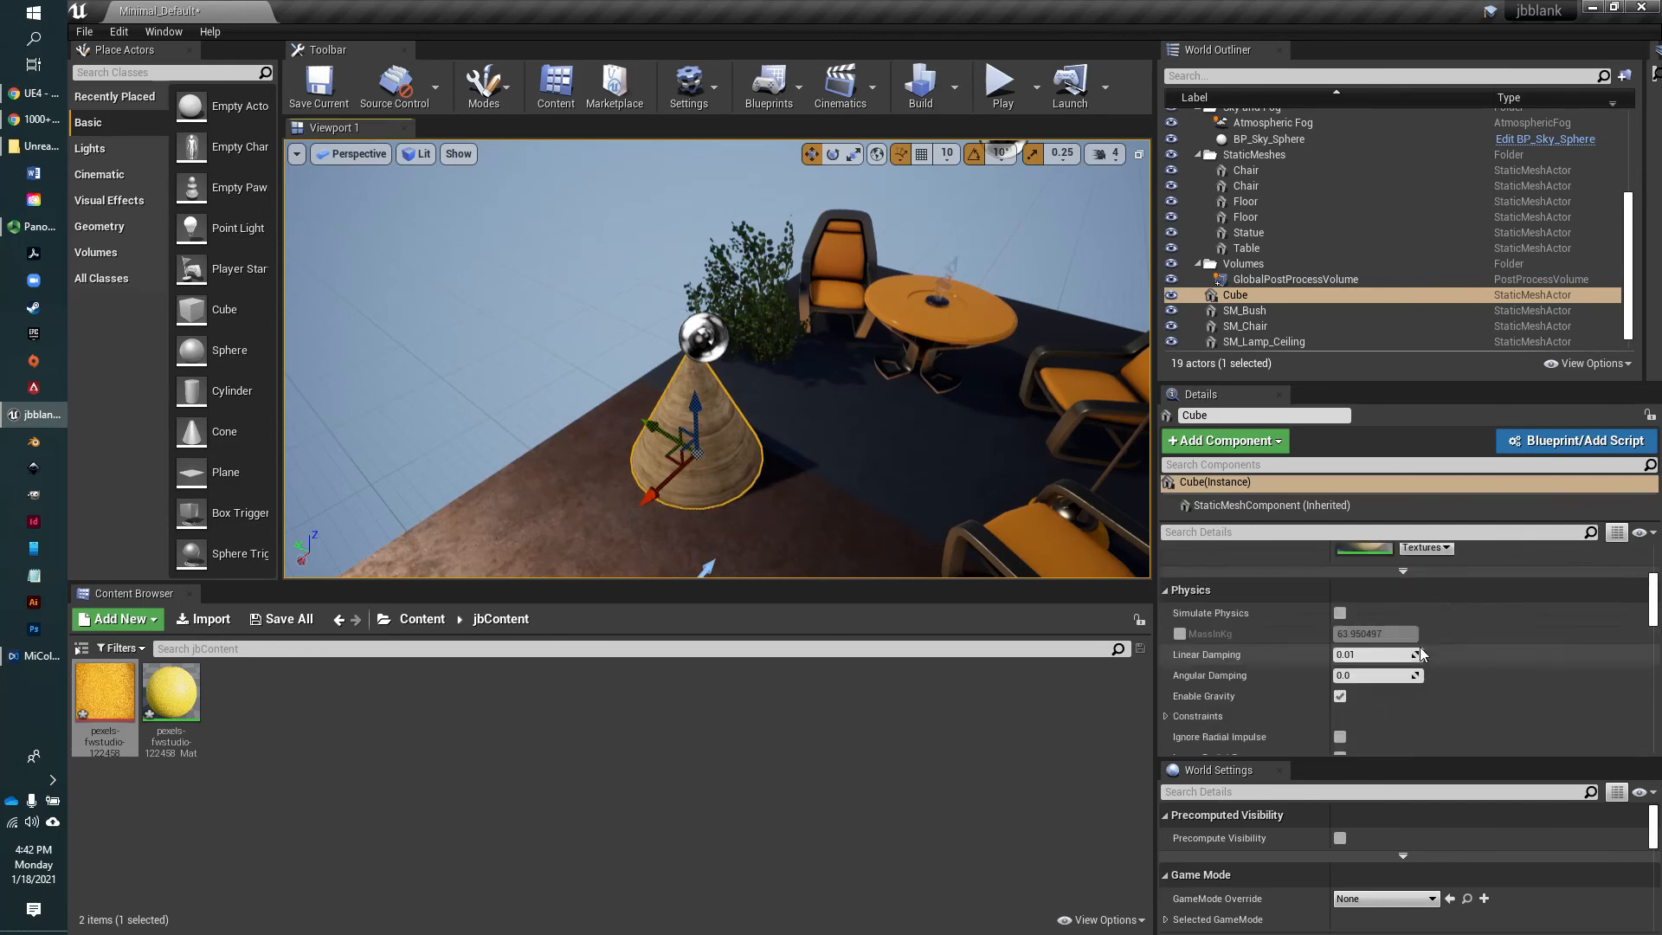
scroll(1421, 656, "up", 5)
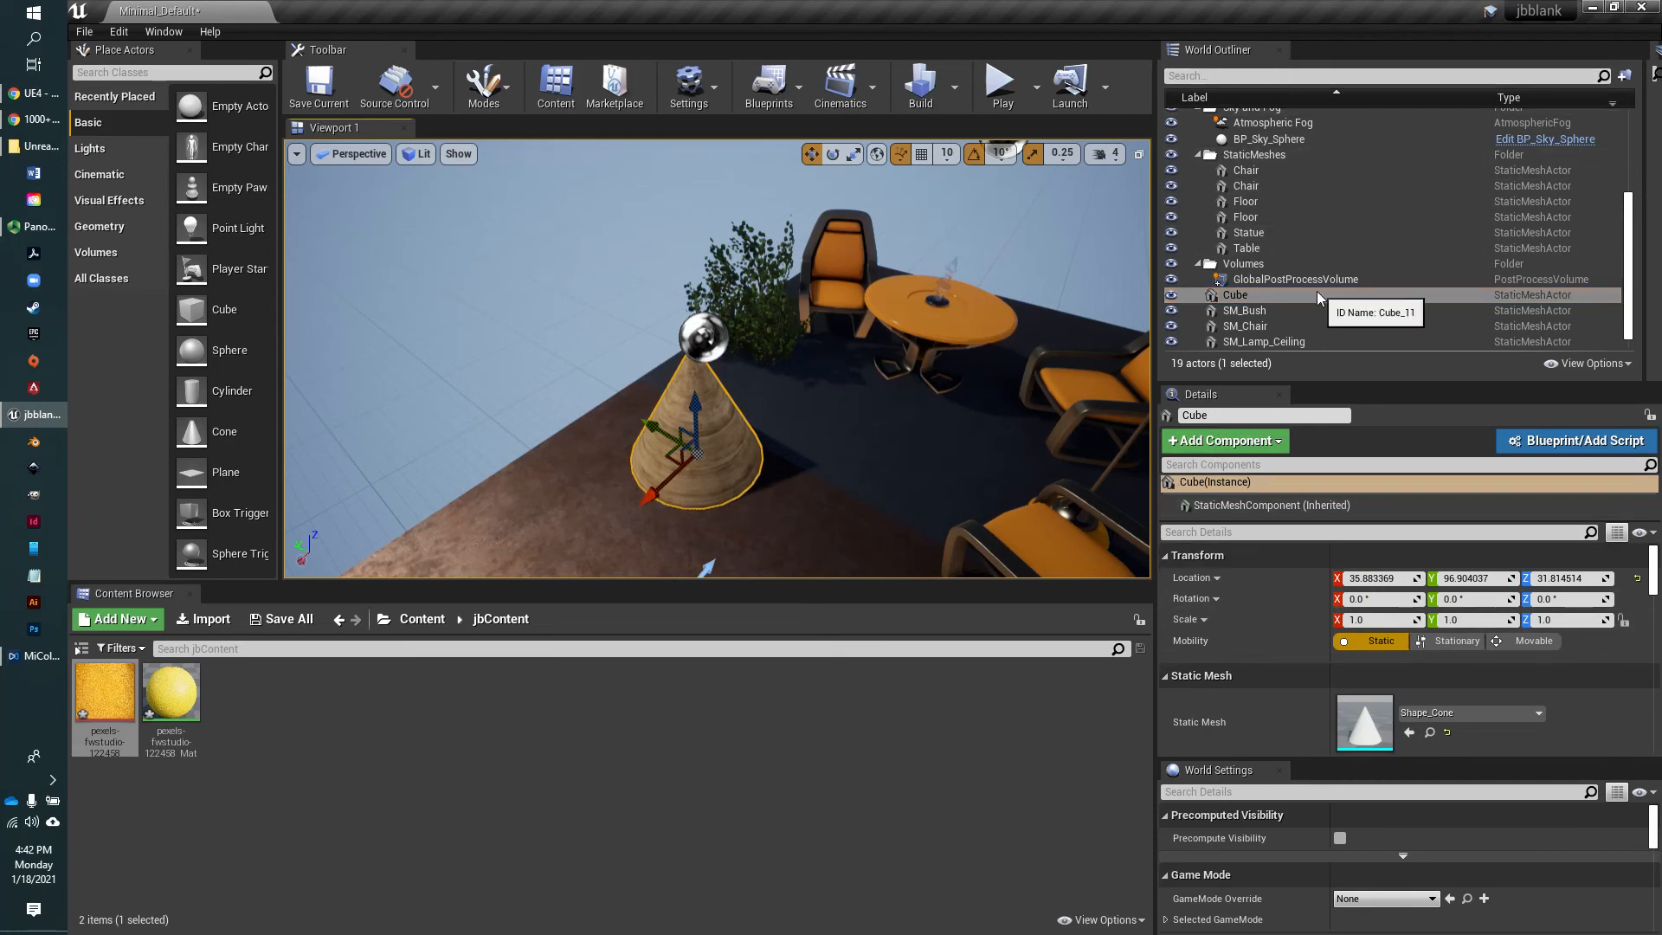
left_click_drag(655, 490, 648, 498)
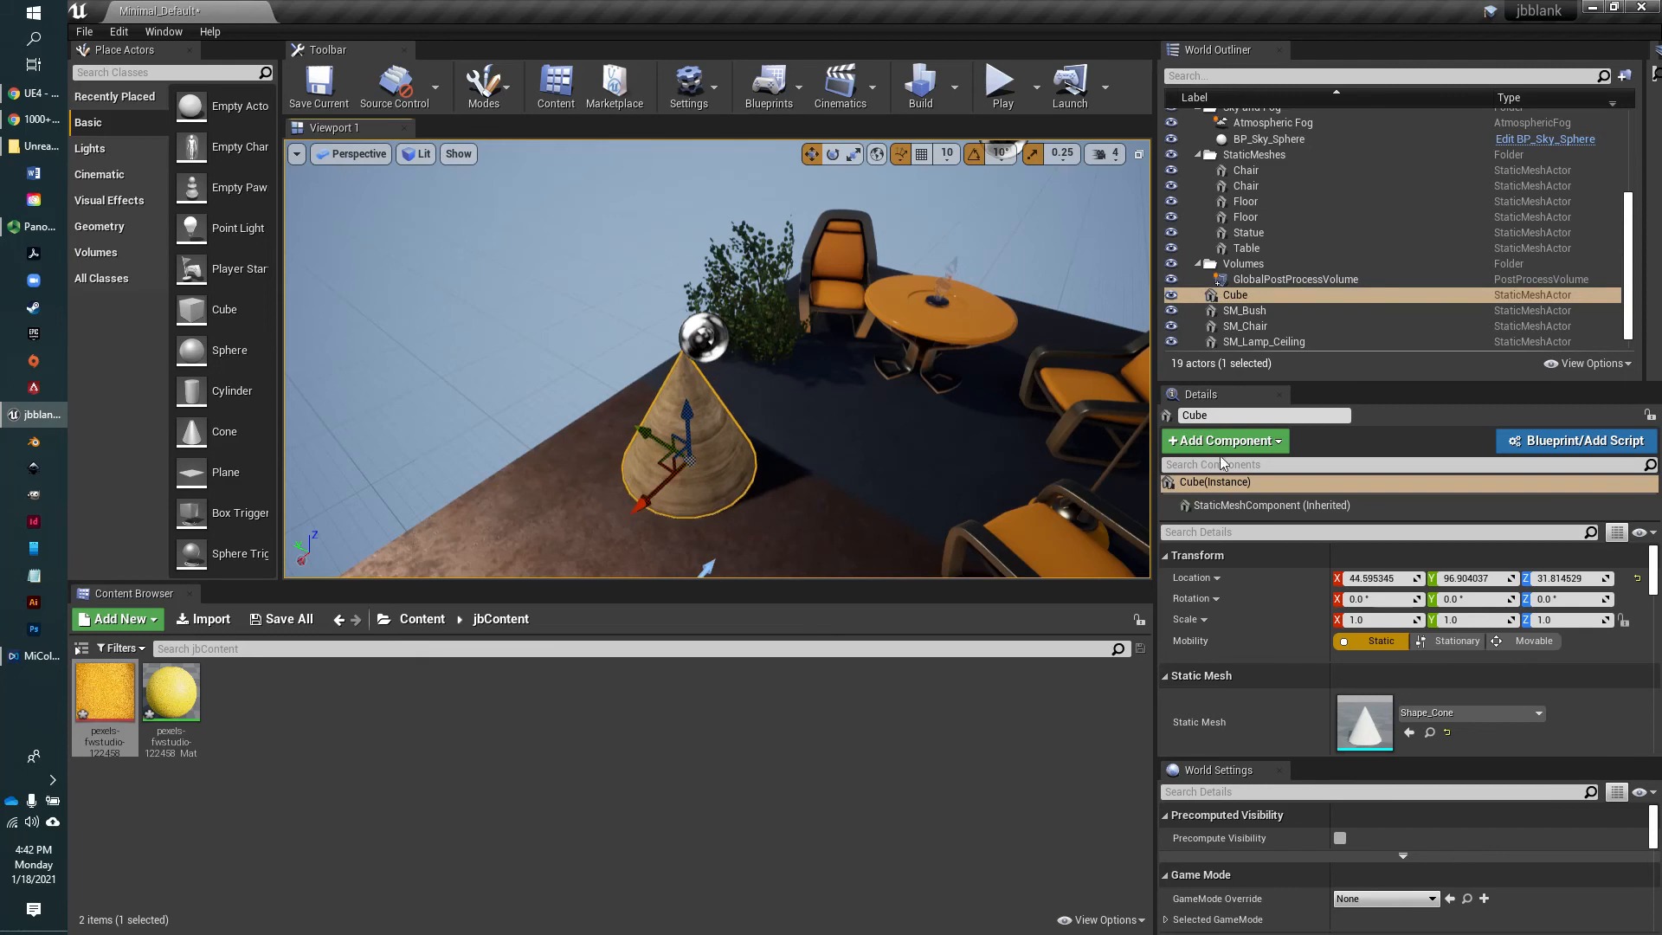
Rename the selected Cube actor to Cone and move it across the floor to about X 63.2, Y 155.4
left_click(1204, 415)
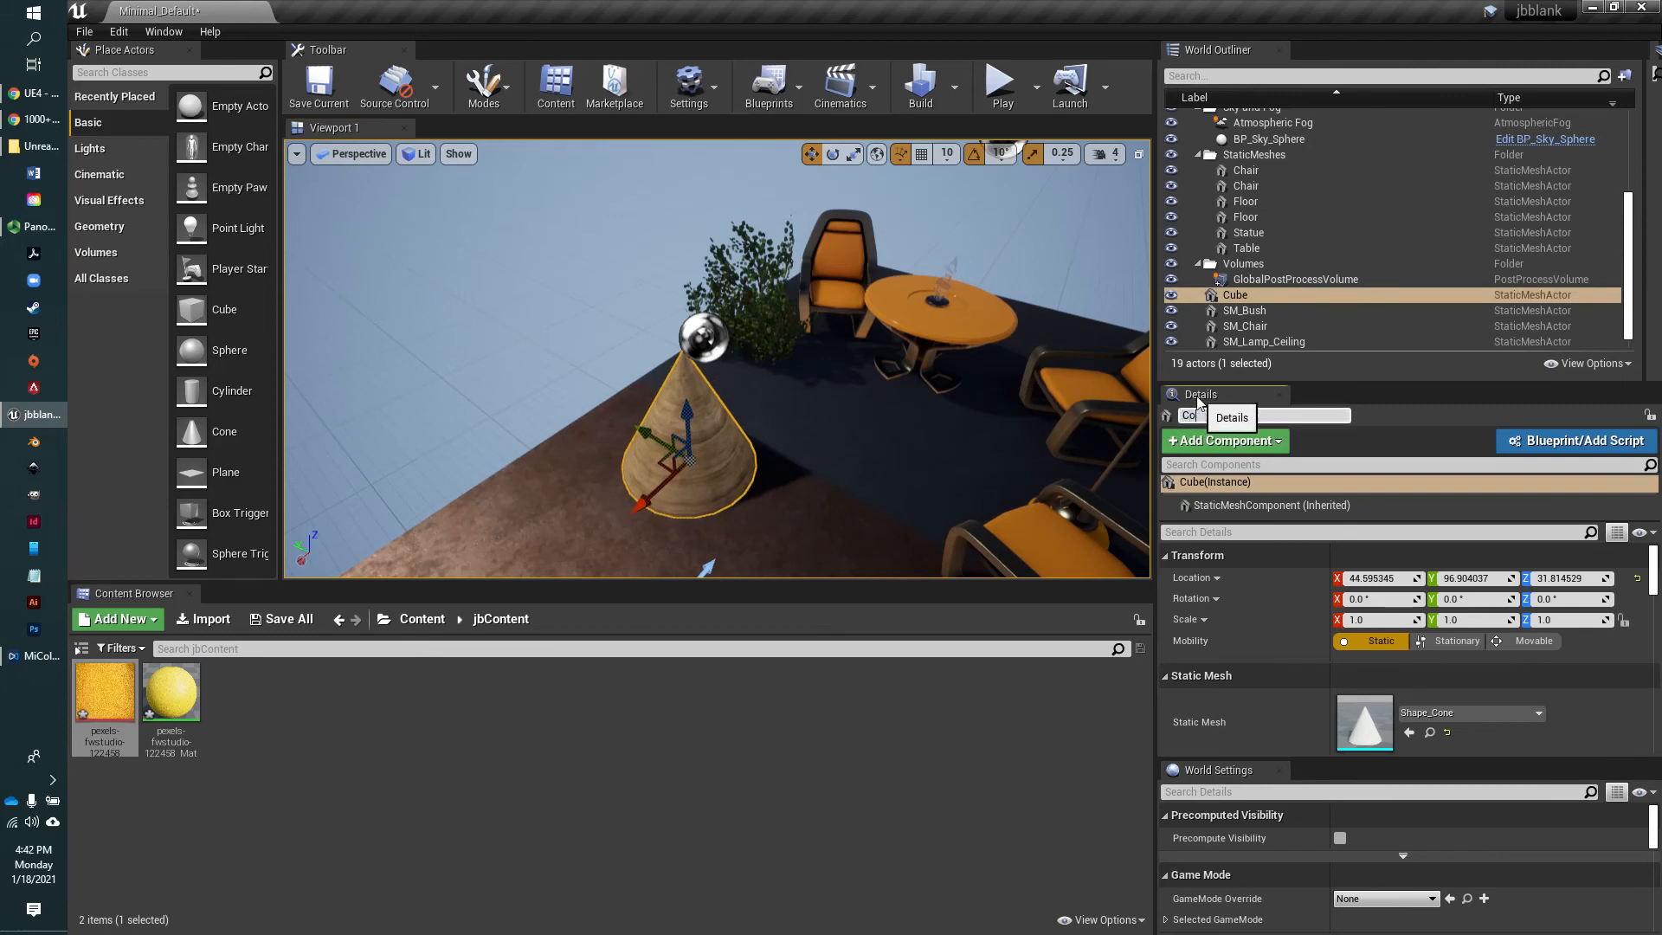
key("Return")
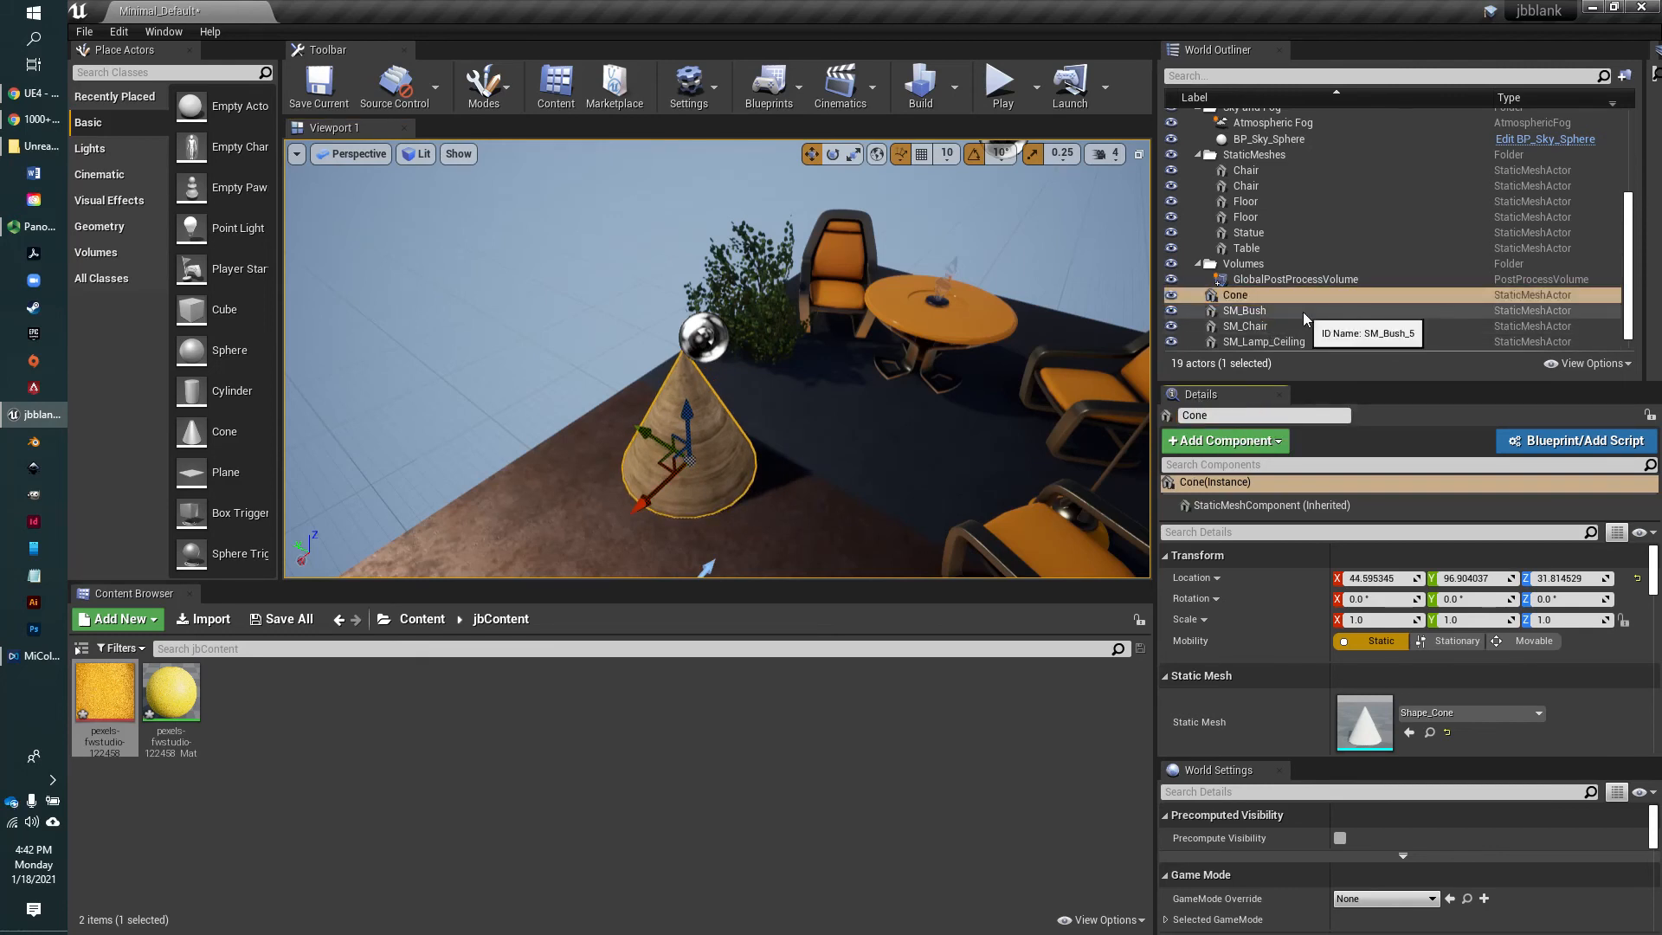
scroll(1280, 298, "up", 1)
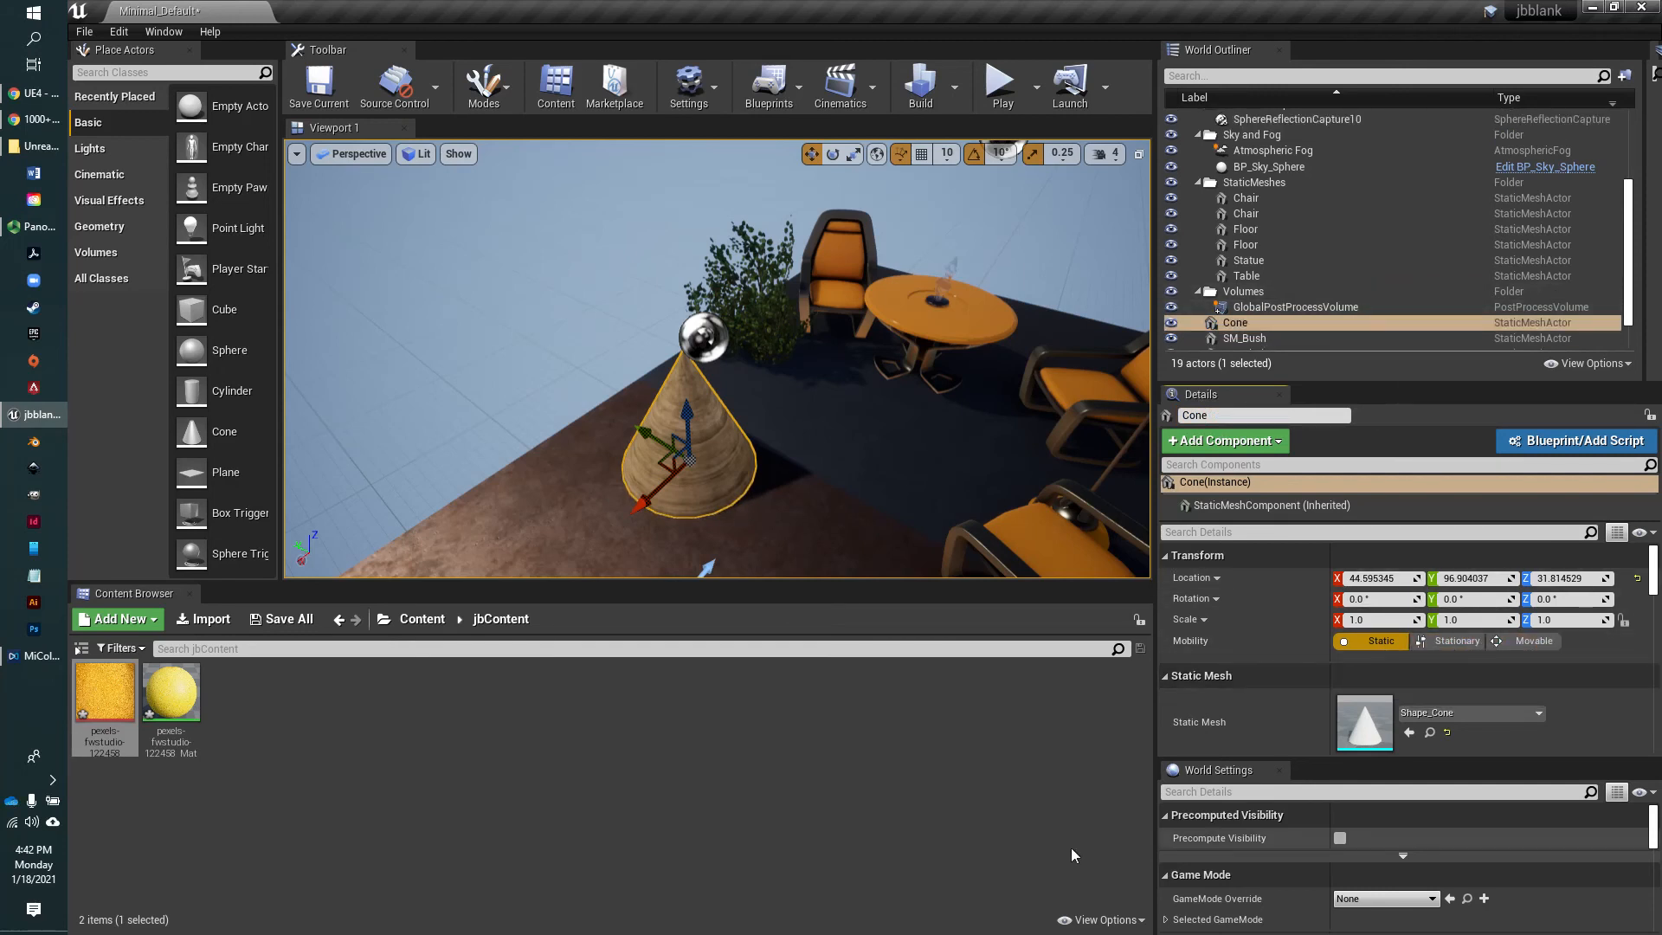
left_click_drag(641, 513, 619, 522)
left_click_drag(636, 455, 586, 422)
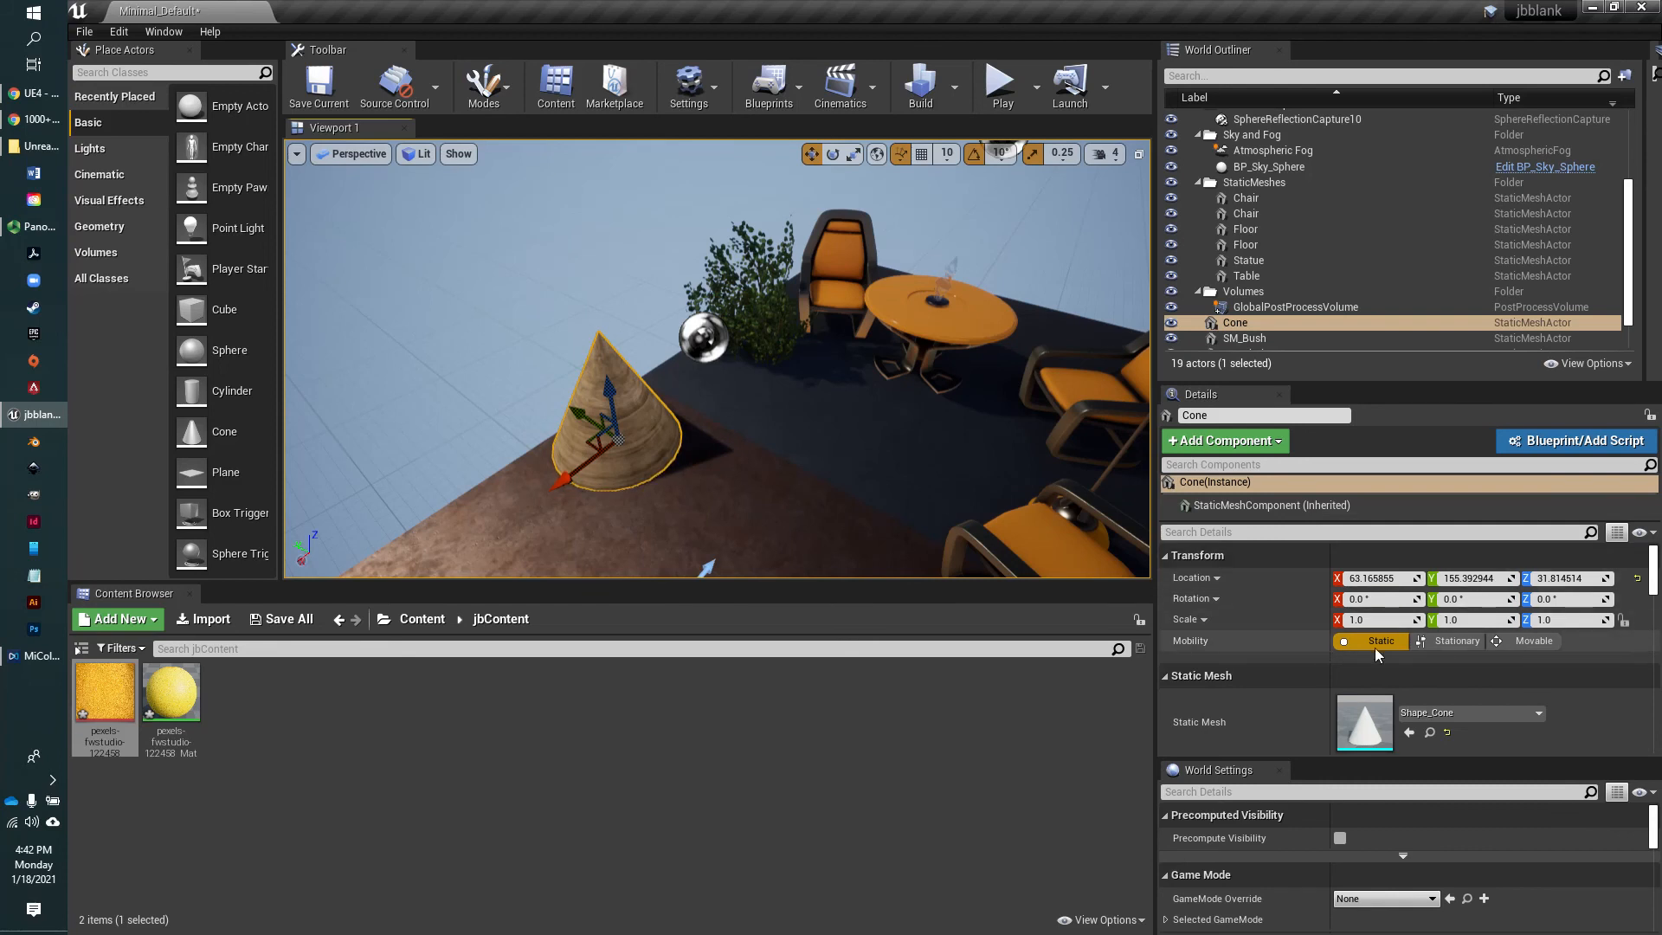
Try the cone's Stationary and Movable mobility settings, and set its mobility back to Static
left_click(1446, 642)
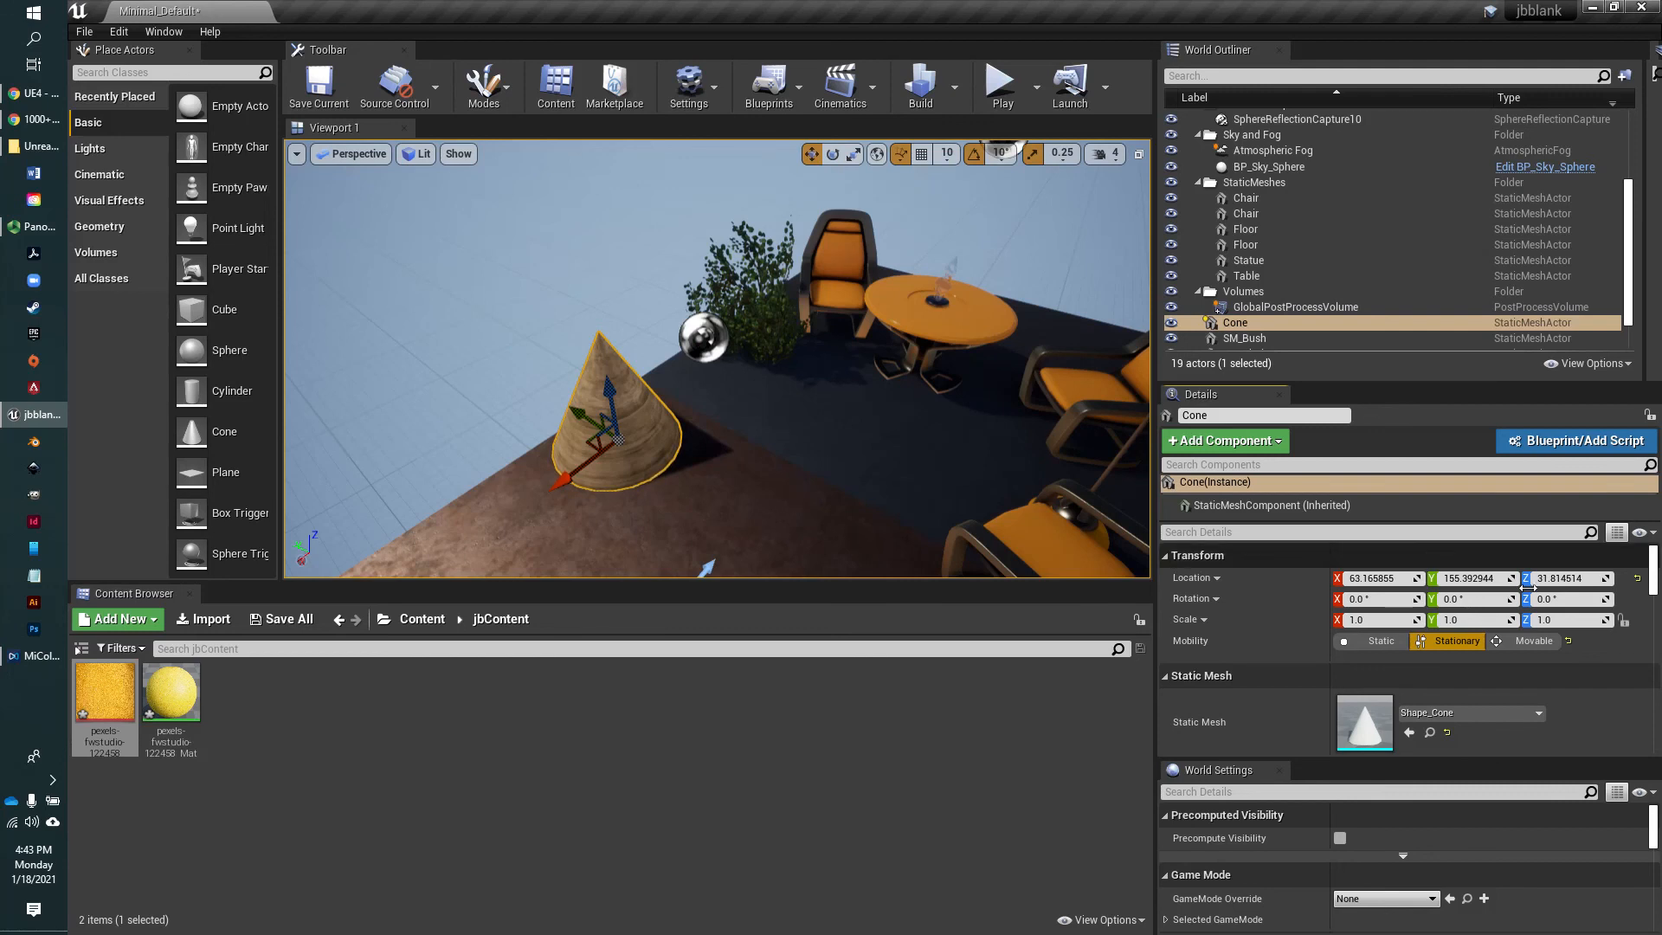
left_click(1538, 642)
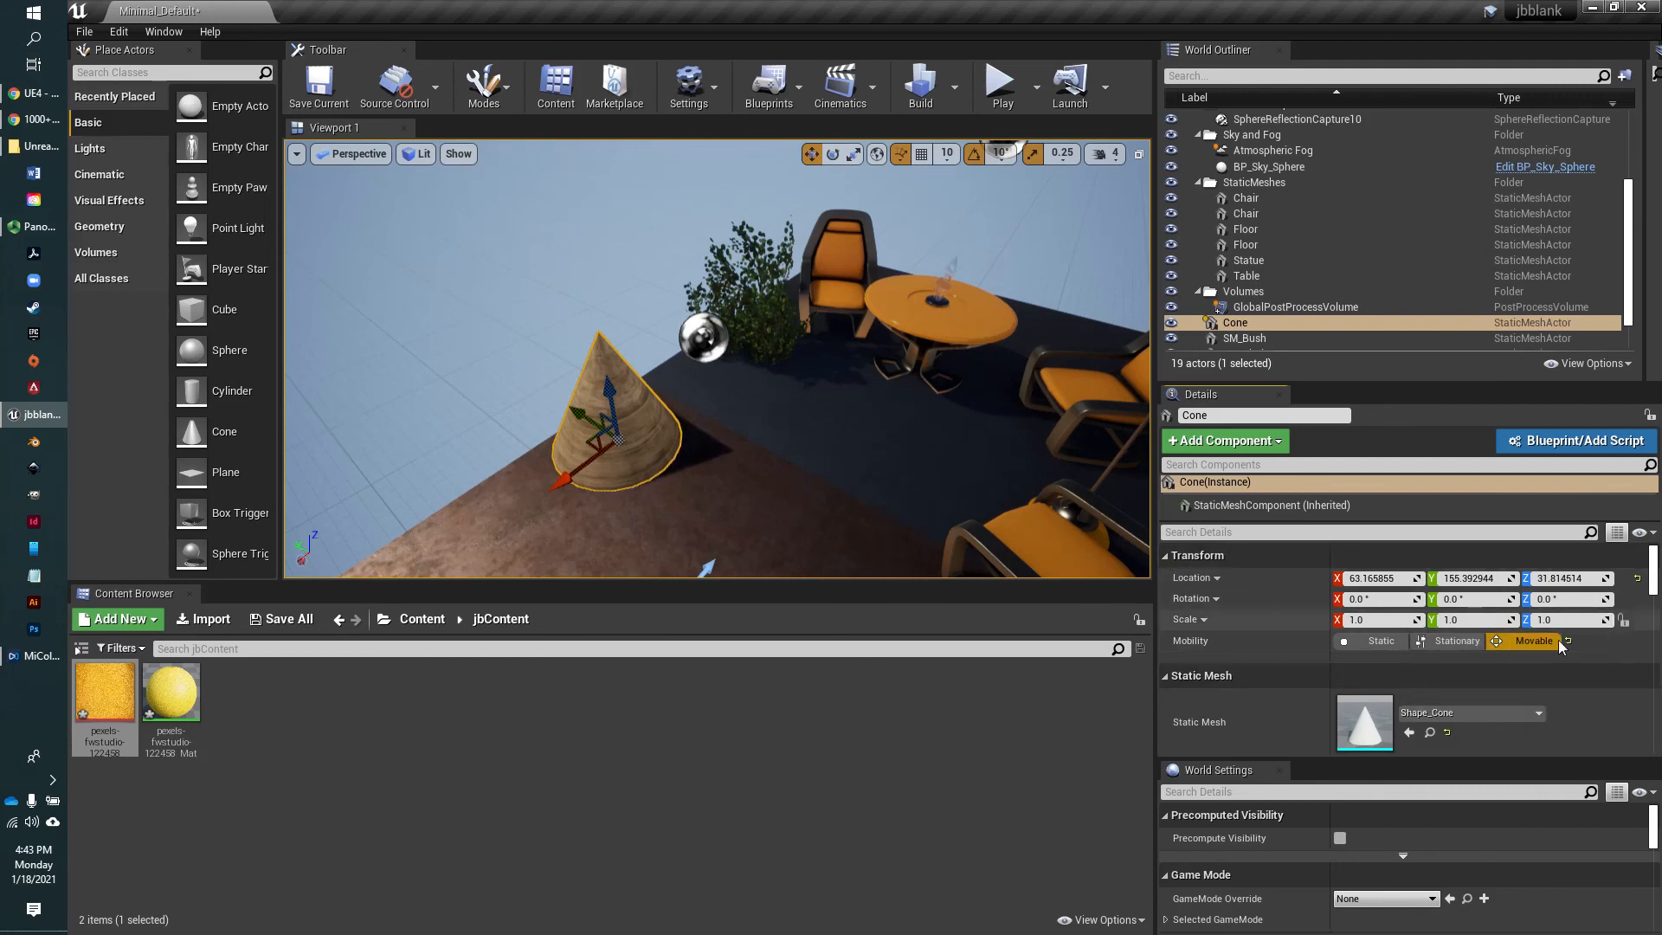
left_click(1454, 641)
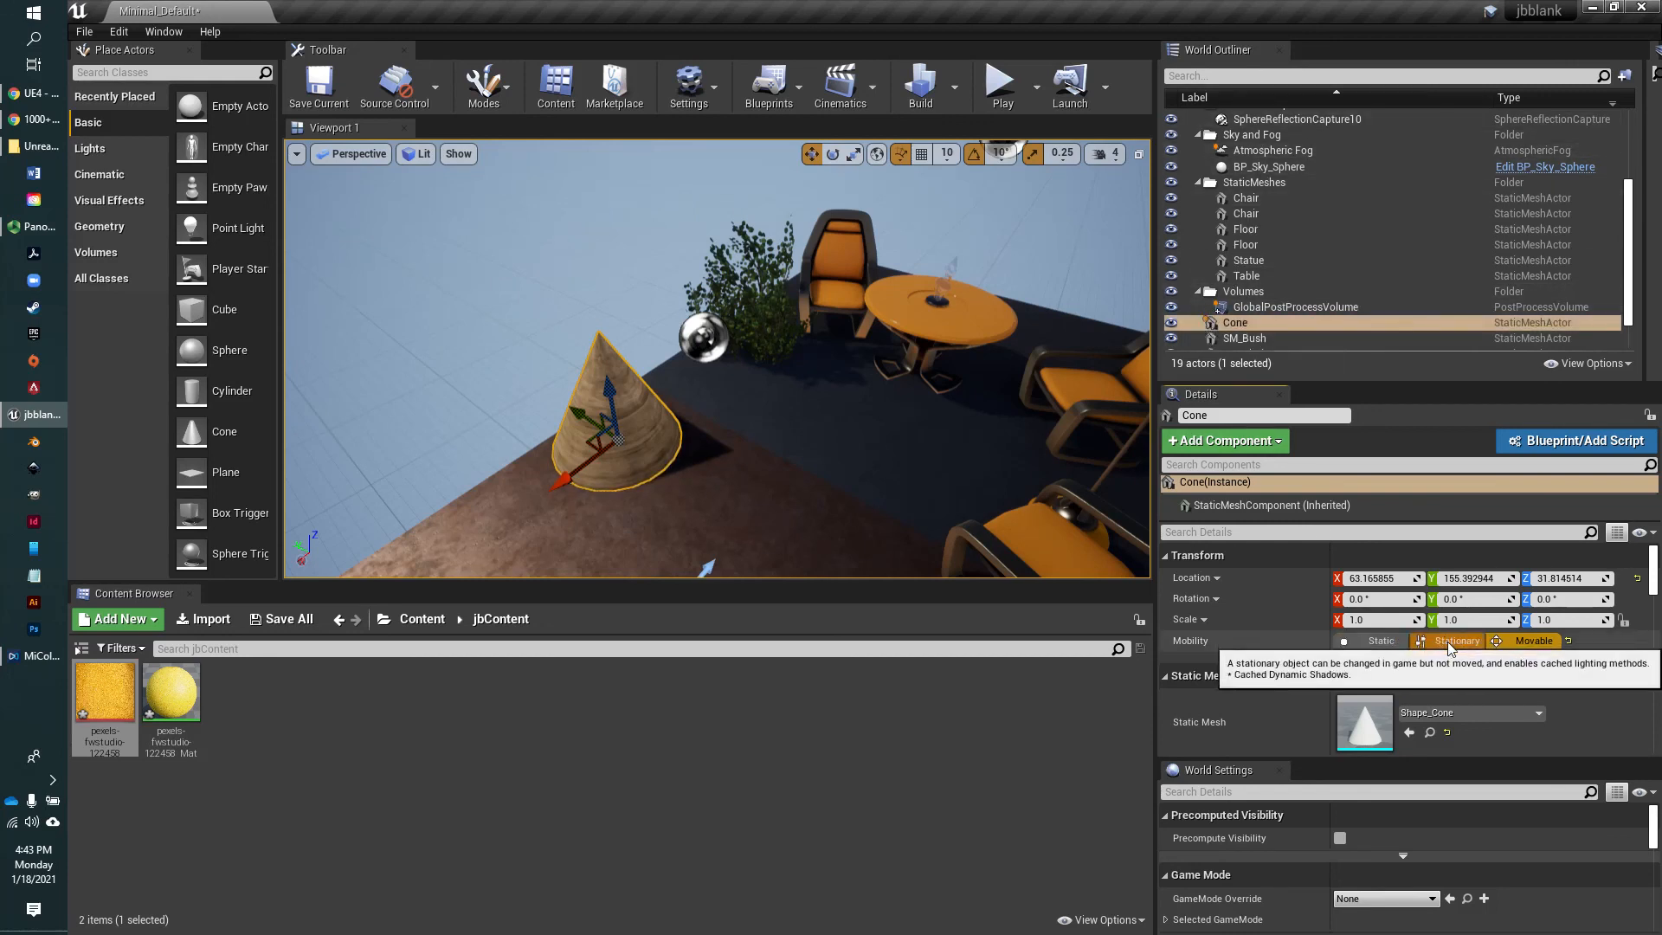
left_click(1372, 641)
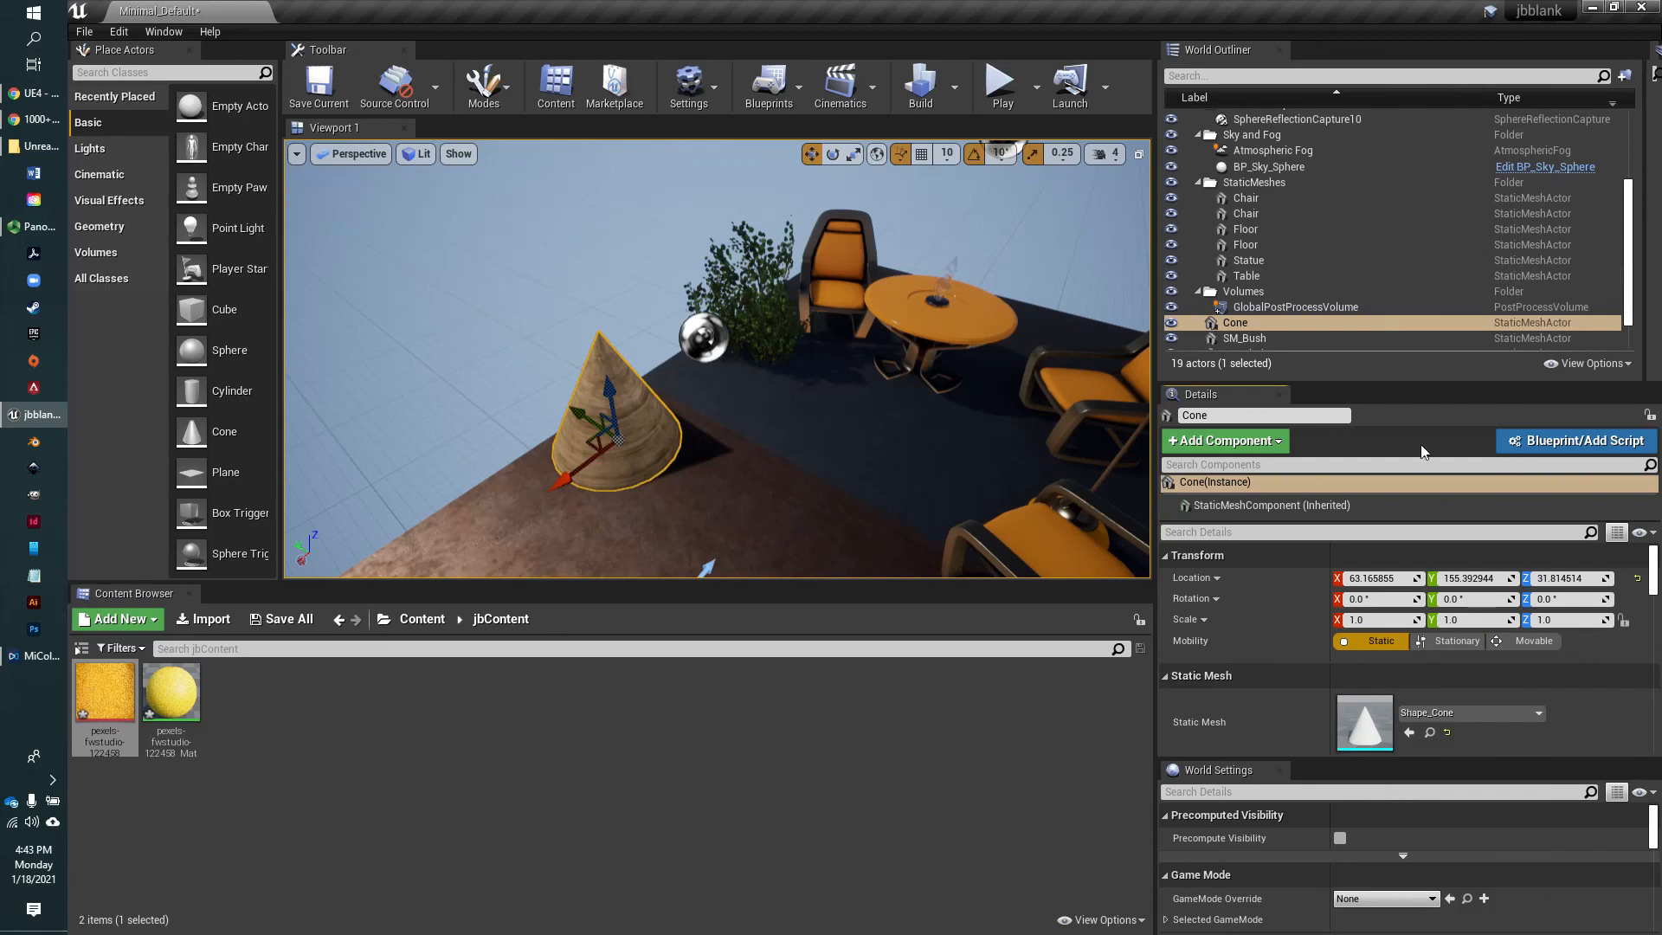
right_click_drag(795, 486, 883, 496)
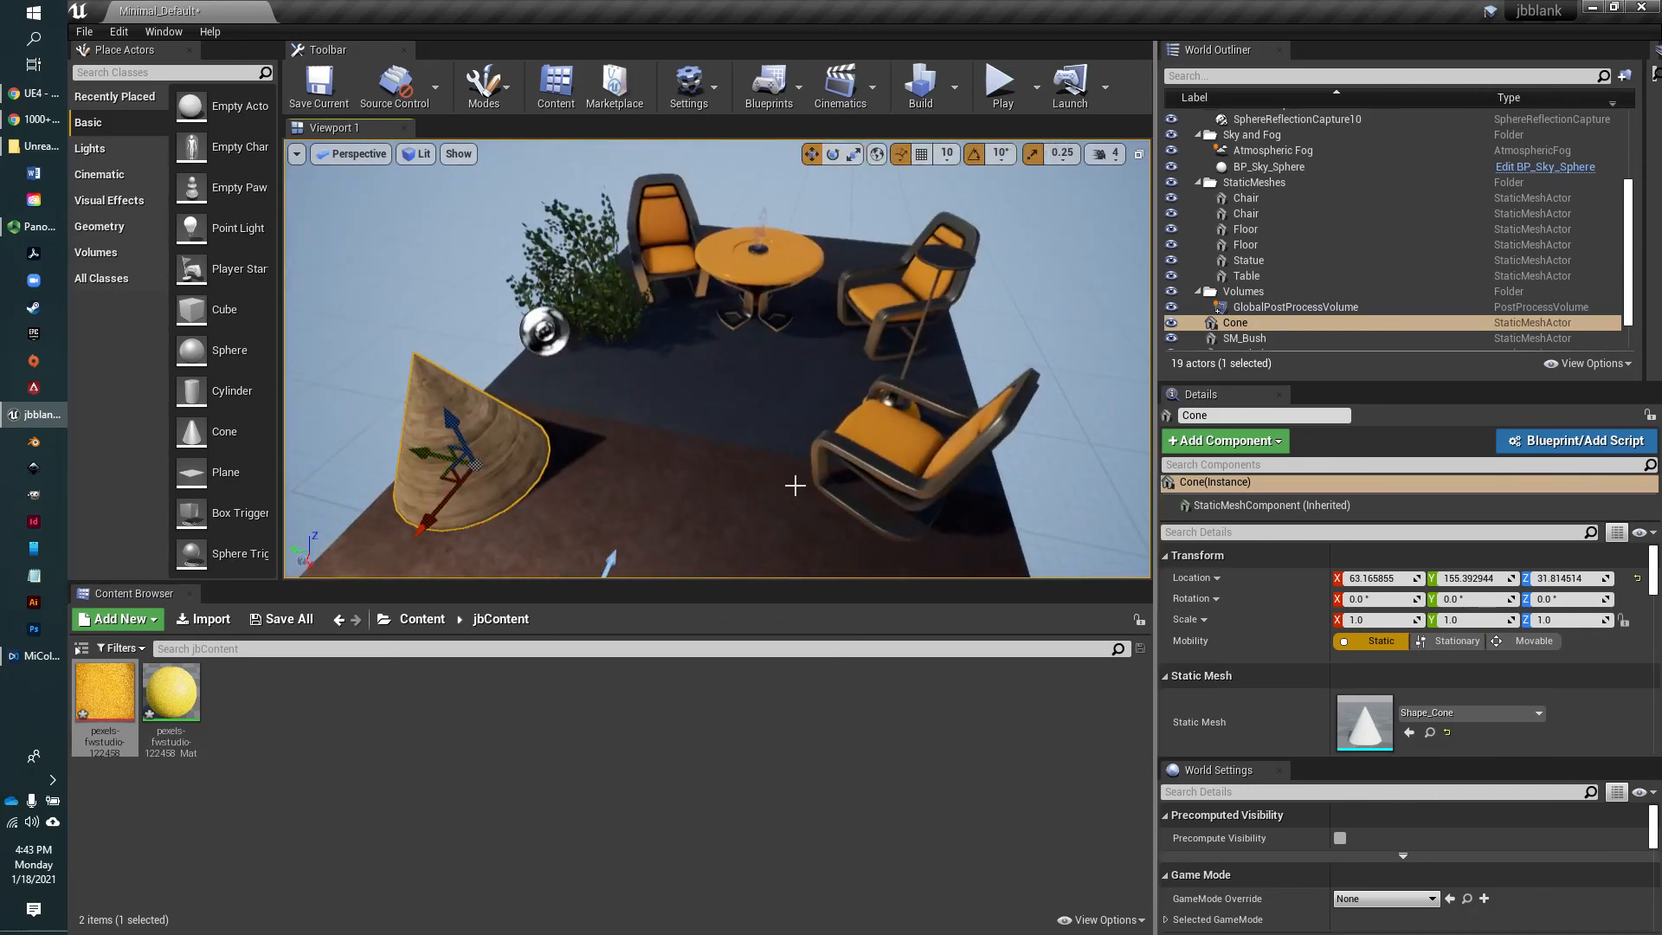